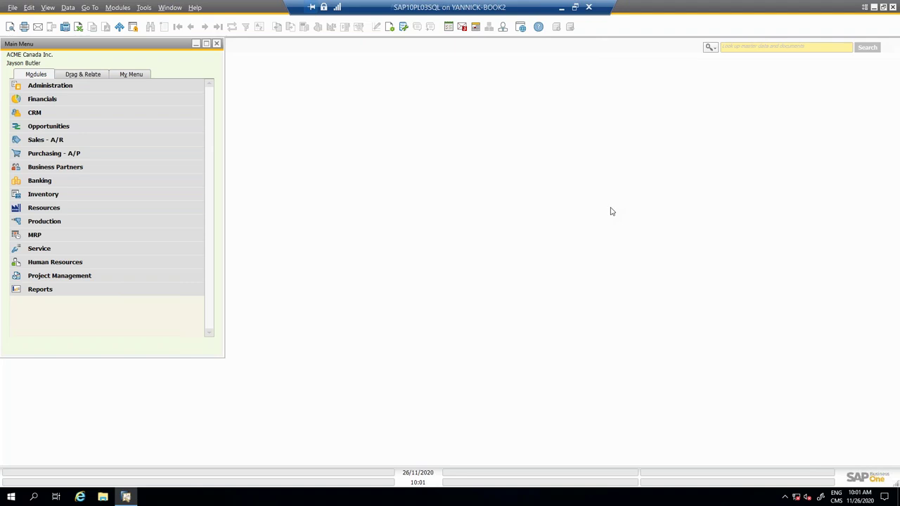
Change the user's display language to French and save the user settings
{"action": "left_click", "coordinate": [21, 116]}
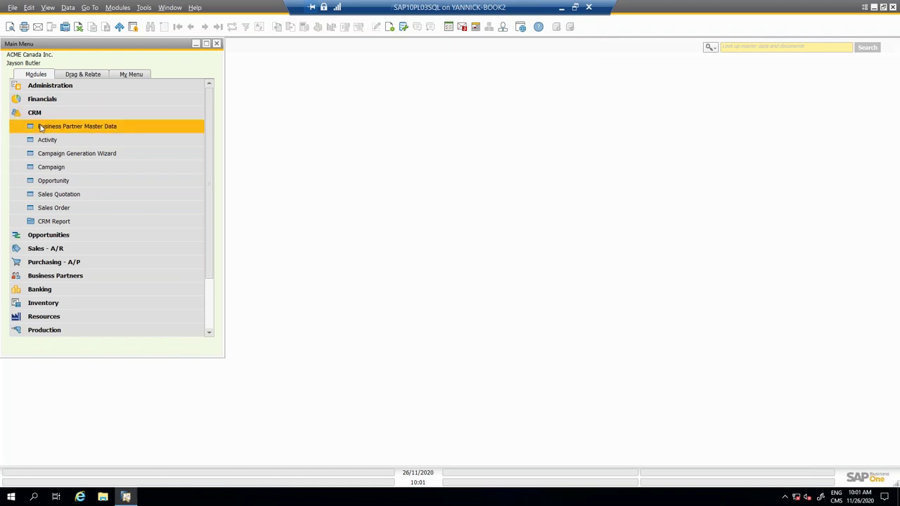
{"action": "left_click", "coordinate": [502, 27]}
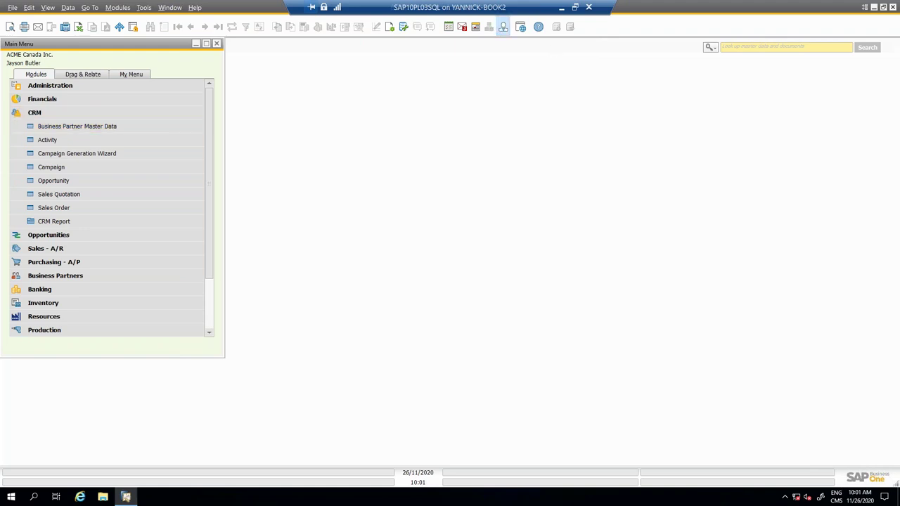
{"action": "left_click", "coordinate": [363, 127]}
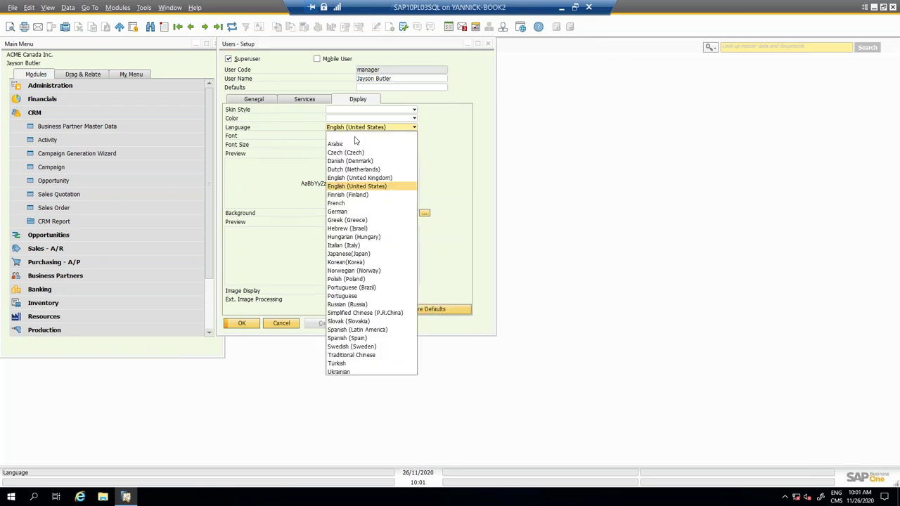
{"action": "left_click", "coordinate": [357, 204]}
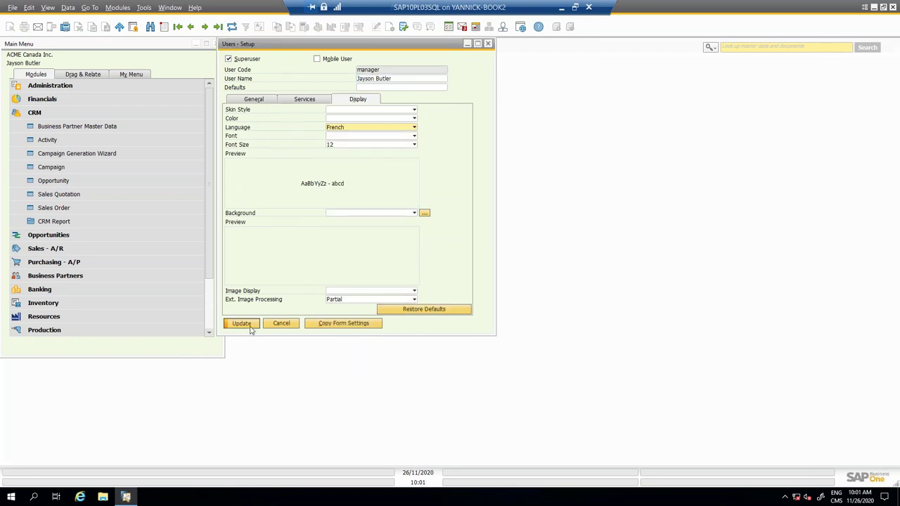
{"action": "left_click", "coordinate": [248, 325]}
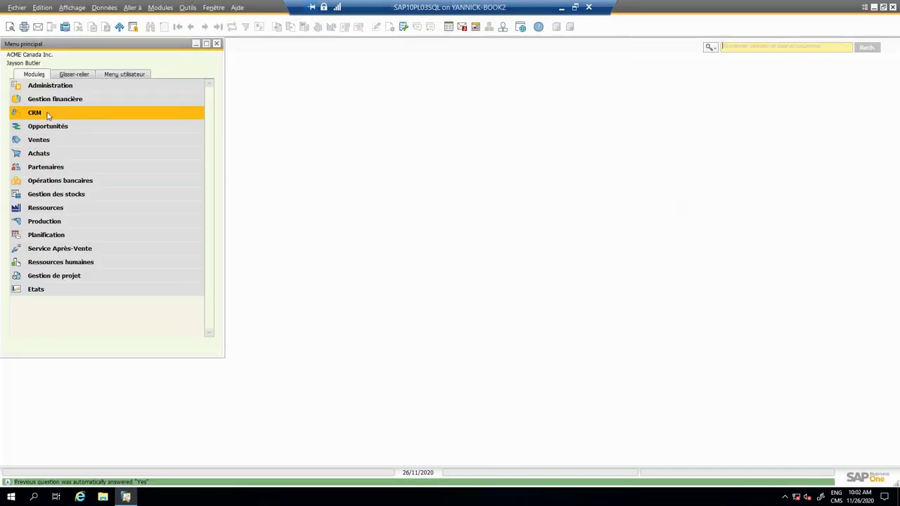
Compare the CRM and Partenaires module entries, view the Fiche partenaire form from CRM and close it
{"action": "left_click", "coordinate": [47, 115]}
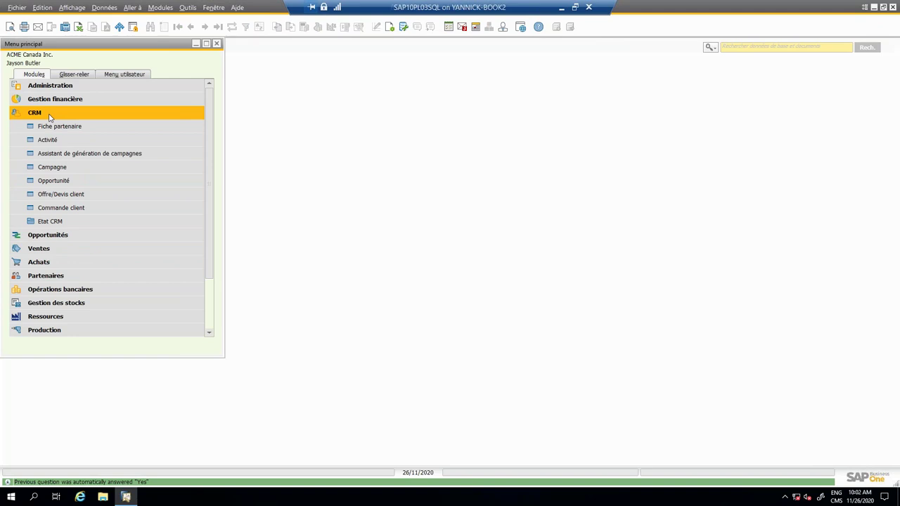
{"action": "left_click", "coordinate": [42, 278]}
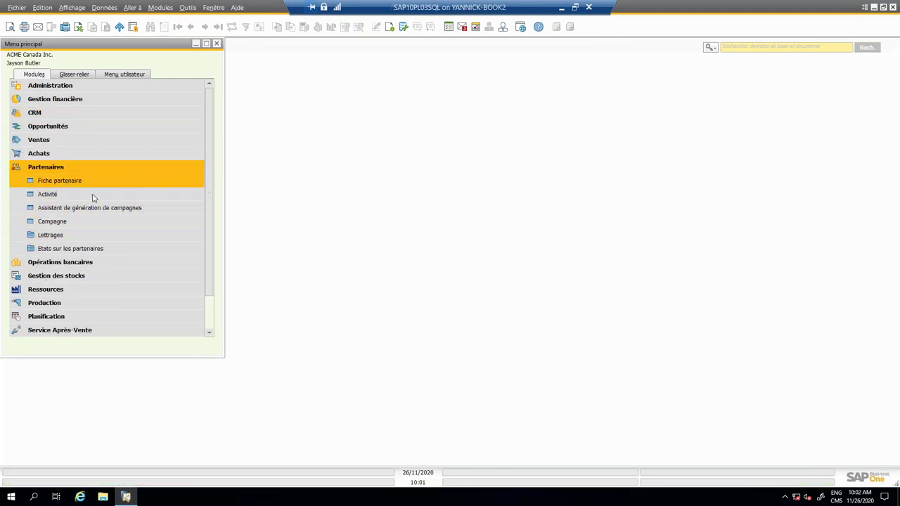
{"action": "left_click", "coordinate": [42, 115]}
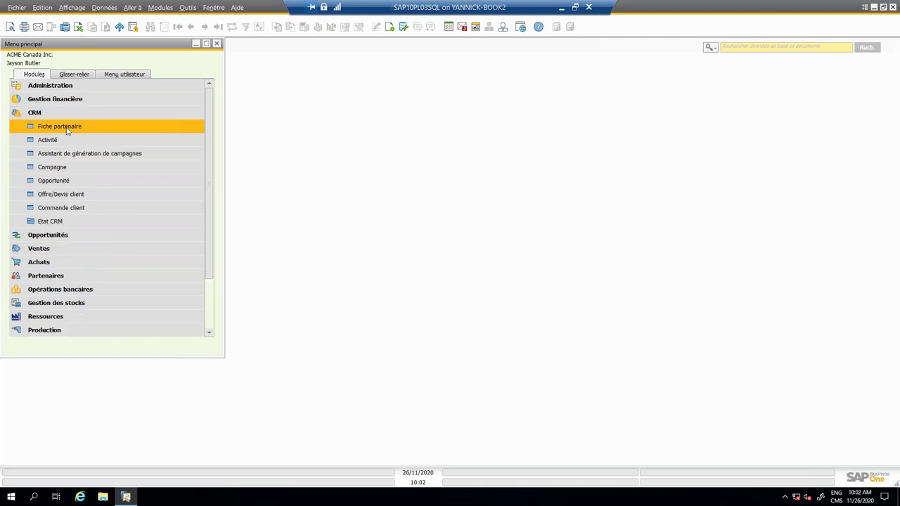
{"action": "left_click", "coordinate": [67, 131]}
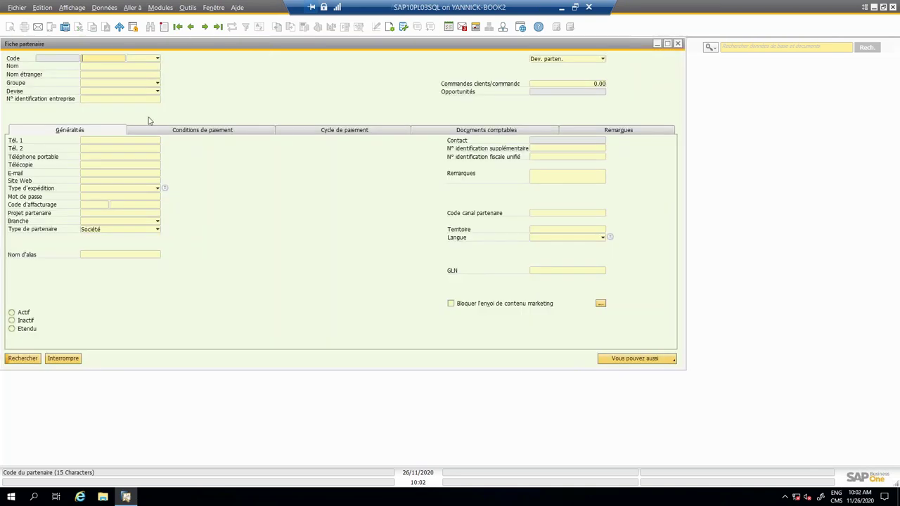
{"action": "left_click_drag", "start_coordinate": [437, 47], "coordinate": [549, 71]}
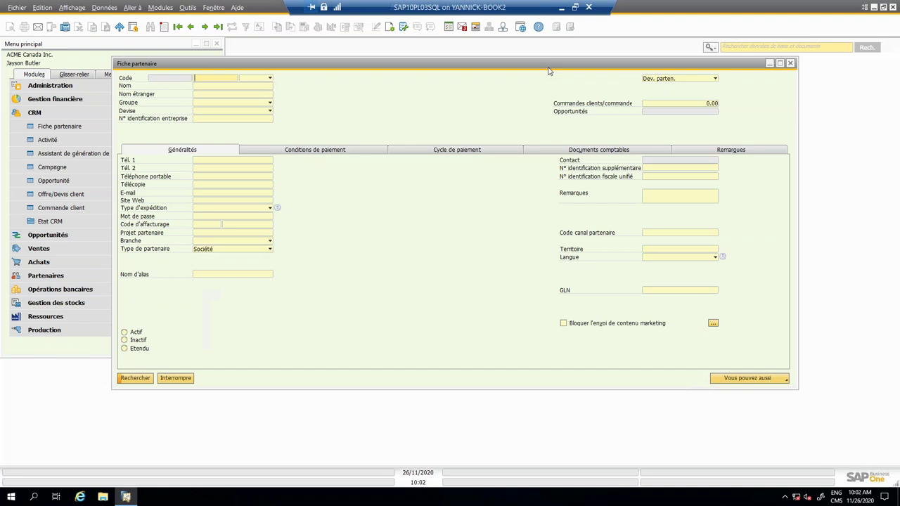
{"action": "left_click", "coordinate": [790, 63]}
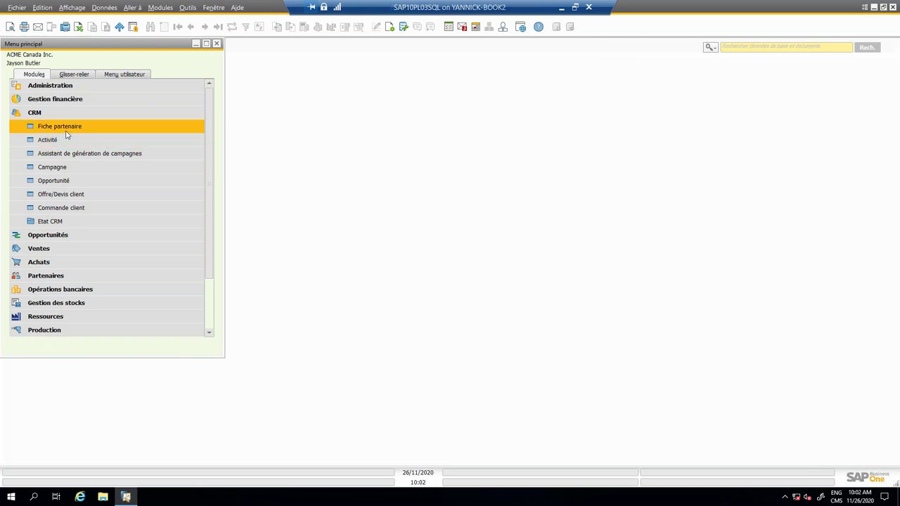
Look through the entries of the Achats and Gestion des stocks modules
{"action": "left_click", "coordinate": [18, 263]}
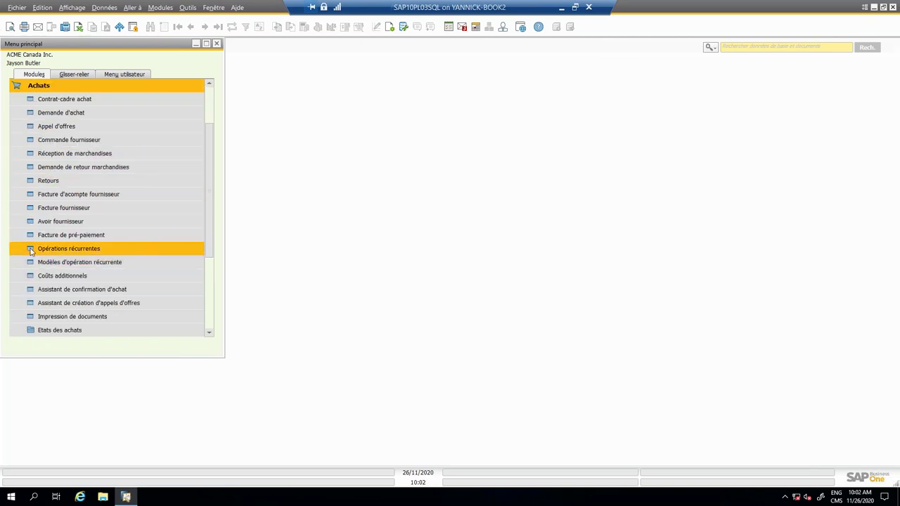
{"action": "left_click_drag", "start_coordinate": [208, 131], "coordinate": [208, 92]}
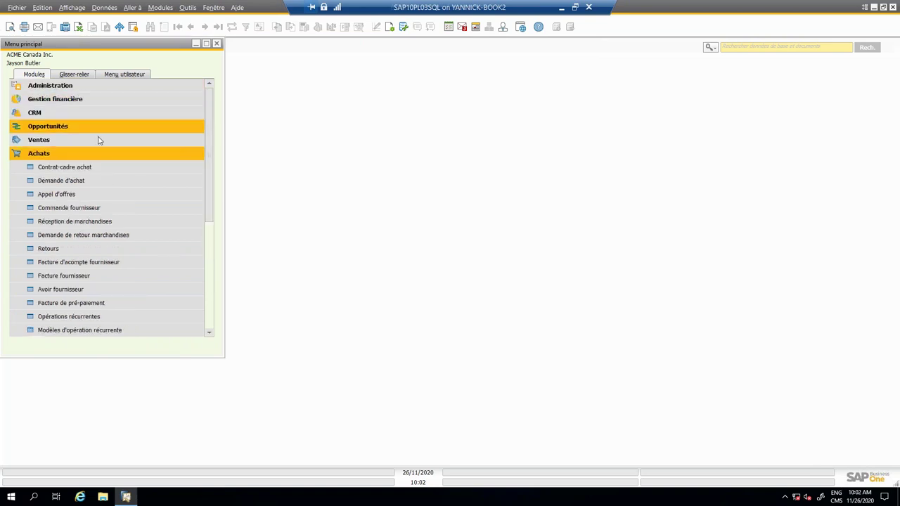
{"action": "left_click", "coordinate": [18, 155]}
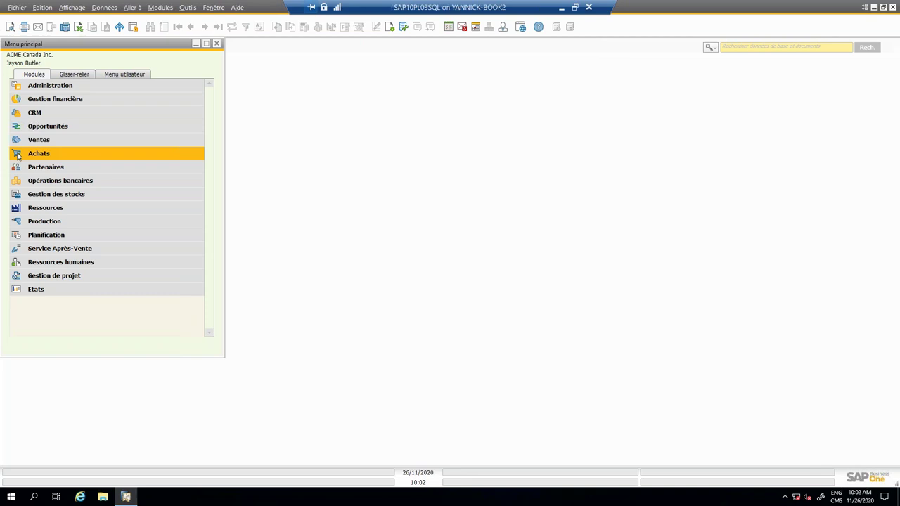
{"action": "left_click", "coordinate": [17, 197]}
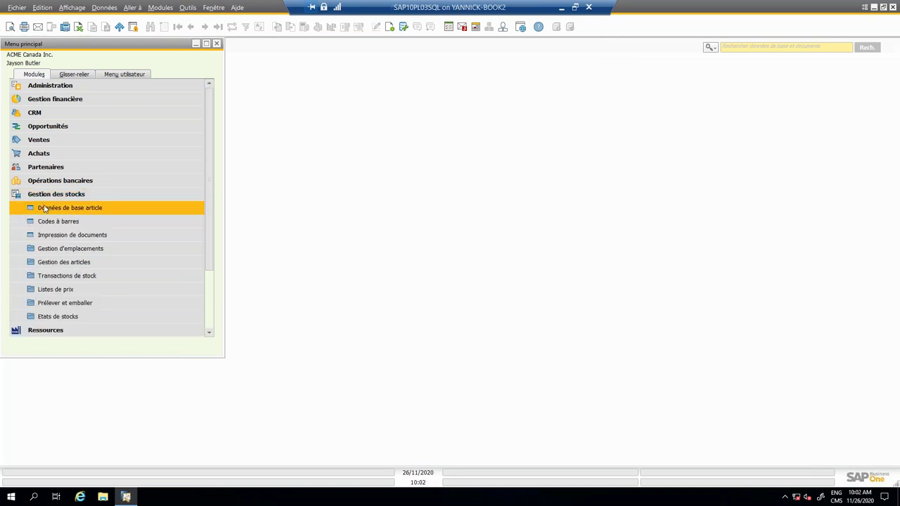
{"action": "left_click", "coordinate": [20, 155]}
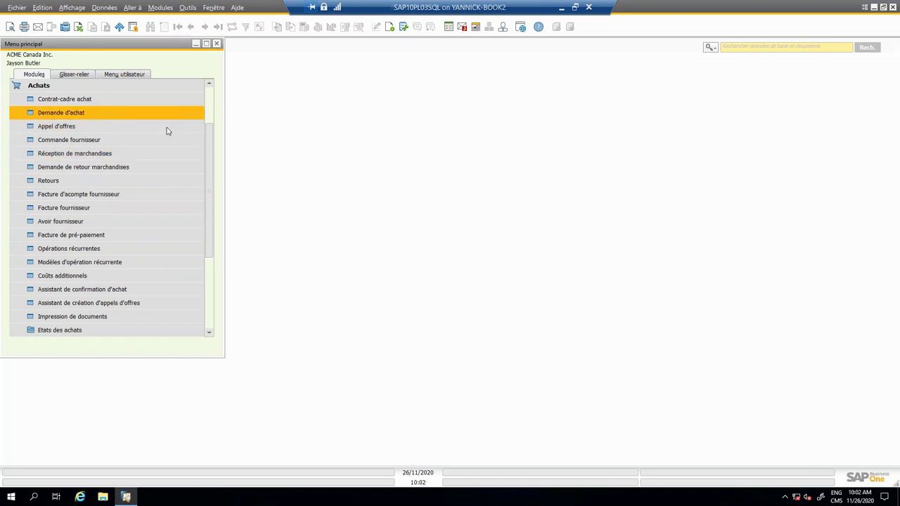
Open the Commande client form from Ventes, view the previous sales order and close the form
{"action": "scroll", "coordinate": [209, 141], "scroll_direction": "up", "scroll_amount": 2}
{"action": "left_click", "coordinate": [37, 143]}
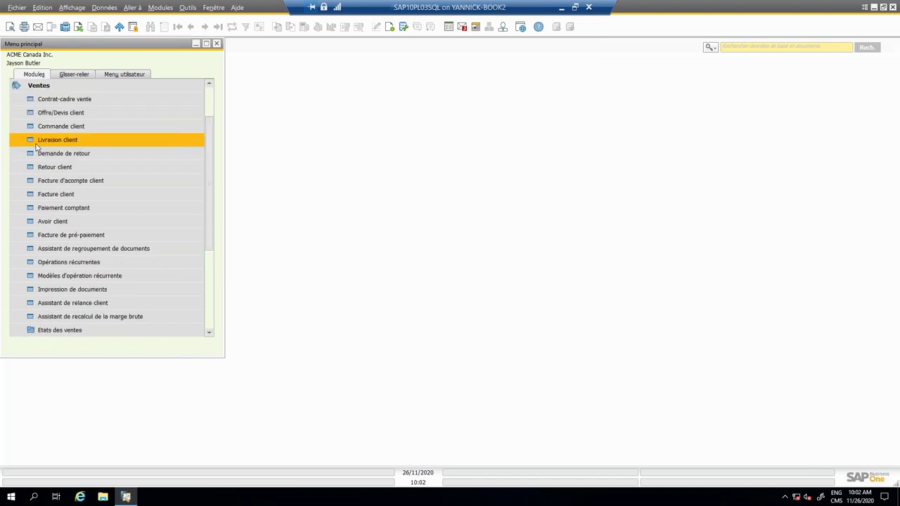
{"action": "left_click", "coordinate": [75, 133]}
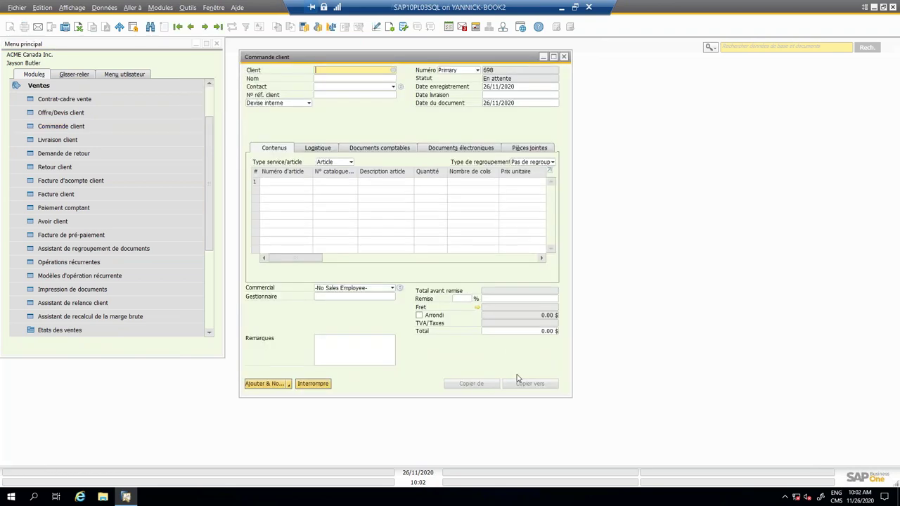
{"action": "left_click", "coordinate": [191, 26]}
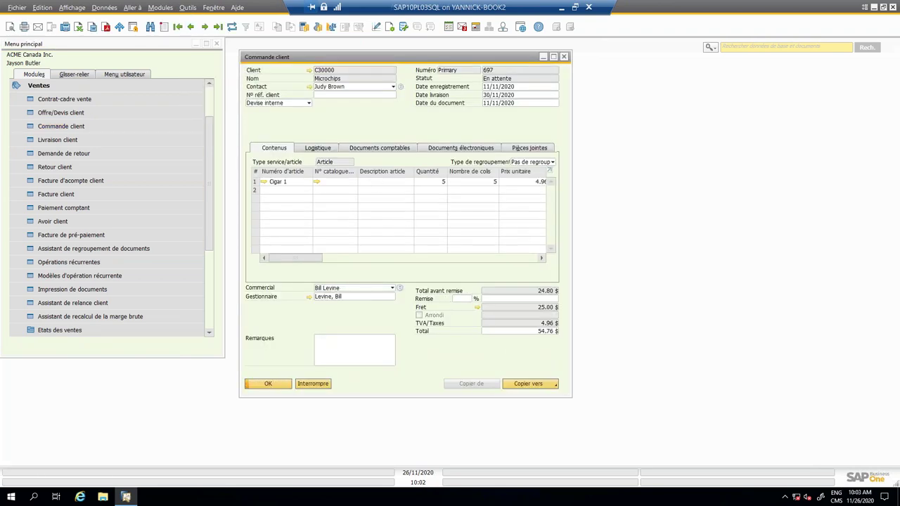
{"action": "left_click", "coordinate": [564, 57]}
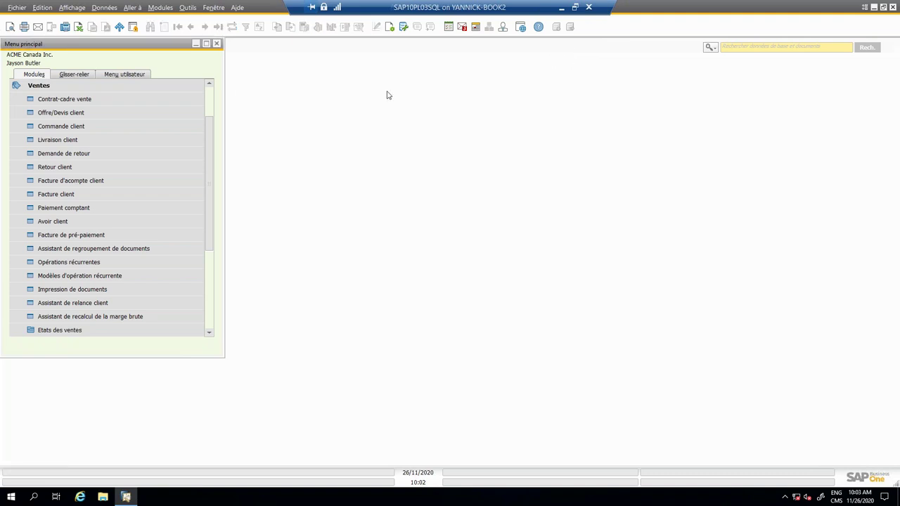
Open a new Activité form from the CRM module and reposition its window beside the main menu
{"action": "scroll", "coordinate": [208, 100], "scroll_direction": "up", "scroll_amount": 2}
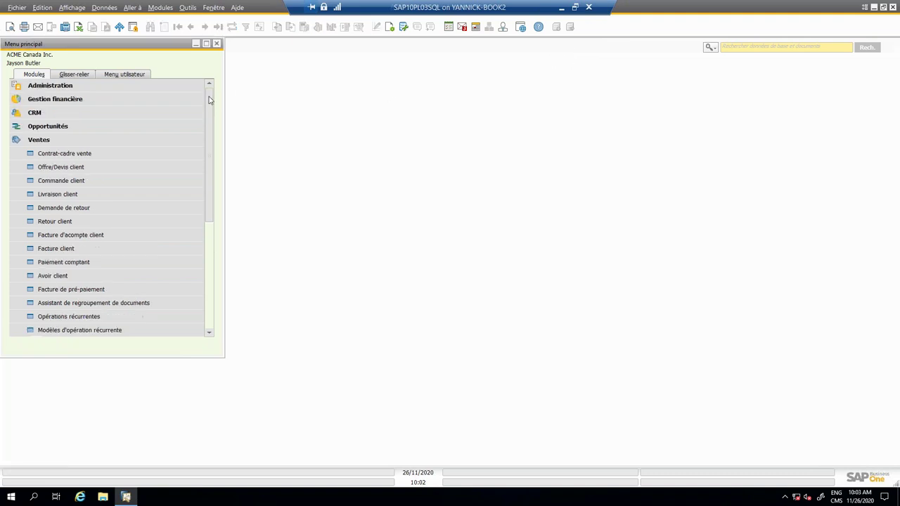
{"action": "left_click", "coordinate": [32, 140]}
{"action": "left_click", "coordinate": [32, 112]}
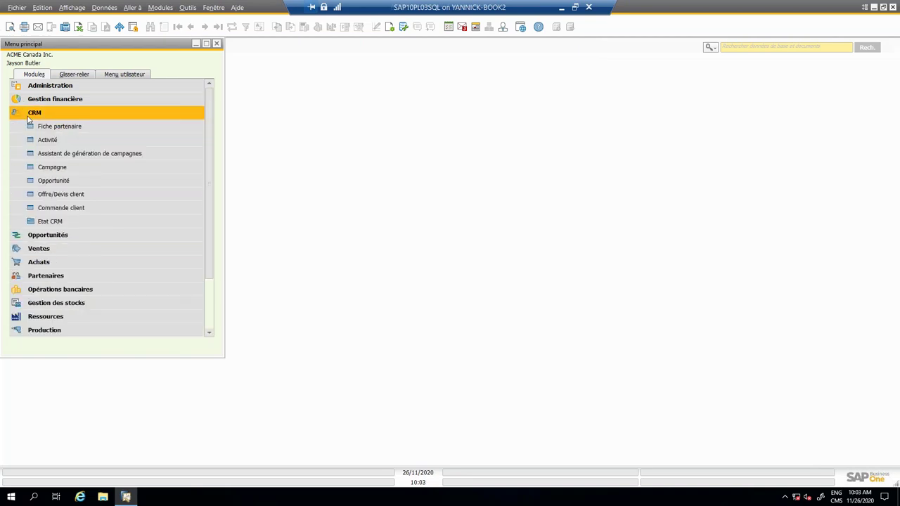
{"action": "left_click", "coordinate": [57, 140]}
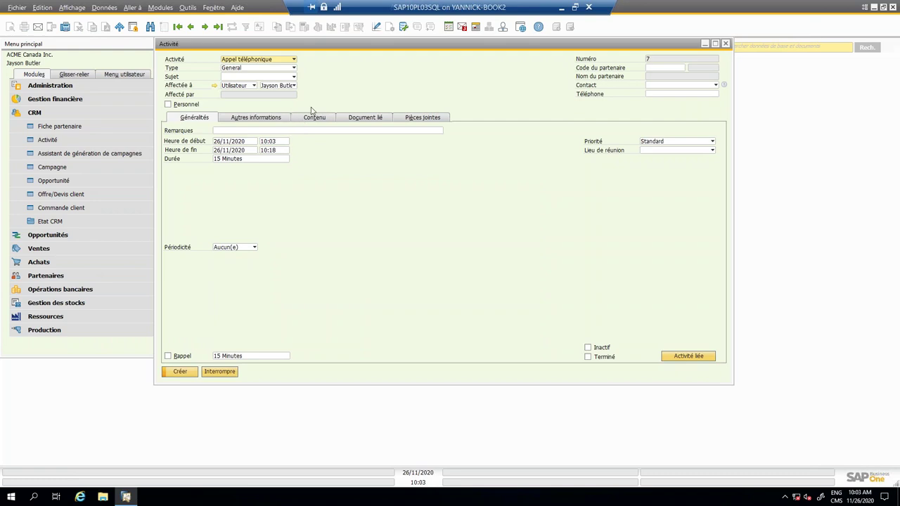
{"action": "left_click_drag", "start_coordinate": [221, 49], "coordinate": [251, 86]}
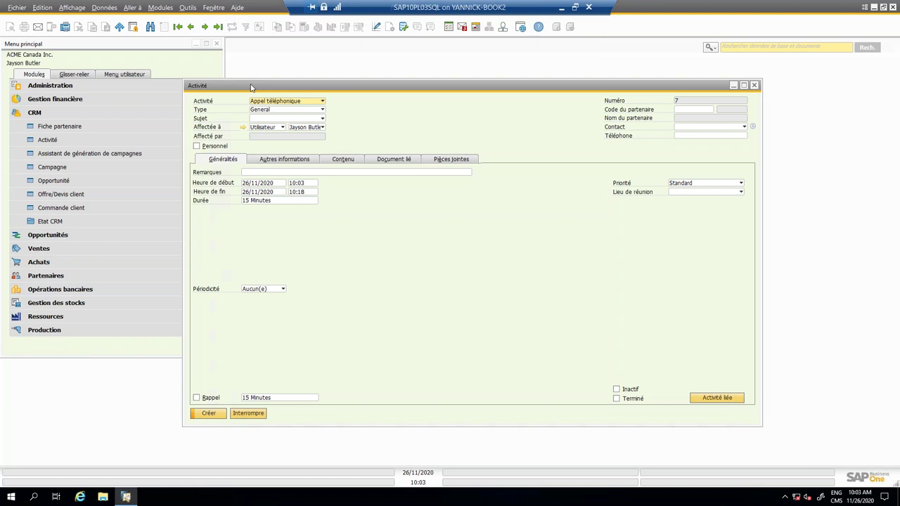
{"action": "left_click_drag", "start_coordinate": [251, 86], "coordinate": [240, 69]}
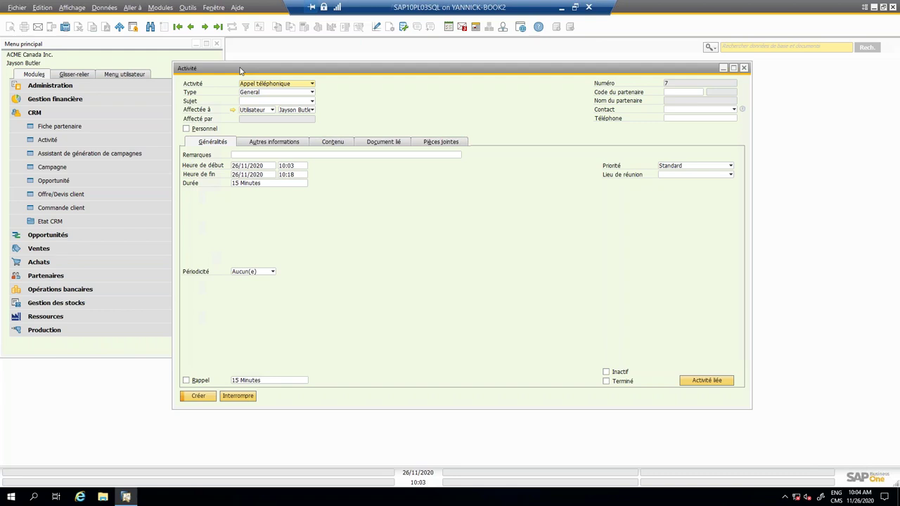
{"action": "left_click_drag", "start_coordinate": [239, 70], "coordinate": [293, 50]}
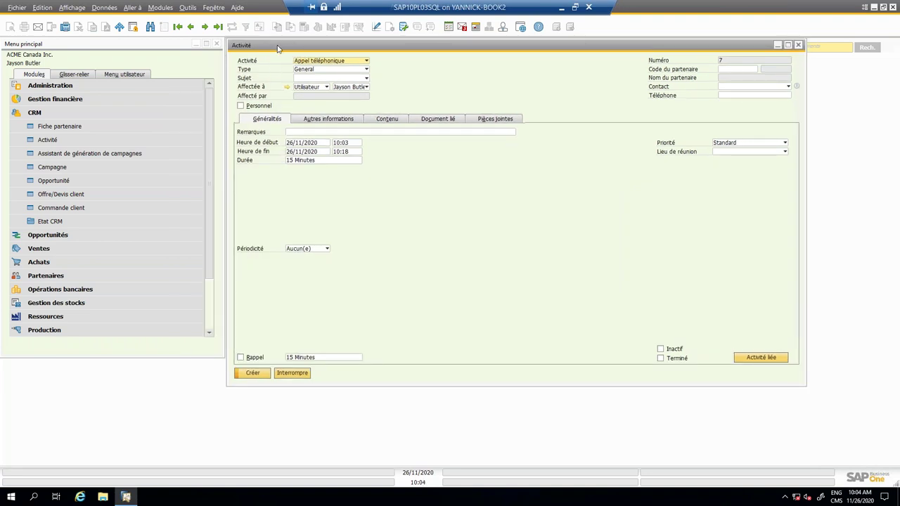
{"action": "left_click_drag", "start_coordinate": [277, 48], "coordinate": [255, 88]}
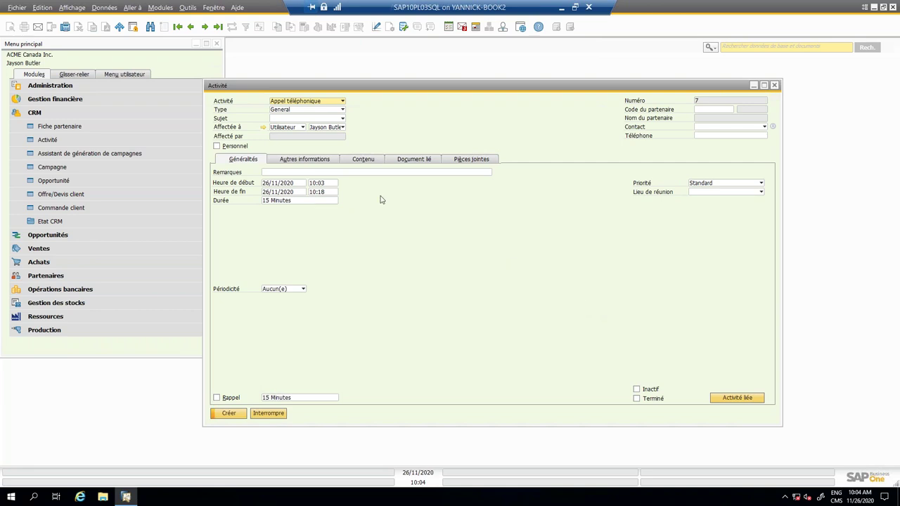
Set the activity to Tâche and review its Statut options, keeping Not Started
{"action": "left_click", "coordinate": [275, 104]}
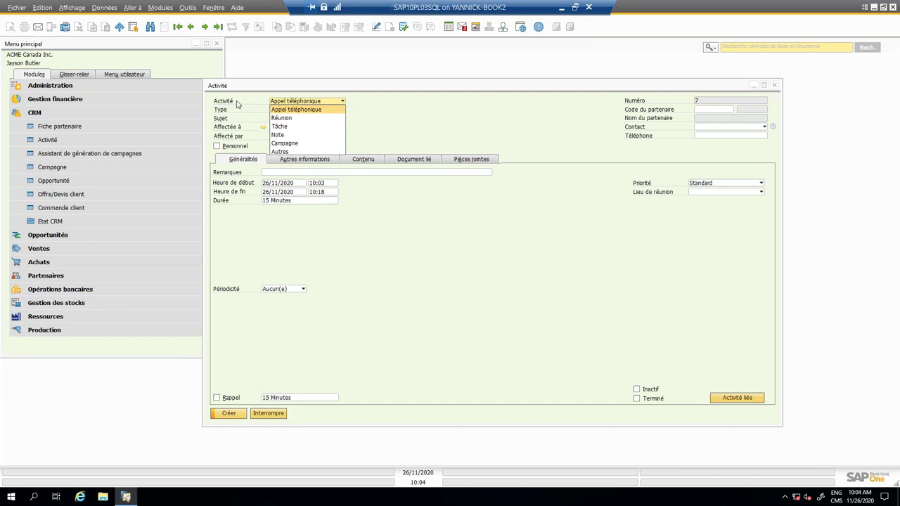
{"action": "left_click", "coordinate": [293, 126]}
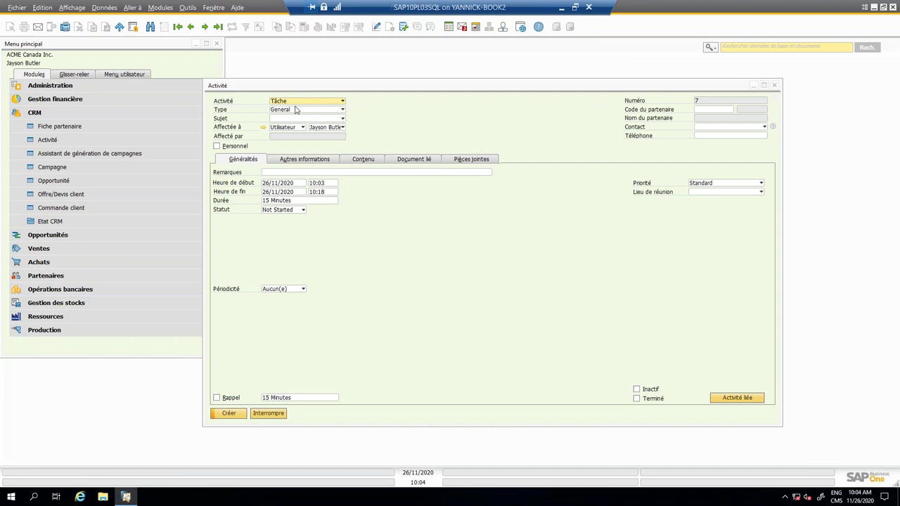
{"action": "left_click", "coordinate": [276, 210]}
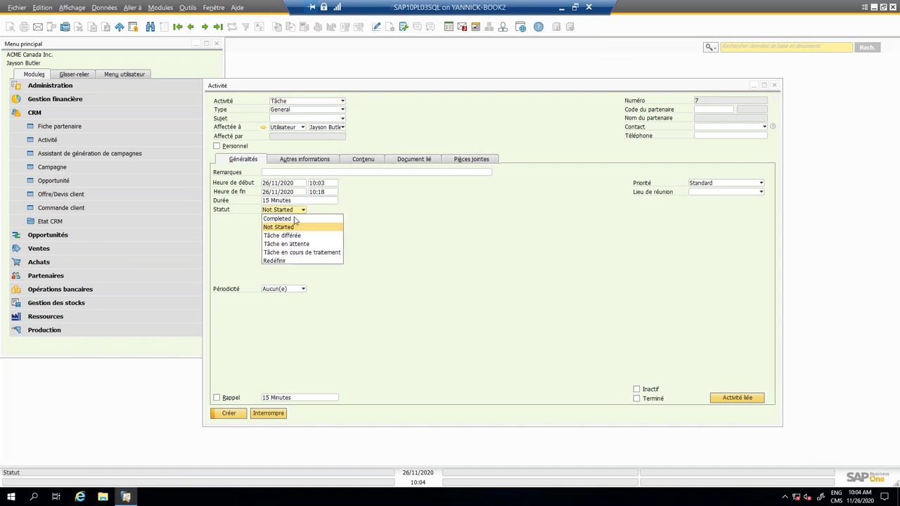
{"action": "left_click", "coordinate": [379, 235]}
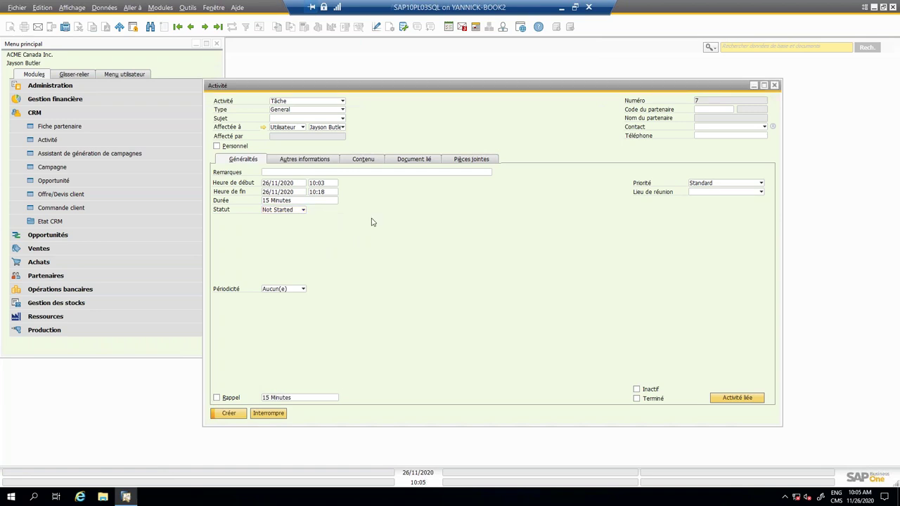
Keep the task assigned to an Utilisateur and check the choices for the assigned person
{"action": "left_click", "coordinate": [279, 128]}
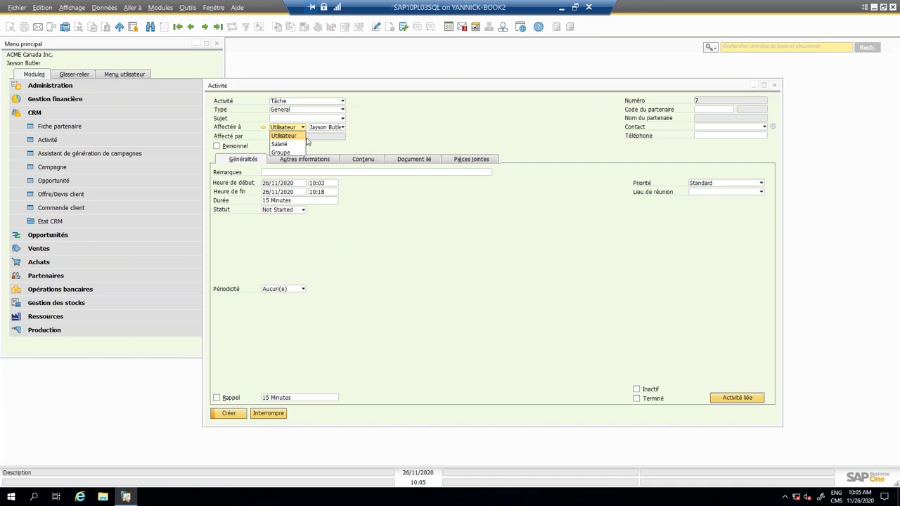
{"action": "left_click", "coordinate": [291, 136]}
{"action": "left_click", "coordinate": [320, 128]}
{"action": "left_click", "coordinate": [392, 134]}
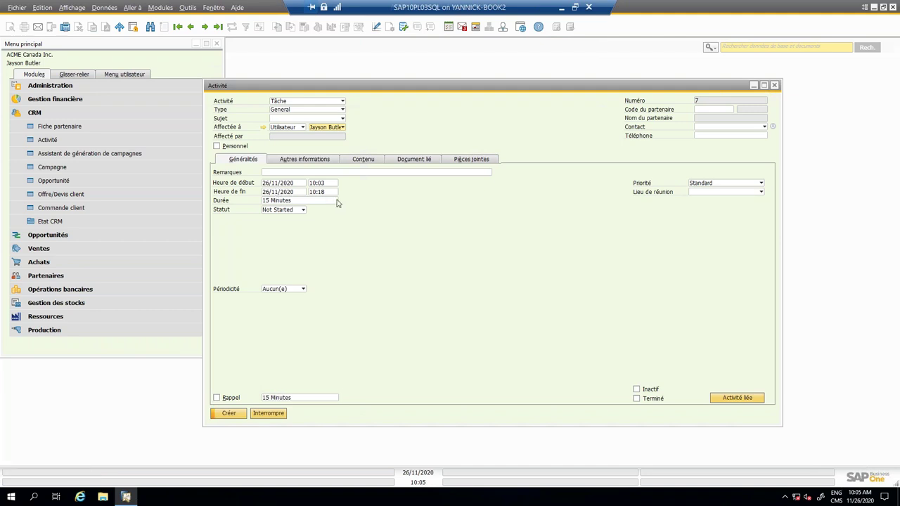
Review the task's Périodicité options, keeping Aucun(e), and try the Rappel reminder option
{"action": "left_click", "coordinate": [292, 291]}
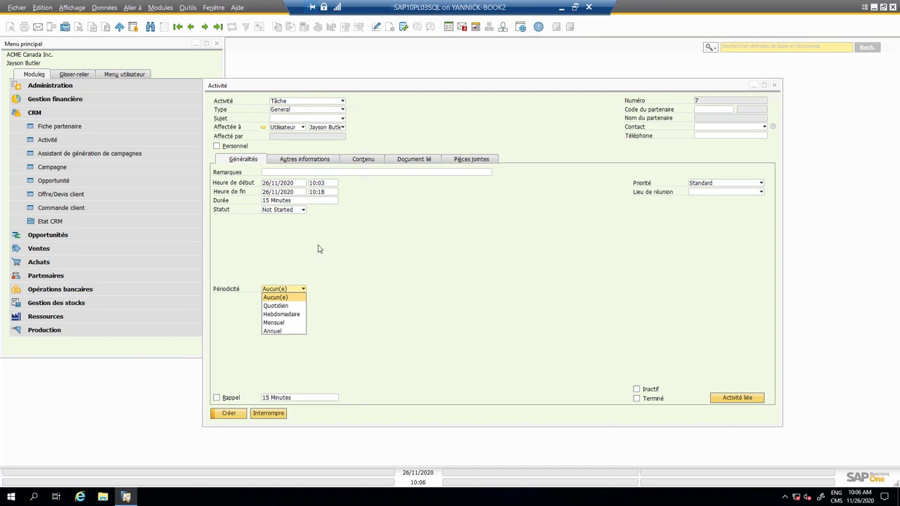
{"action": "left_click", "coordinate": [218, 398]}
{"action": "left_click", "coordinate": [218, 399]}
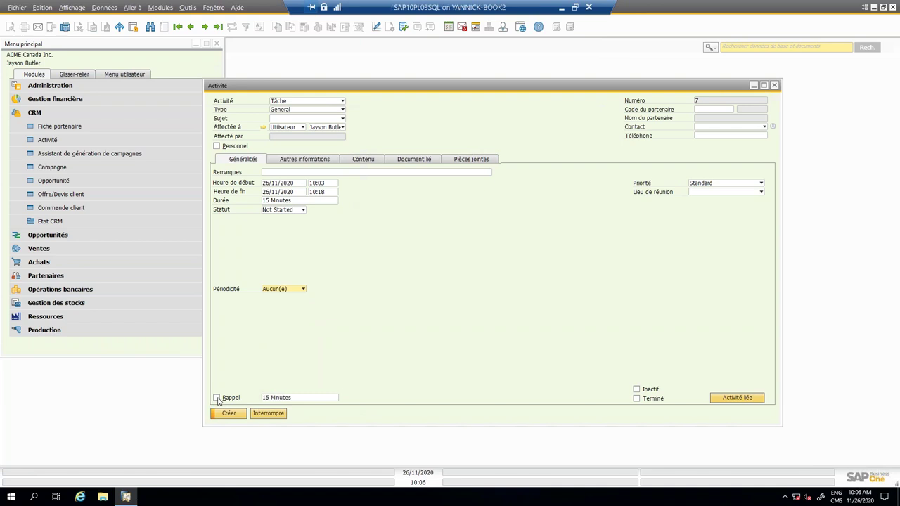
Try 1 jours as the Rappel reminder's lead time and set it to 0 minutes
{"action": "left_click", "coordinate": [292, 398]}
{"action": "type", "text": "1 jours"}
{"action": "key", "text": "Tab"}
{"action": "left_click", "coordinate": [298, 398]}
{"action": "type", "text": "0 minutes"}
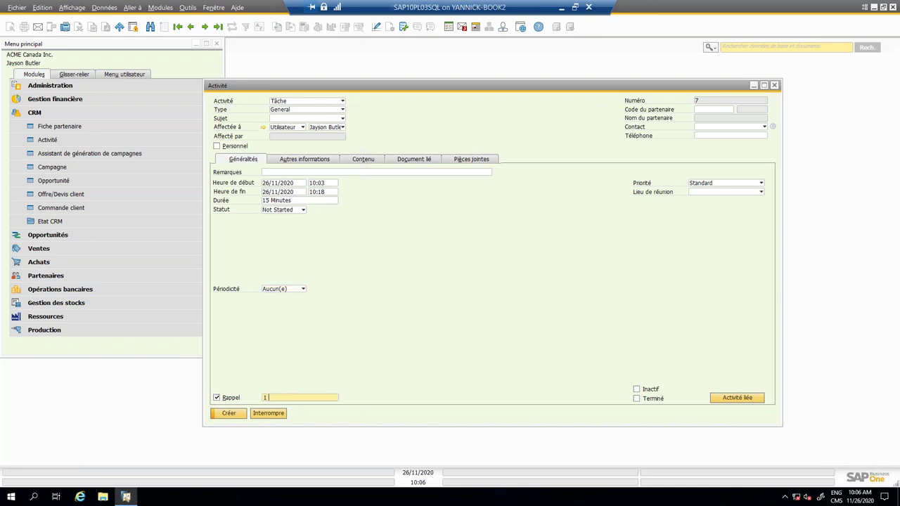
{"action": "key", "text": "Tab"}
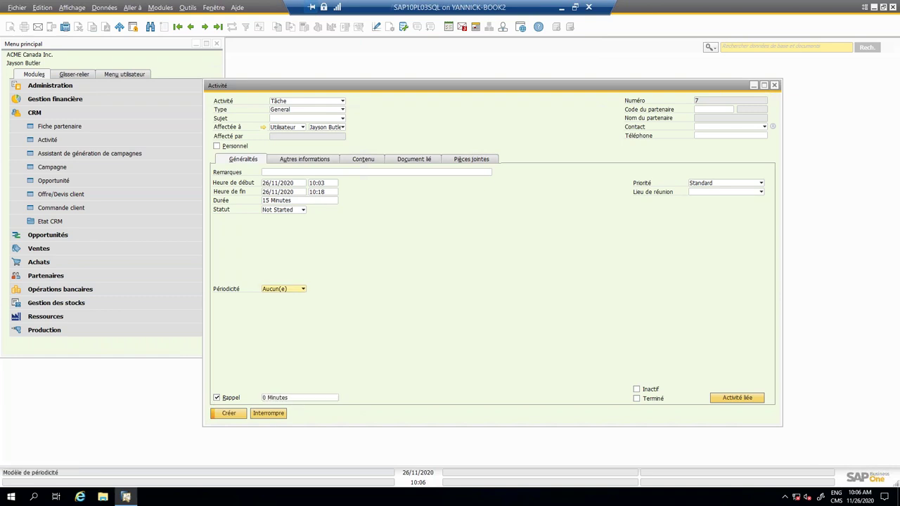
{"action": "left_click", "coordinate": [298, 398]}
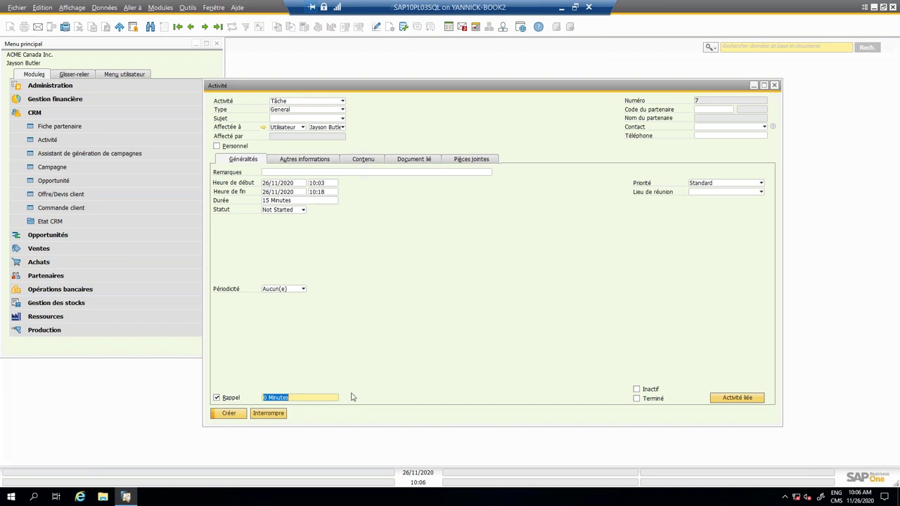
Change the activity to Réunion and check its Autres informations and Généralités details
{"action": "left_click", "coordinate": [289, 103]}
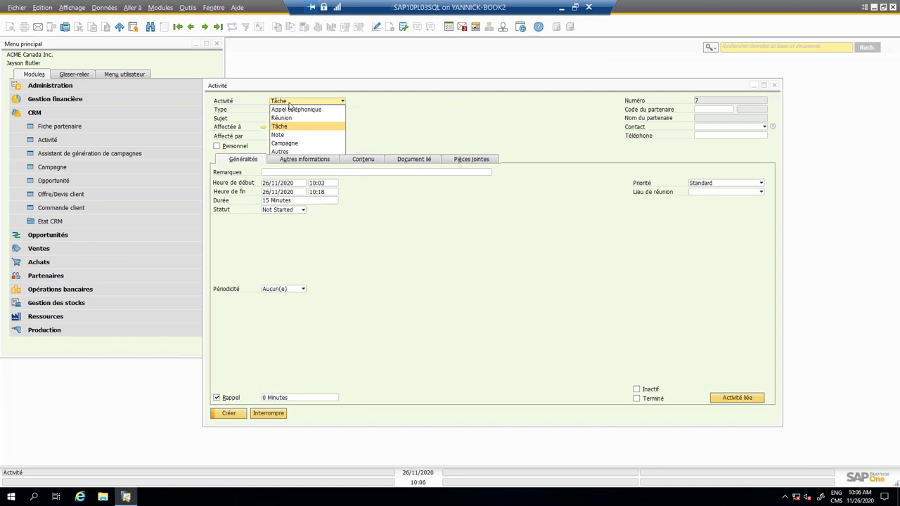
{"action": "left_click", "coordinate": [289, 118]}
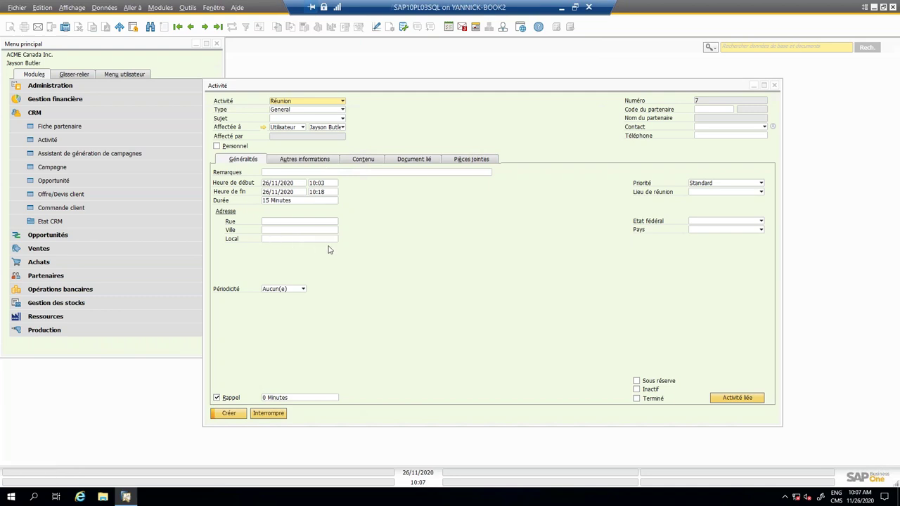
{"action": "left_click", "coordinate": [320, 161]}
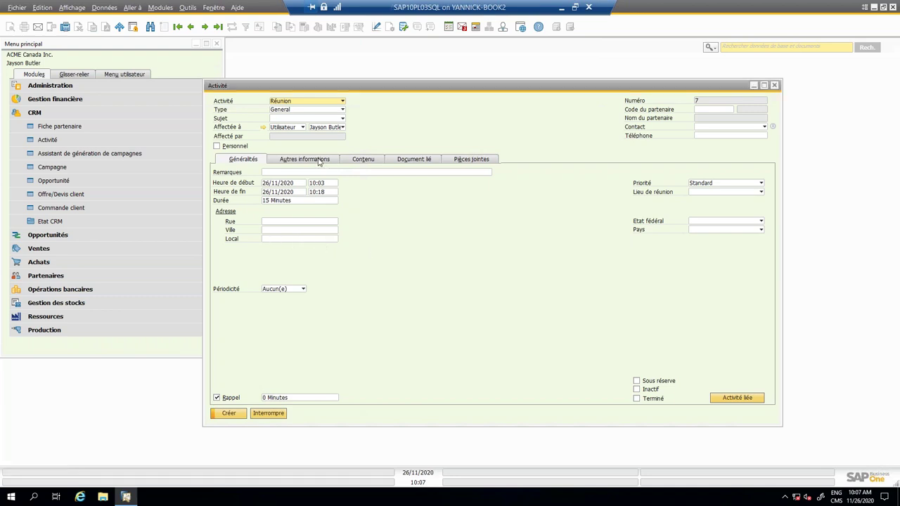
{"action": "left_click", "coordinate": [246, 160]}
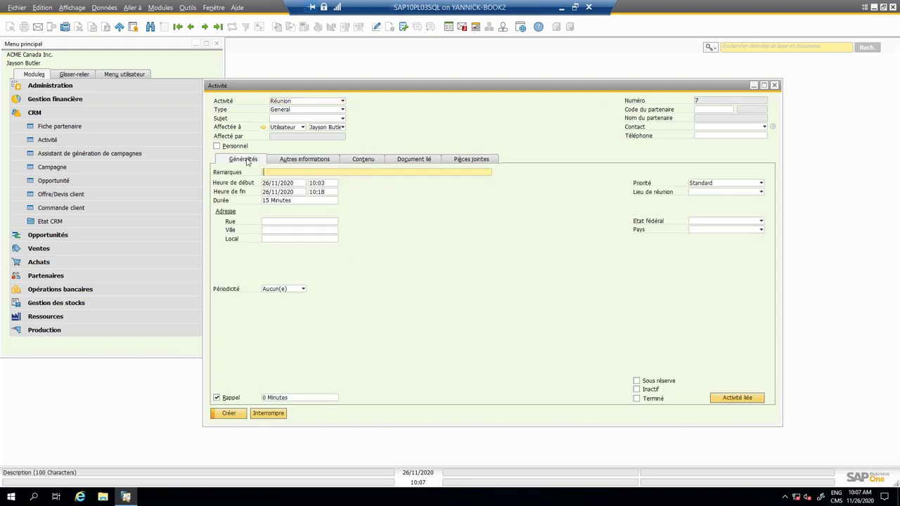
Try Project Meeting as the meeting's type and open its subject definitions, closing them without adding an entry
{"action": "left_click", "coordinate": [284, 113]}
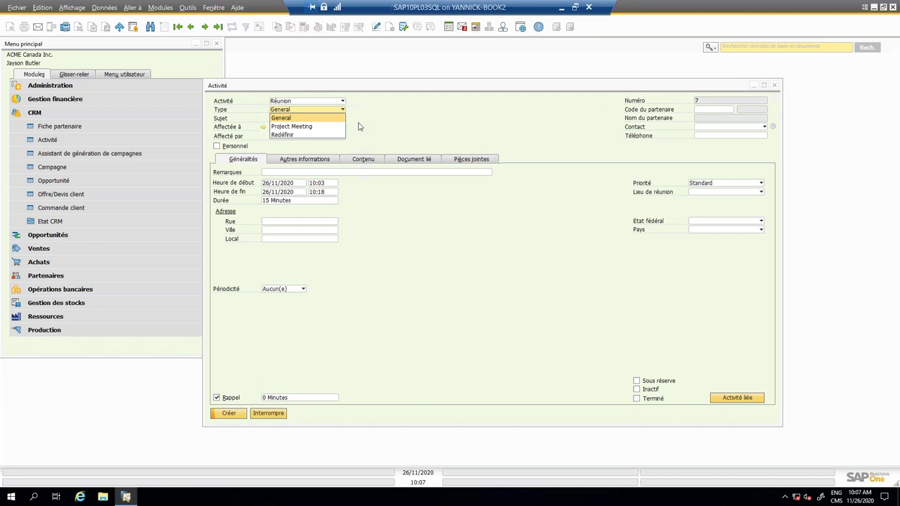
{"action": "left_click", "coordinate": [304, 127]}
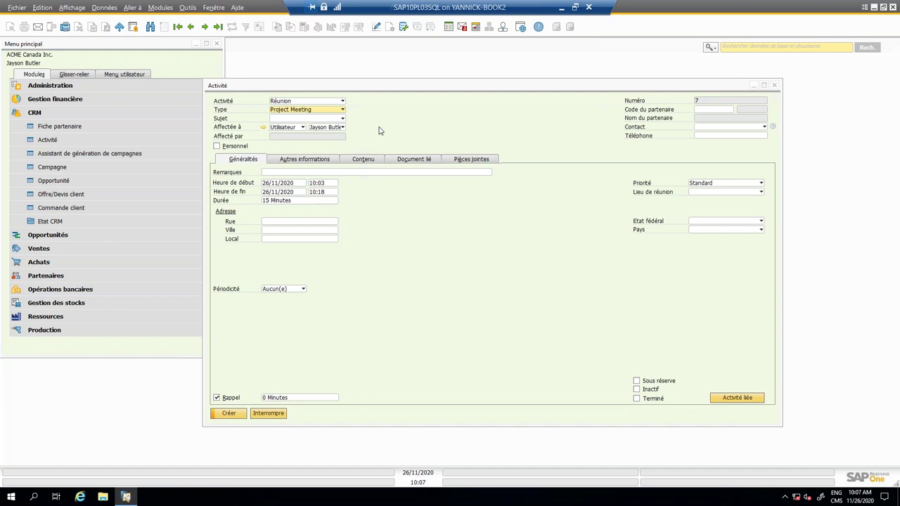
{"action": "left_click", "coordinate": [281, 120]}
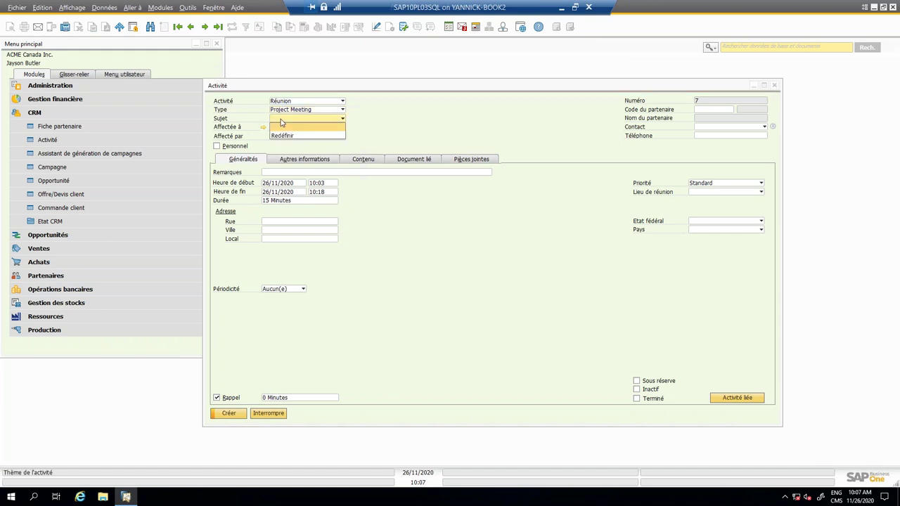
{"action": "left_click", "coordinate": [250, 116]}
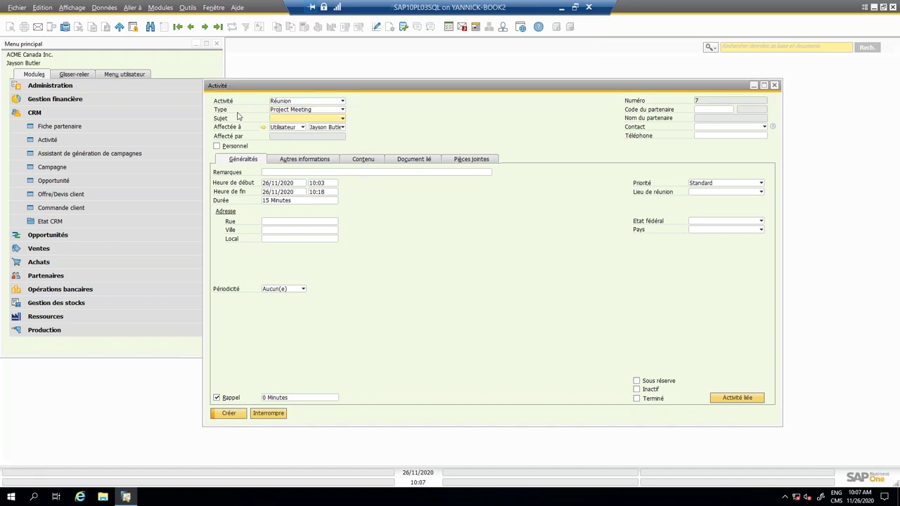
{"action": "left_click", "coordinate": [278, 121]}
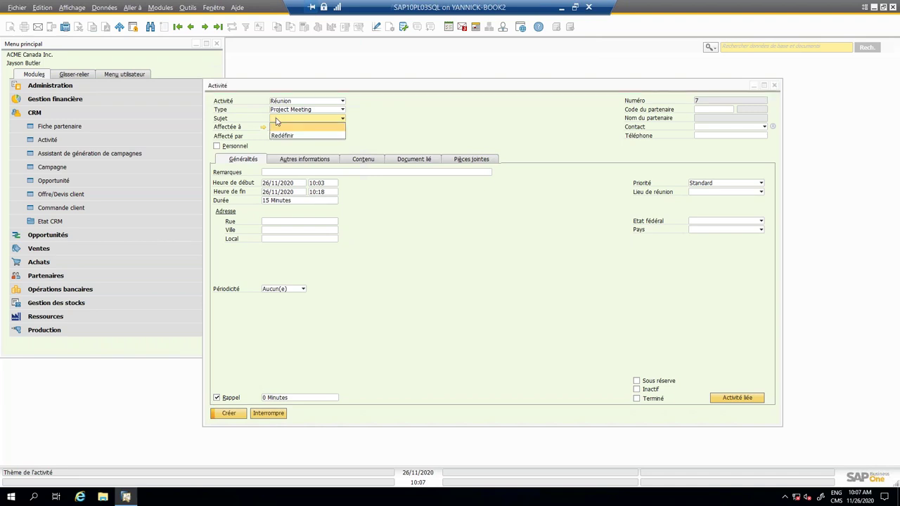
{"action": "left_click", "coordinate": [284, 139]}
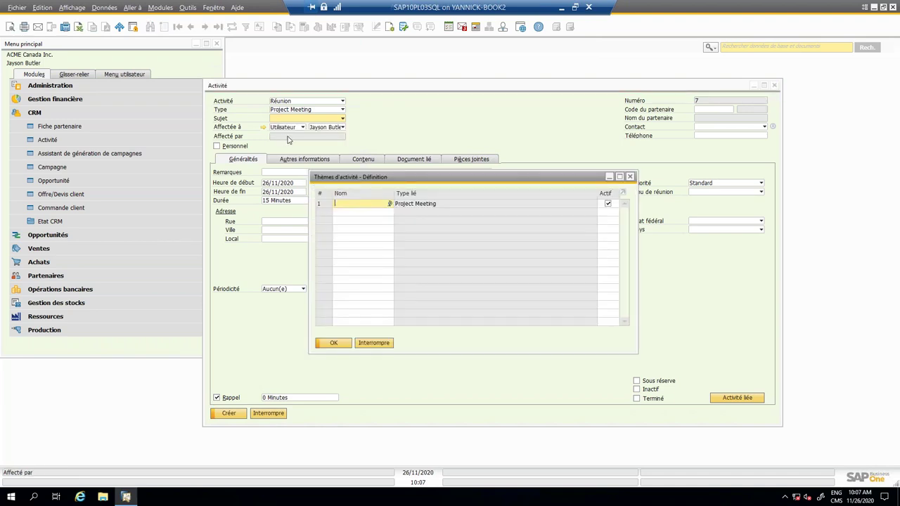
{"action": "left_click", "coordinate": [630, 176]}
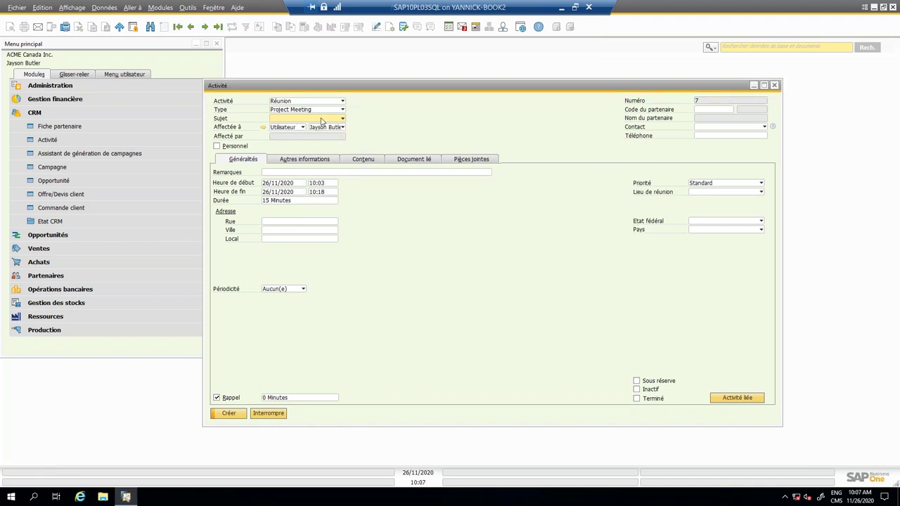
Define a new activity type named Credit and use it for the meeting
{"action": "left_click", "coordinate": [304, 110]}
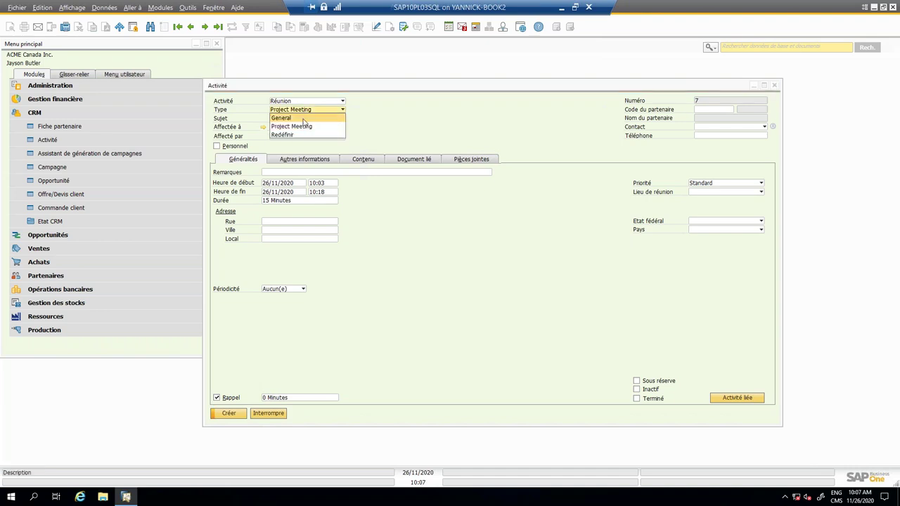
{"action": "left_click", "coordinate": [284, 134]}
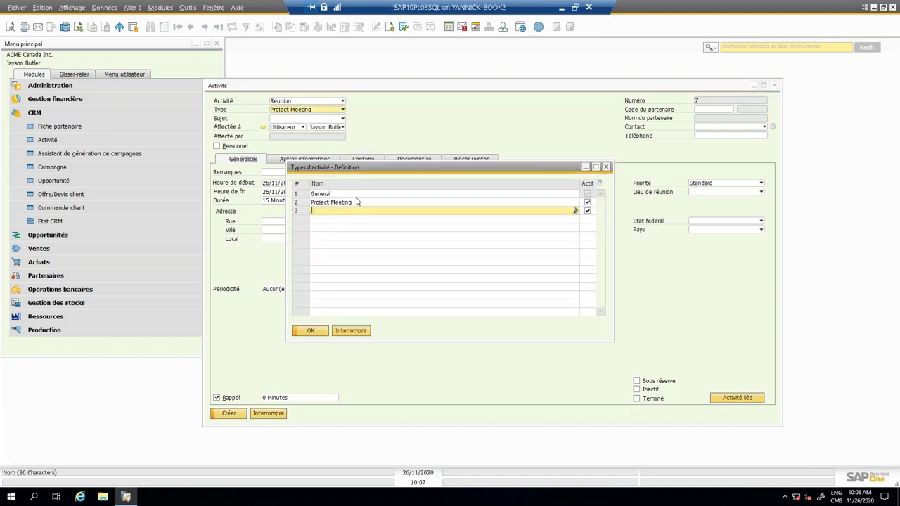
{"action": "type", "text": "Credit"}
{"action": "key", "text": "Return"}
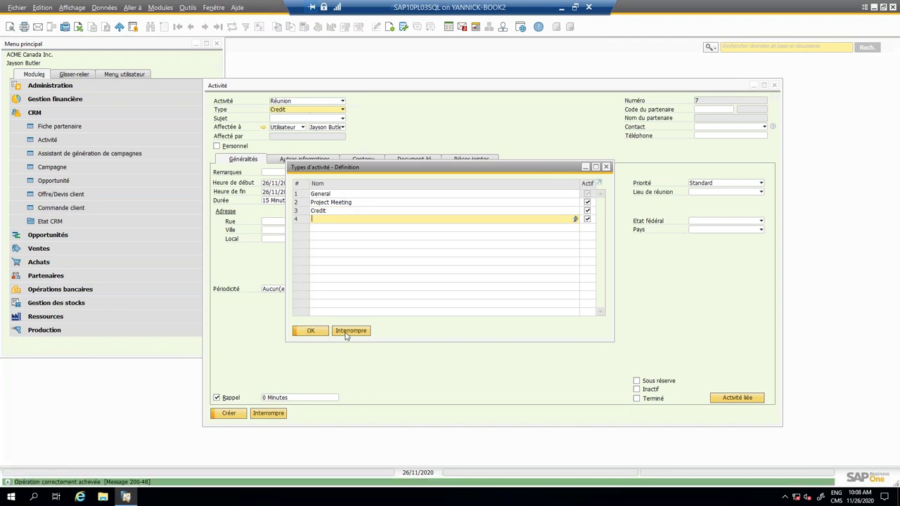
{"action": "key", "text": "Return"}
Define a new subject named Collection under the Credit type and use it for the meeting
{"action": "left_click", "coordinate": [308, 118]}
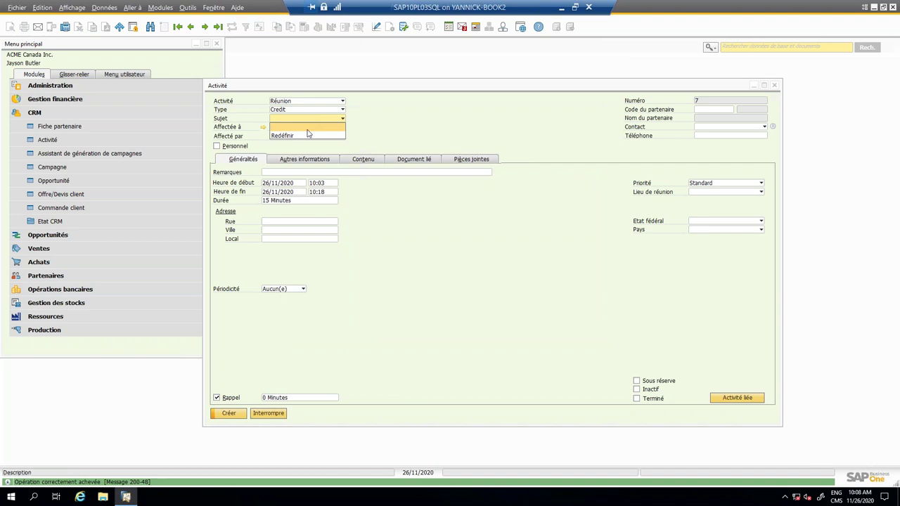
{"action": "left_click", "coordinate": [296, 136]}
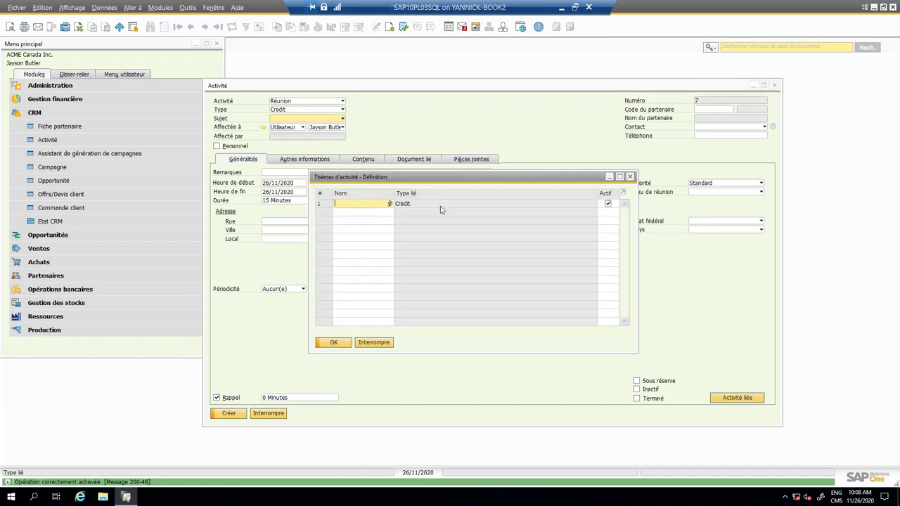
{"action": "type", "text": "Collection"}
{"action": "key", "text": "Return"}
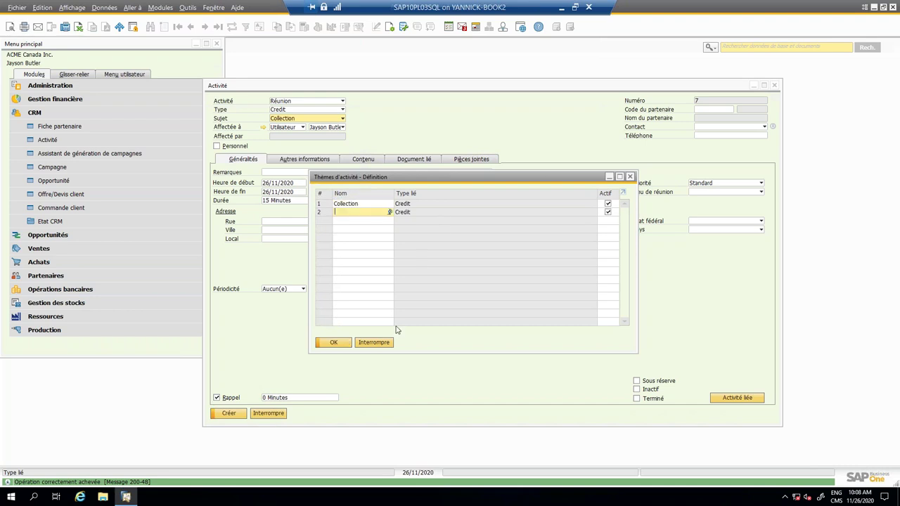
{"action": "left_click", "coordinate": [347, 344]}
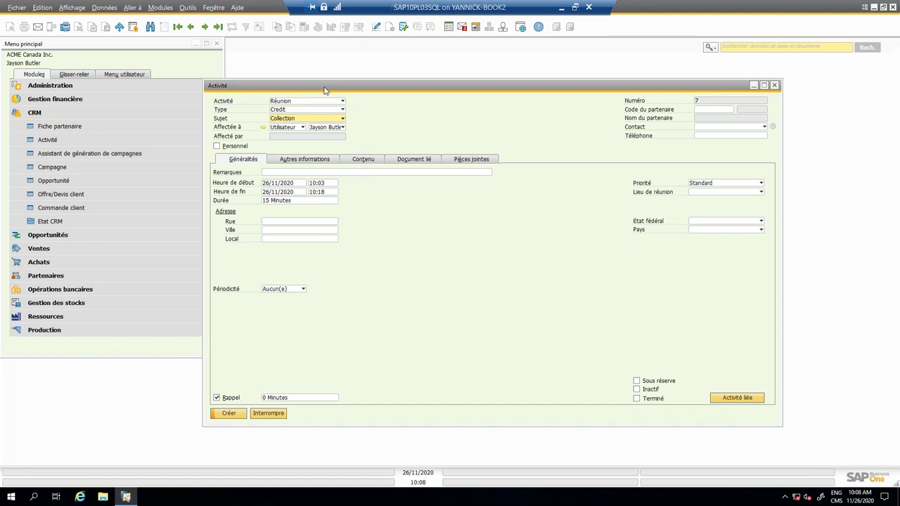
Review the meeting's Généralités, Autres informations and Contenu sections
{"action": "left_click_drag", "start_coordinate": [325, 90], "coordinate": [324, 71]}
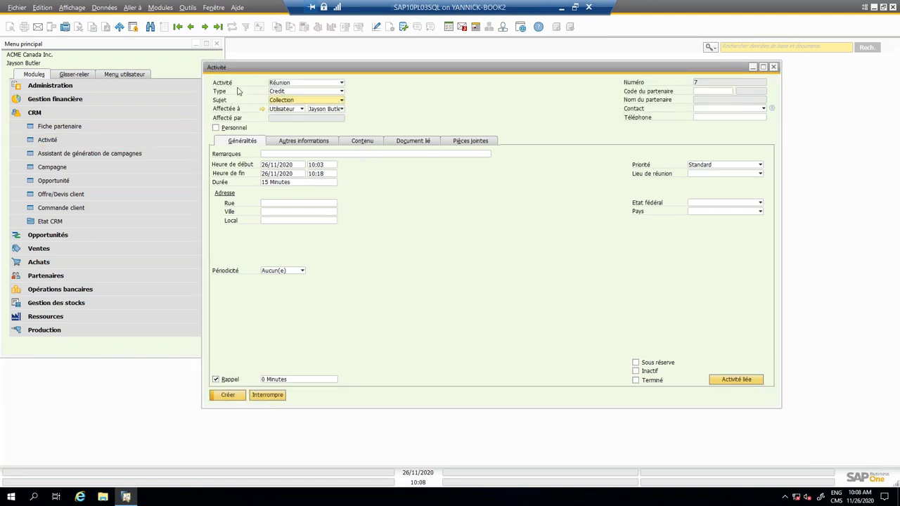
{"action": "left_click", "coordinate": [280, 145]}
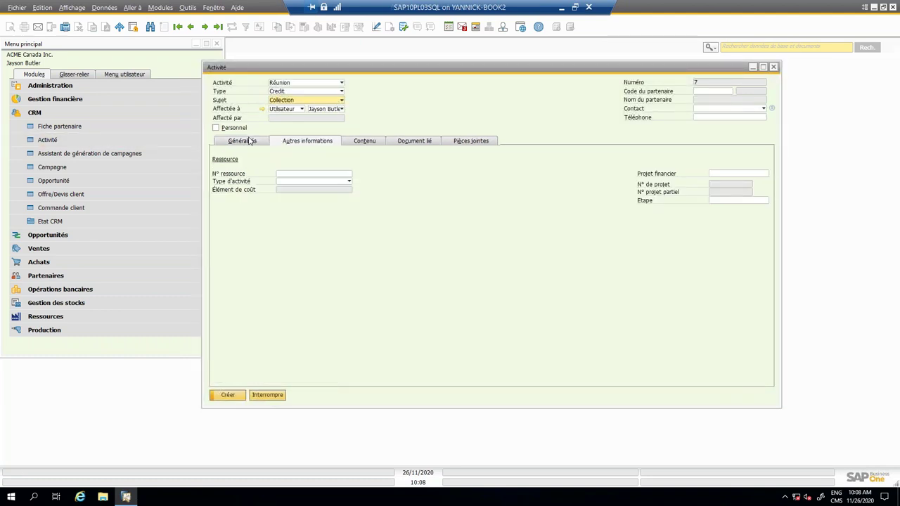
{"action": "left_click", "coordinate": [250, 141]}
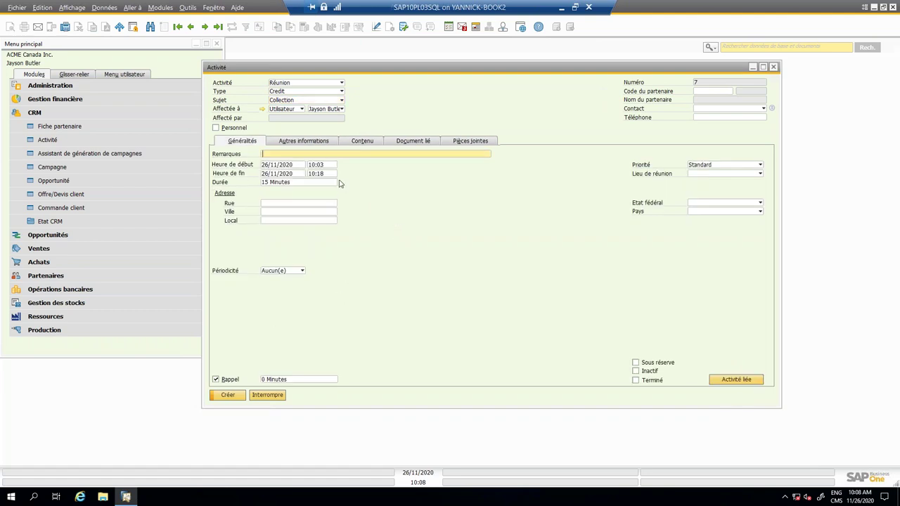
{"action": "left_click", "coordinate": [294, 144]}
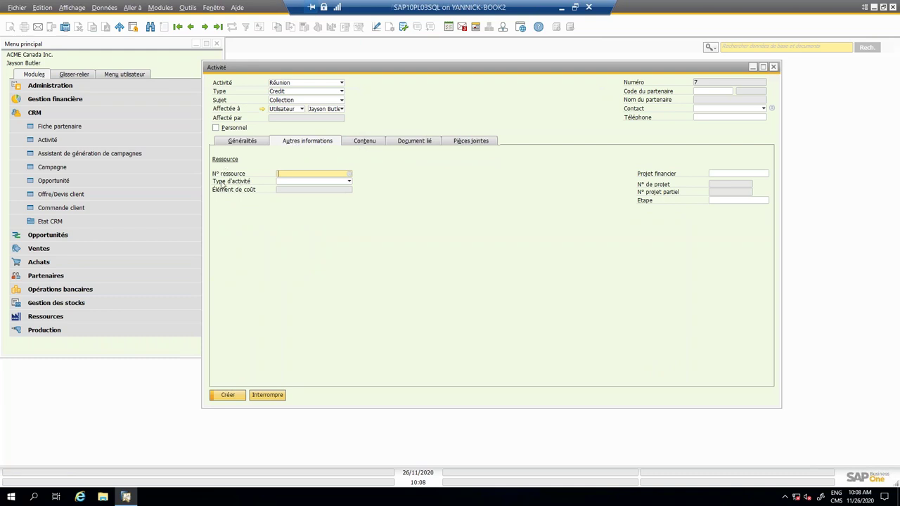
{"action": "left_click", "coordinate": [366, 143]}
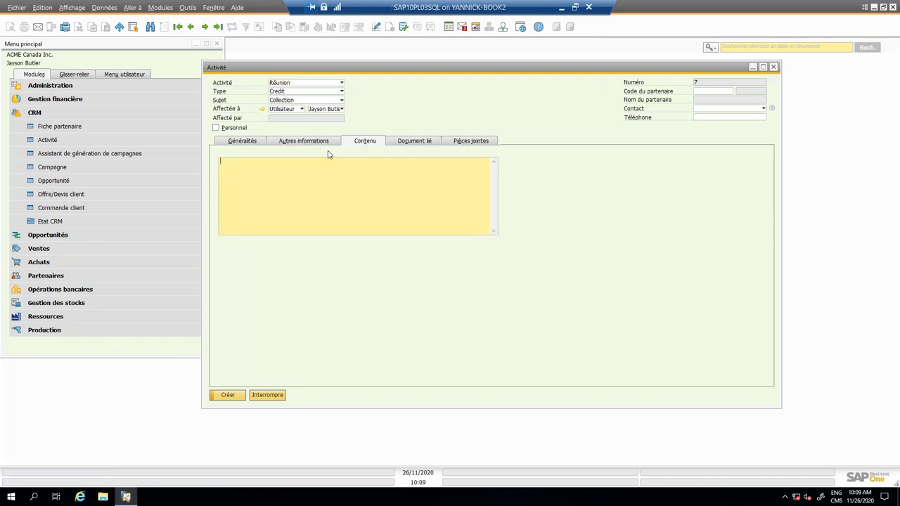
Link the meeting to an existing sales order, using Commandes clients as the document type
{"action": "left_click", "coordinate": [422, 142]}
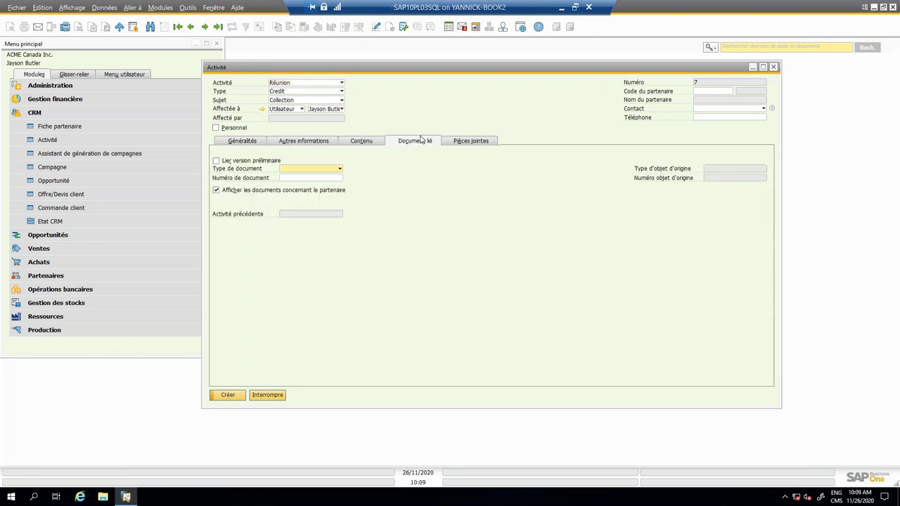
{"action": "left_click", "coordinate": [302, 171]}
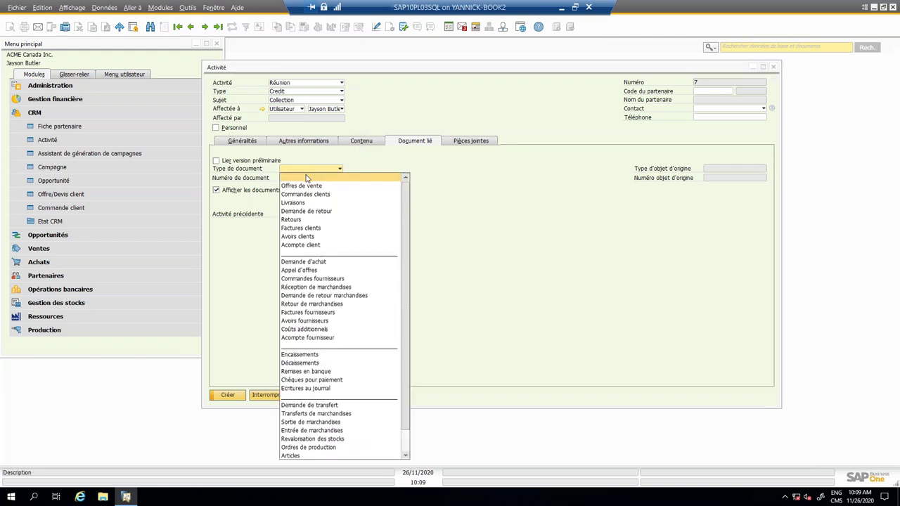
{"action": "left_click", "coordinate": [331, 197]}
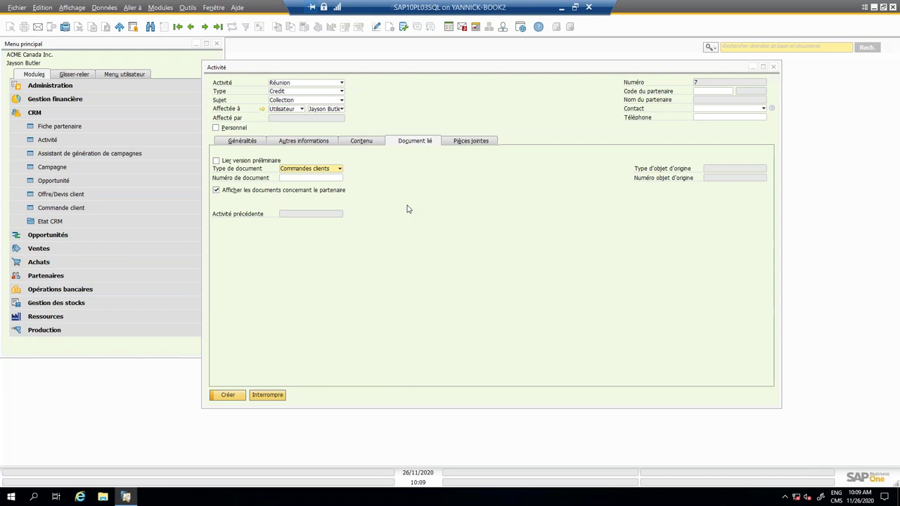
{"action": "left_click", "coordinate": [306, 179]}
{"action": "left_click", "coordinate": [341, 178]}
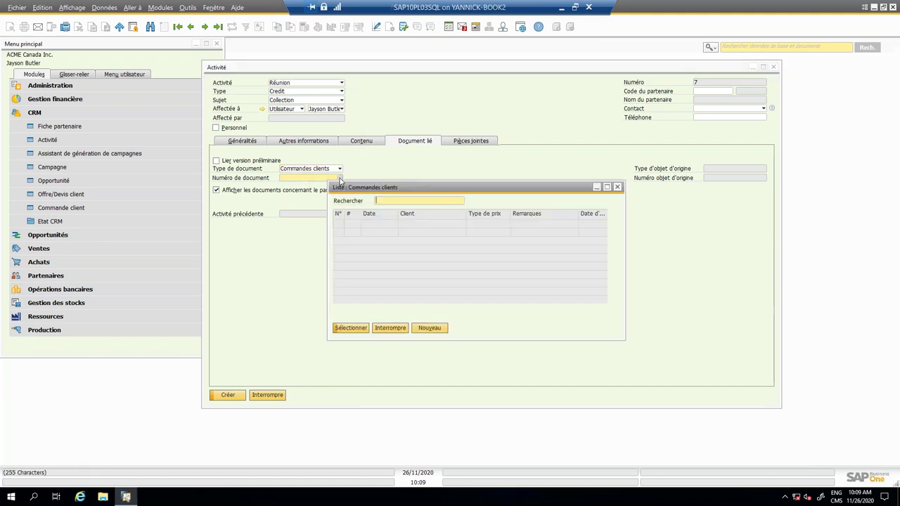
{"action": "left_click", "coordinate": [426, 251]}
{"action": "double_click", "coordinate": [425, 252]}
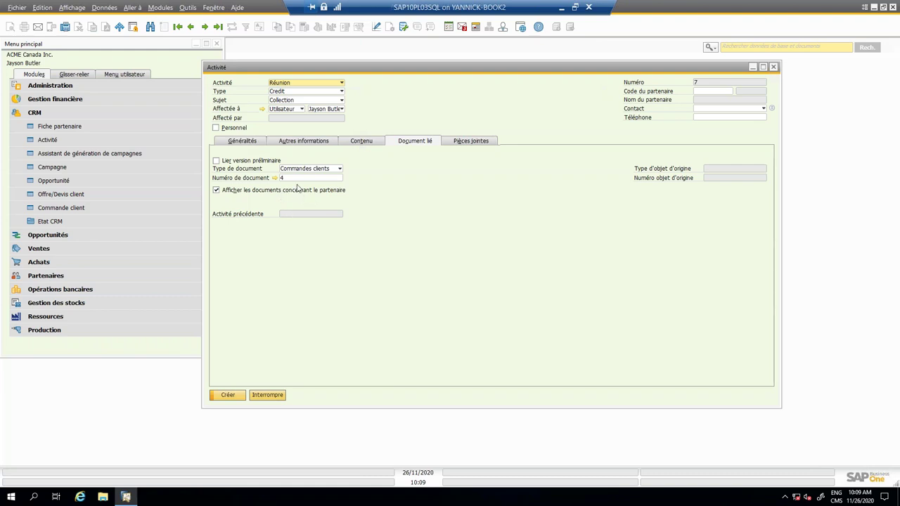
View the meeting's Pièces jointes section and assign MAXI-TEQ as its business partner
{"action": "left_click", "coordinate": [464, 143]}
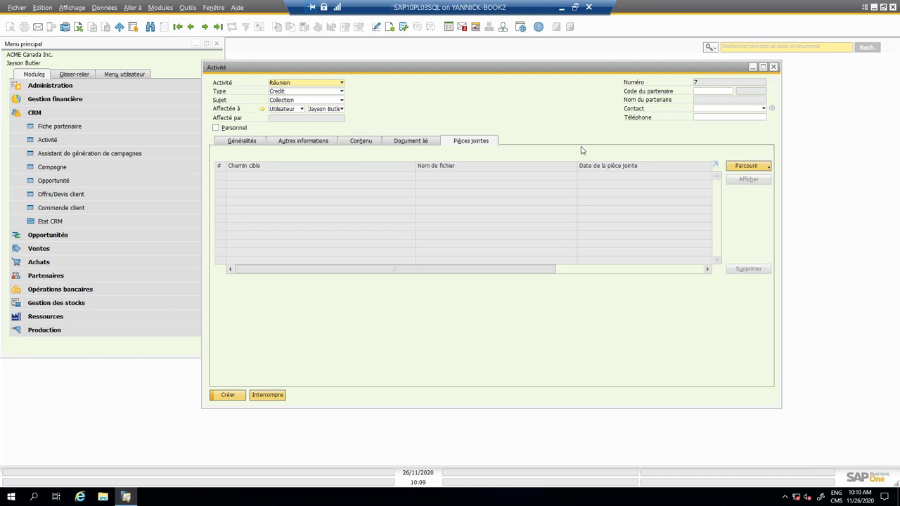
{"action": "left_click", "coordinate": [697, 91]}
{"action": "left_click", "coordinate": [732, 91]}
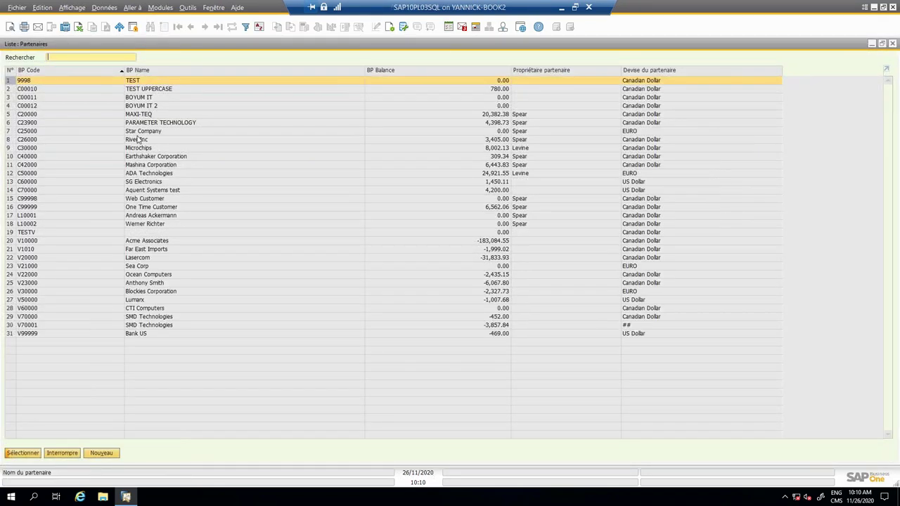
{"action": "double_click", "coordinate": [153, 114]}
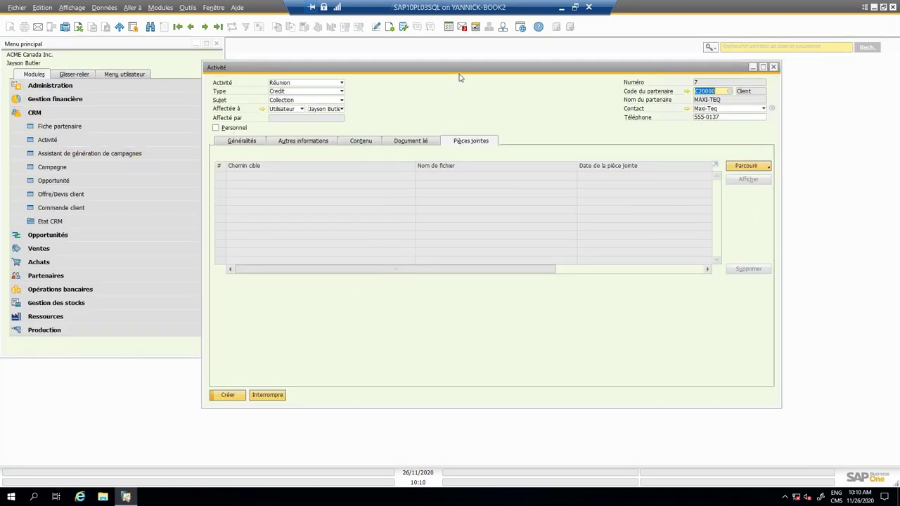
{"action": "left_click_drag", "start_coordinate": [460, 71], "coordinate": [504, 75]}
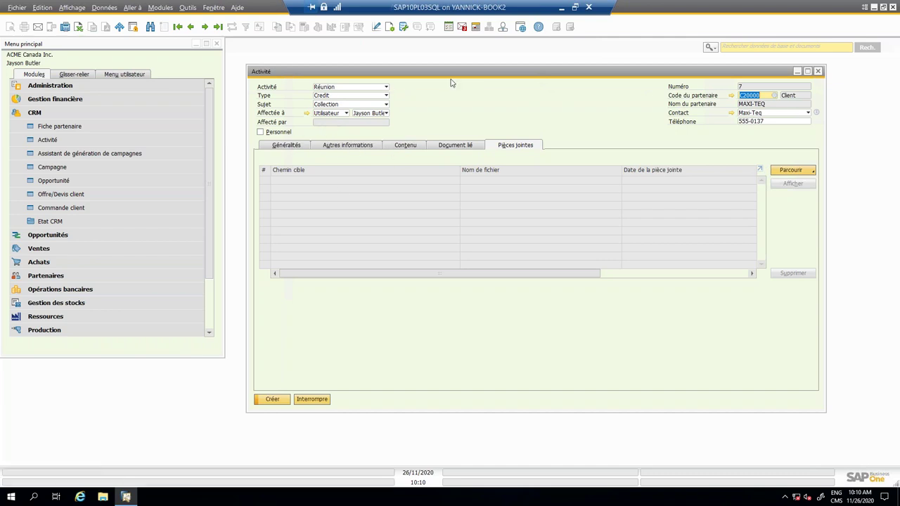
Create the meeting activity for MAXI-TEQ
{"action": "left_click_drag", "start_coordinate": [452, 75], "coordinate": [436, 56]}
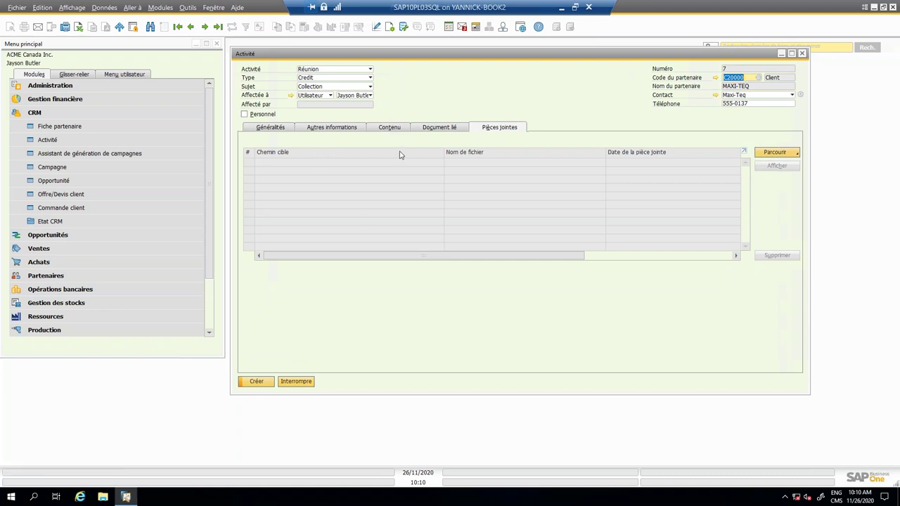
{"action": "left_click_drag", "start_coordinate": [415, 56], "coordinate": [415, 48]}
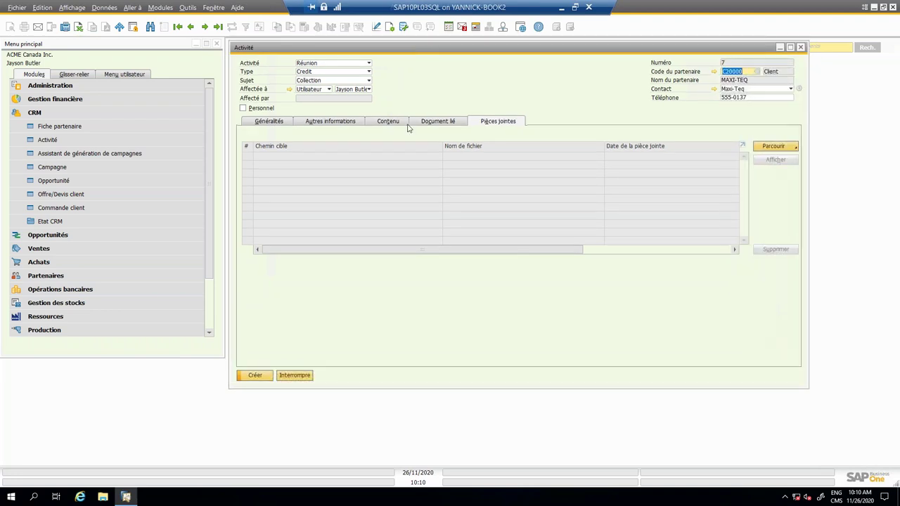
{"action": "left_click", "coordinate": [270, 377]}
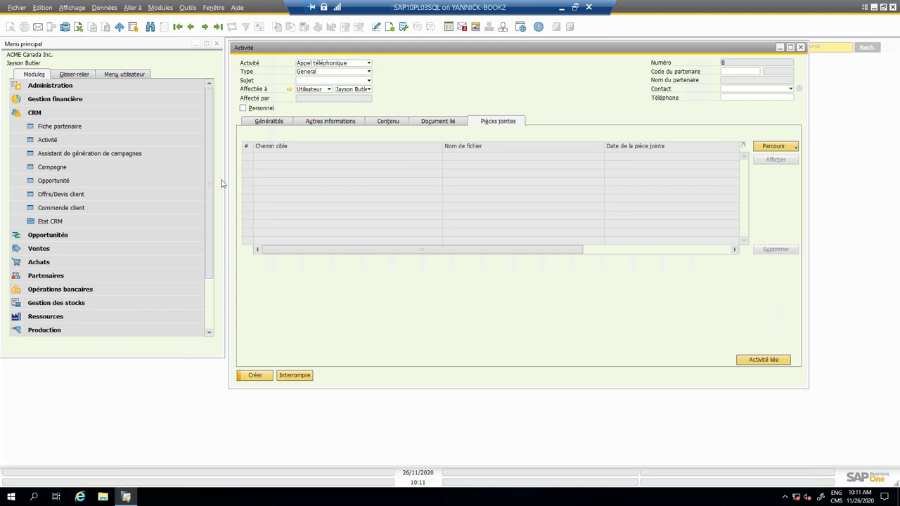
Narrow the main menu window and open the Fiche partenaire form from the Partenaires module
{"action": "left_click_drag", "start_coordinate": [225, 180], "coordinate": [196, 179]}
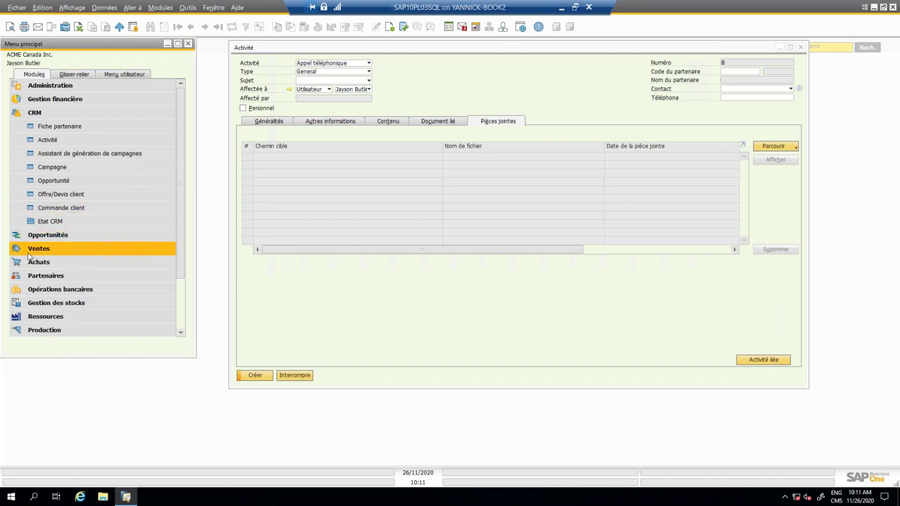
{"action": "left_click", "coordinate": [36, 278]}
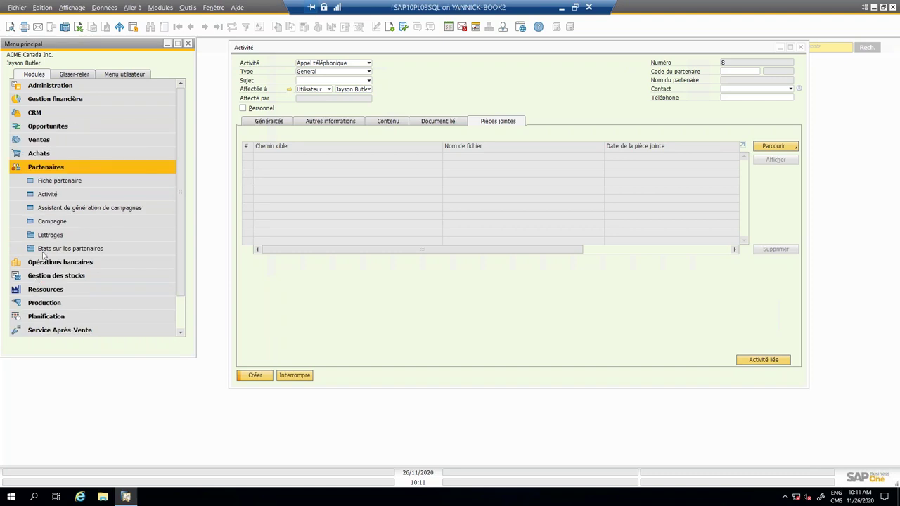
{"action": "left_click", "coordinate": [60, 181]}
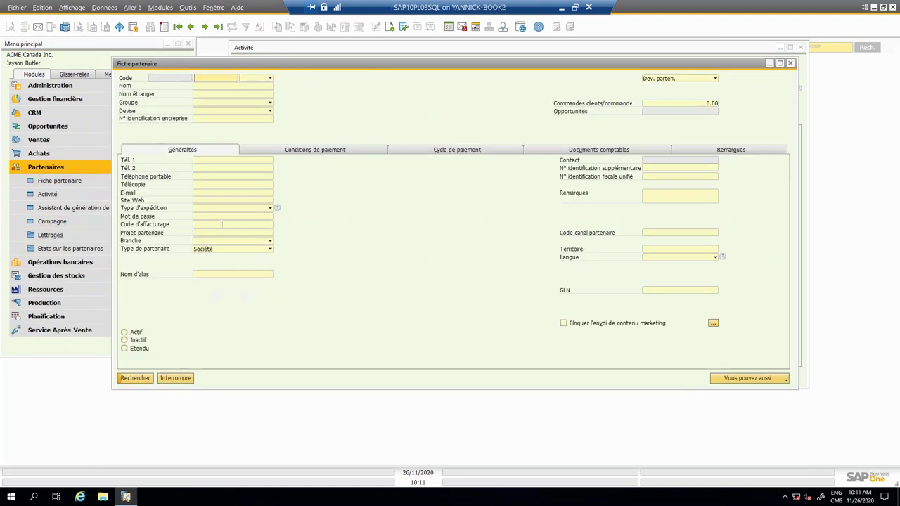
Find the MAXI-TEQ partner record by searching for maxi as the partner name
{"action": "left_click", "coordinate": [216, 80]}
{"action": "type", "text": "maxi"}
{"action": "key", "text": "BackSpace"}
{"action": "key", "text": "BackSpace"}
{"action": "key", "text": "BackSpace"}
{"action": "left_click", "coordinate": [197, 94]}
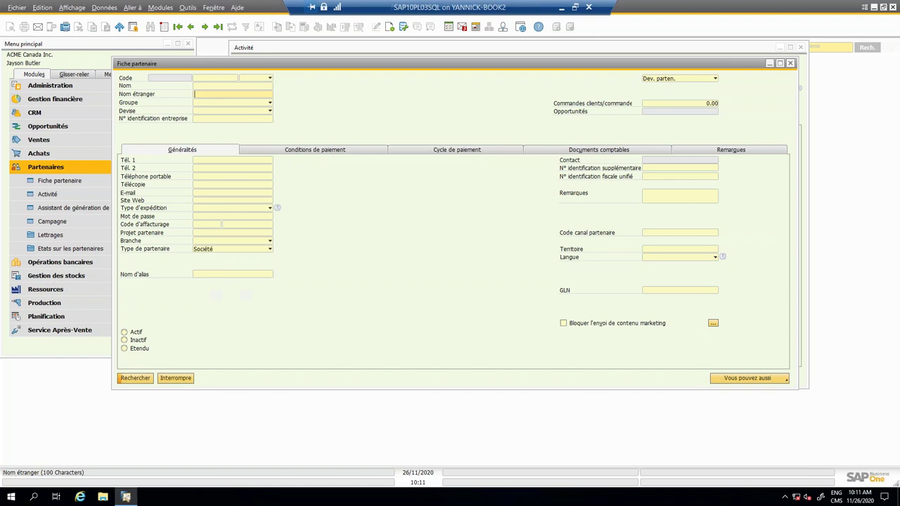
{"action": "left_click", "coordinate": [249, 85]}
{"action": "type", "text": "maxi"}
{"action": "key", "text": "Return"}
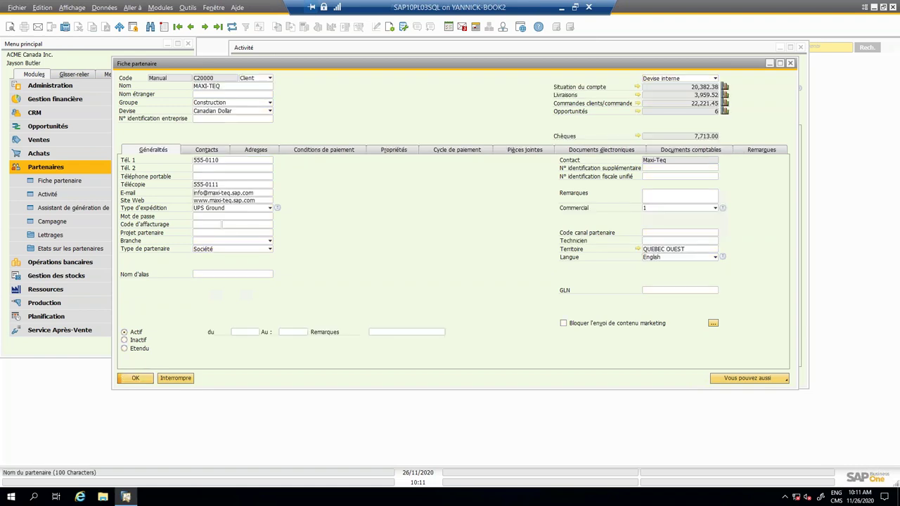
List the activities linked to MAXI-TEQ and review the Credit meeting dated 26/11/2020
{"action": "left_click", "coordinate": [771, 380]}
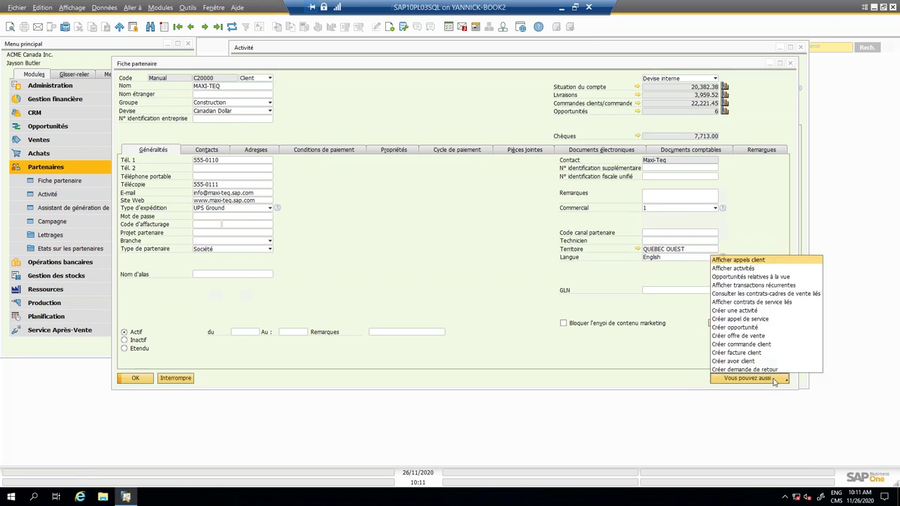
{"action": "left_click", "coordinate": [759, 269]}
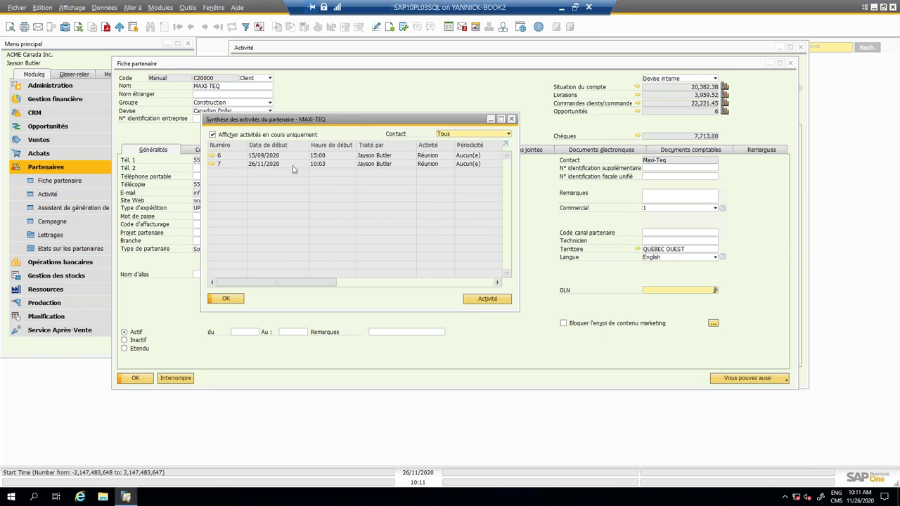
{"action": "left_click", "coordinate": [214, 164]}
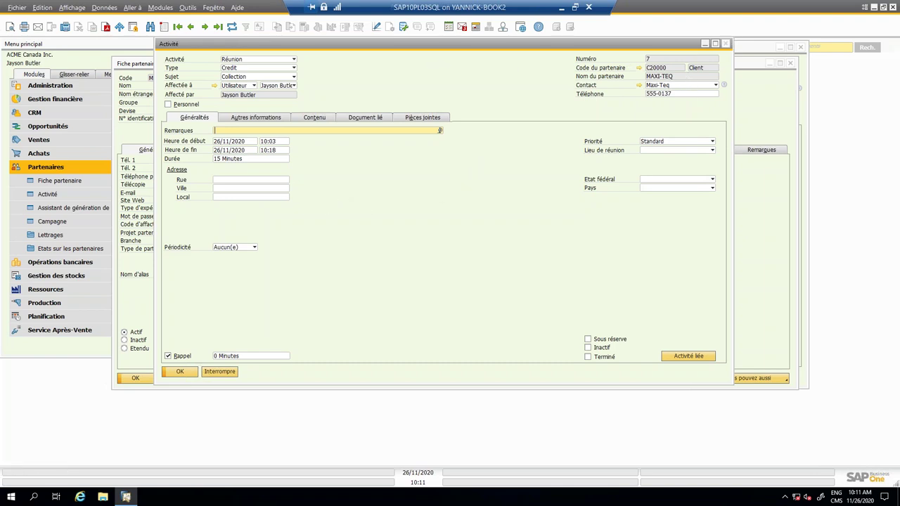
{"action": "left_click", "coordinate": [726, 43]}
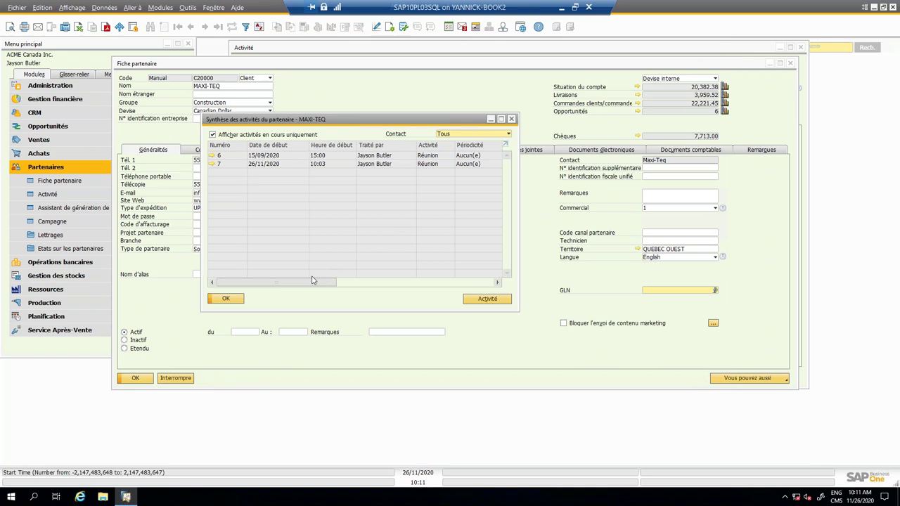
Examine the column display options of the partner's activity summary, leaving them as they are, and close the summary
{"action": "left_click", "coordinate": [393, 35]}
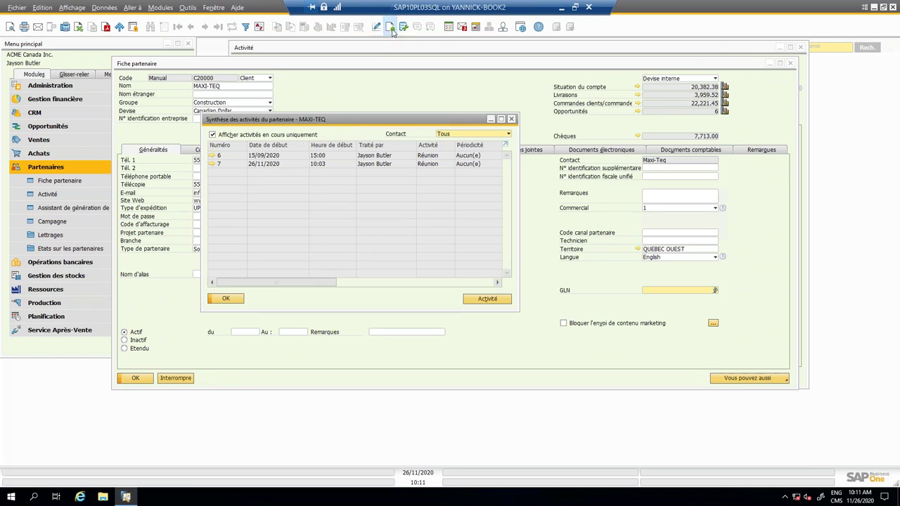
{"action": "scroll", "coordinate": [613, 186], "scroll_direction": "down", "scroll_amount": 3}
{"action": "scroll", "coordinate": [498, 197], "scroll_direction": "up", "scroll_amount": 3}
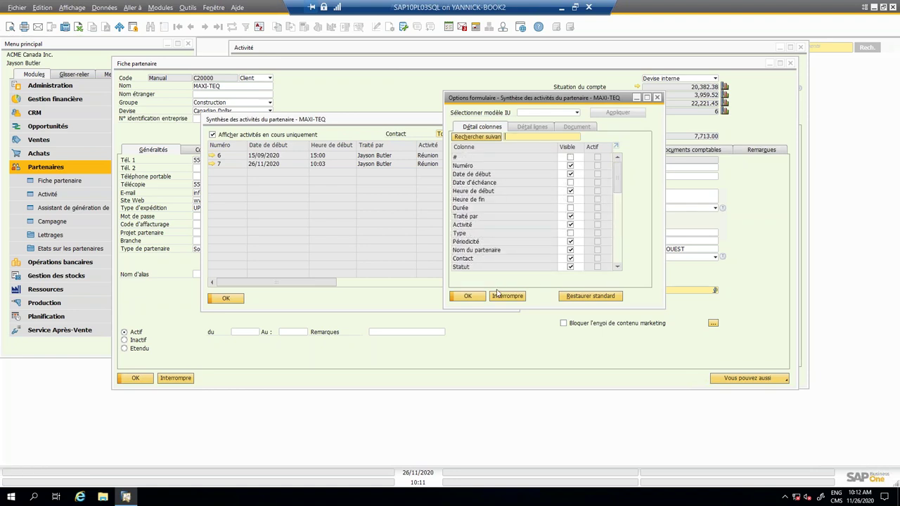
{"action": "left_click", "coordinate": [657, 98]}
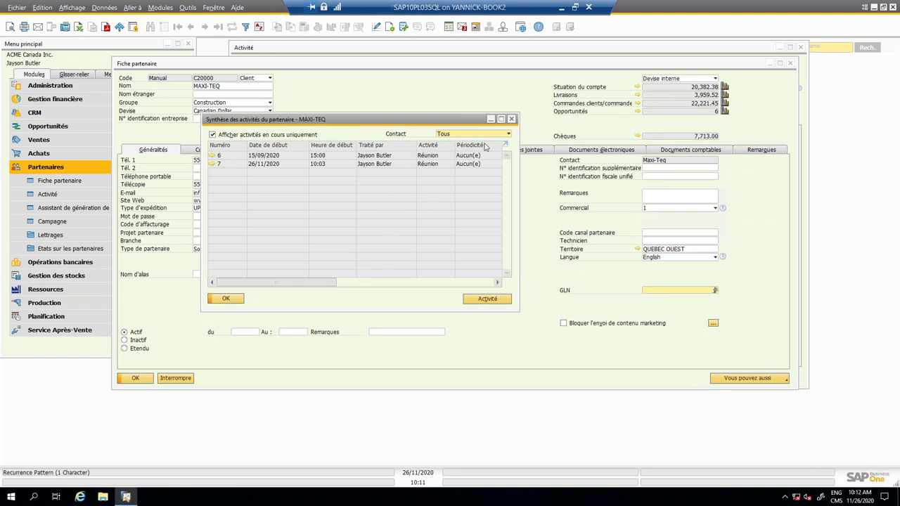
{"action": "left_click", "coordinate": [512, 120]}
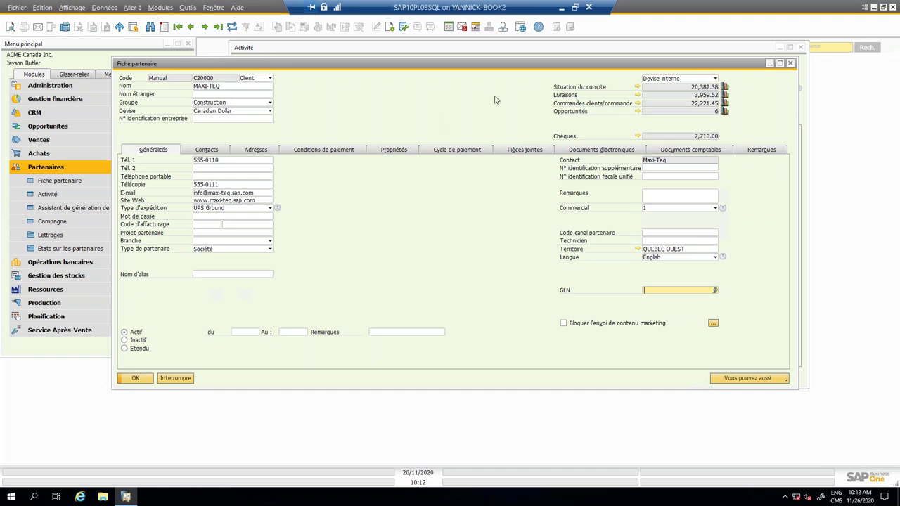
List MAXI-TEQ's activities again and open the meeting dated 15/09/2020
{"action": "left_click", "coordinate": [772, 381]}
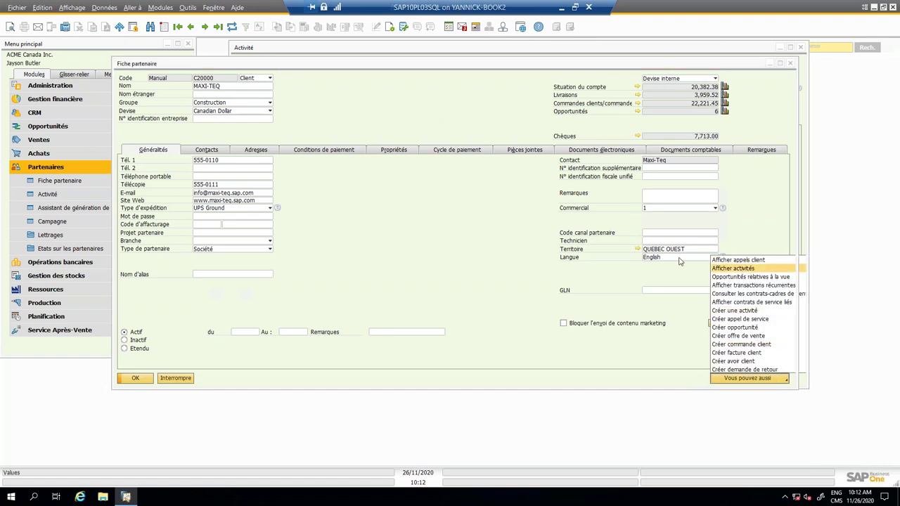
{"action": "left_click", "coordinate": [747, 271]}
{"action": "left_click", "coordinate": [215, 157]}
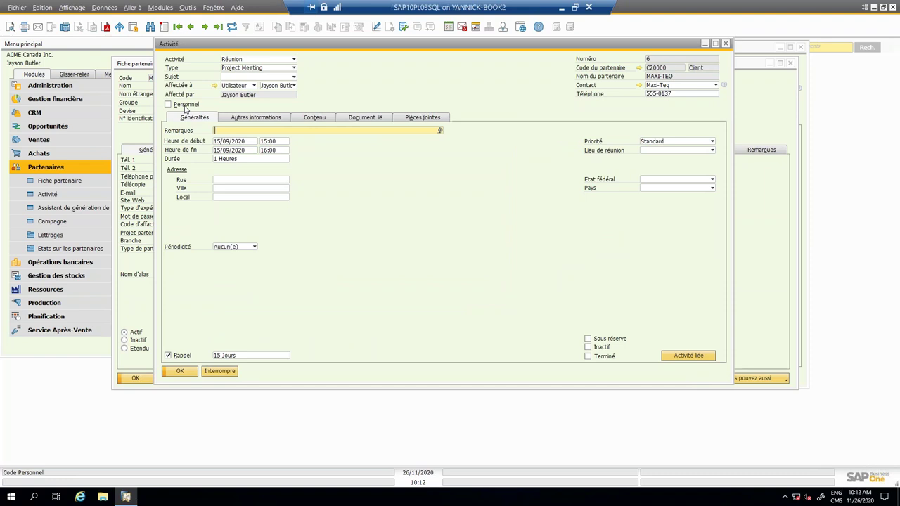
Try changing the 15/09/2020 meeting to Appel téléphonique and check its Autres informations and Généralités sections
{"action": "left_click", "coordinate": [244, 62]}
{"action": "left_click", "coordinate": [244, 61]}
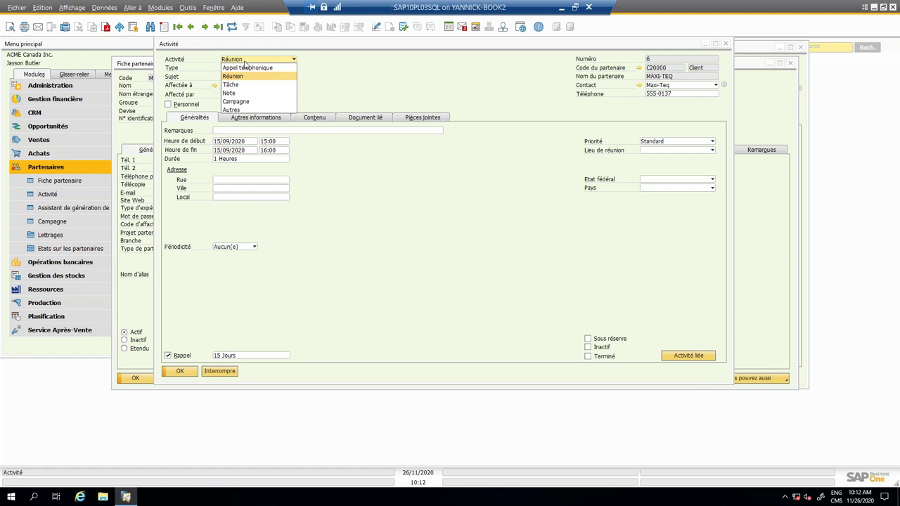
{"action": "left_click", "coordinate": [251, 69]}
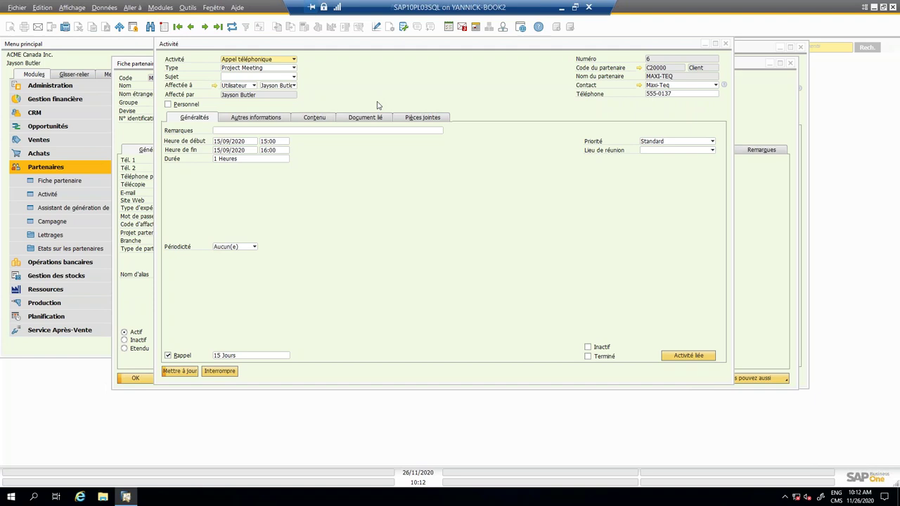
{"action": "left_click", "coordinate": [267, 121]}
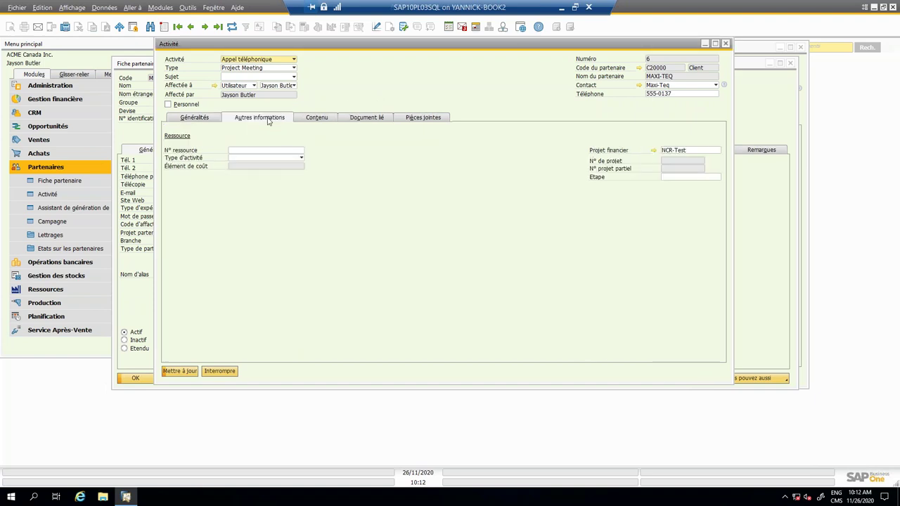
{"action": "left_click", "coordinate": [199, 120]}
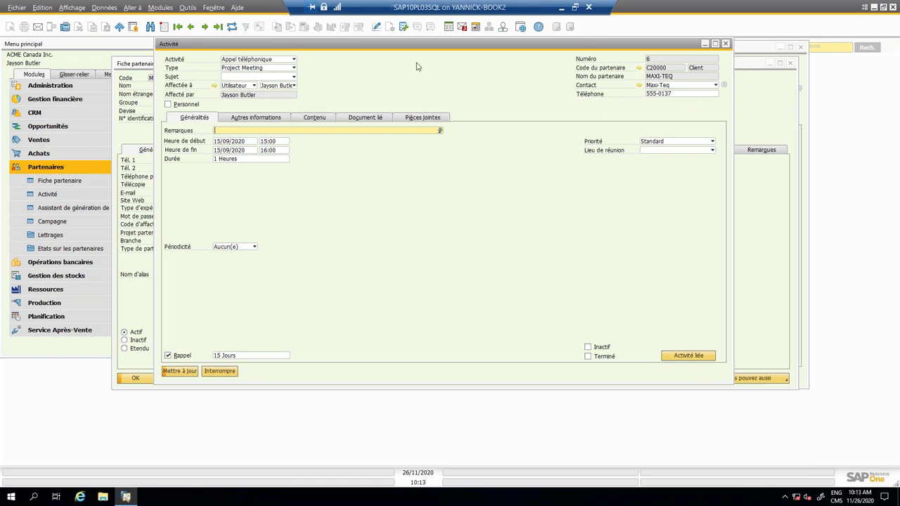
{"action": "left_click_drag", "start_coordinate": [412, 46], "coordinate": [419, 74]}
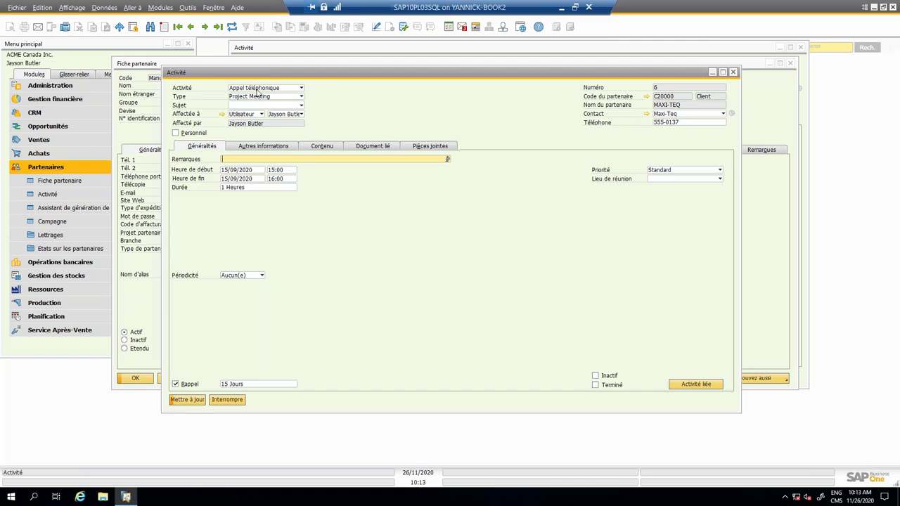
Discard the unsaved changes, start a new activity as a Tâche, and check the available types while keeping General
{"action": "left_click", "coordinate": [163, 27]}
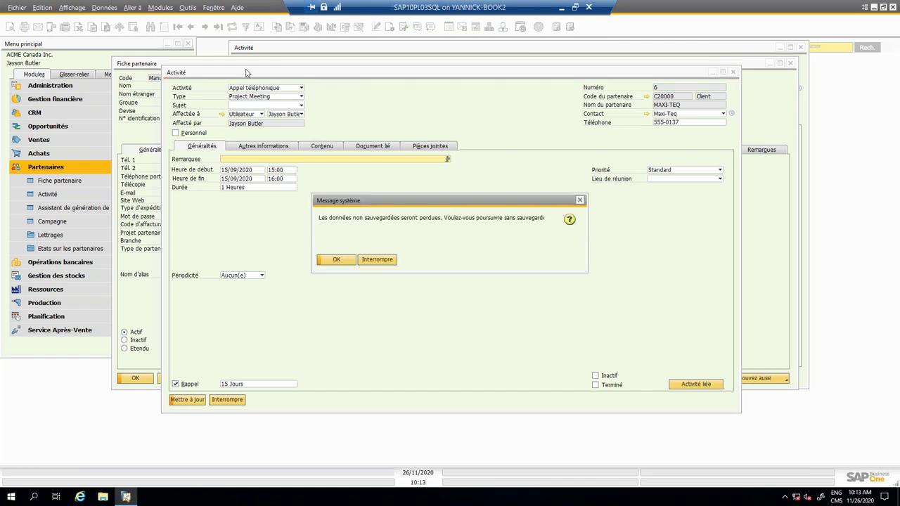
{"action": "left_click", "coordinate": [342, 259]}
{"action": "left_click", "coordinate": [285, 91]}
{"action": "left_click", "coordinate": [318, 101]}
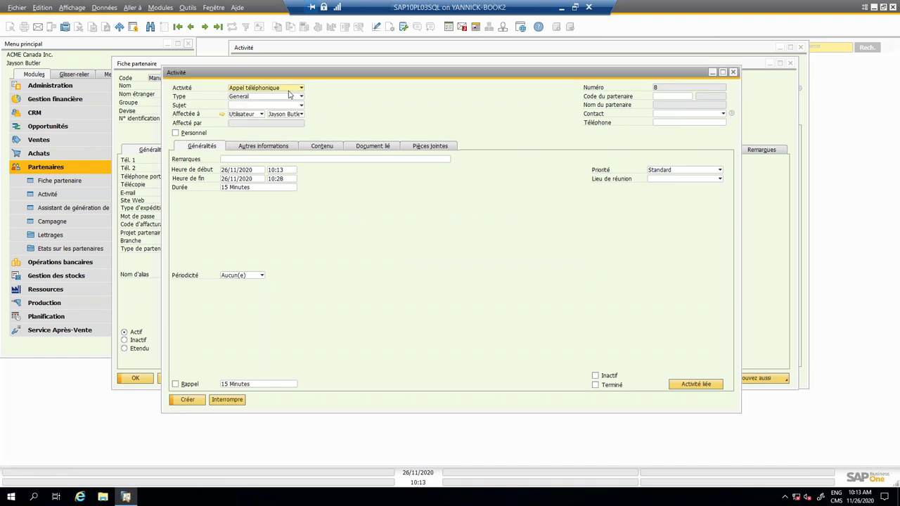
{"action": "left_click", "coordinate": [288, 90]}
{"action": "left_click", "coordinate": [267, 113]}
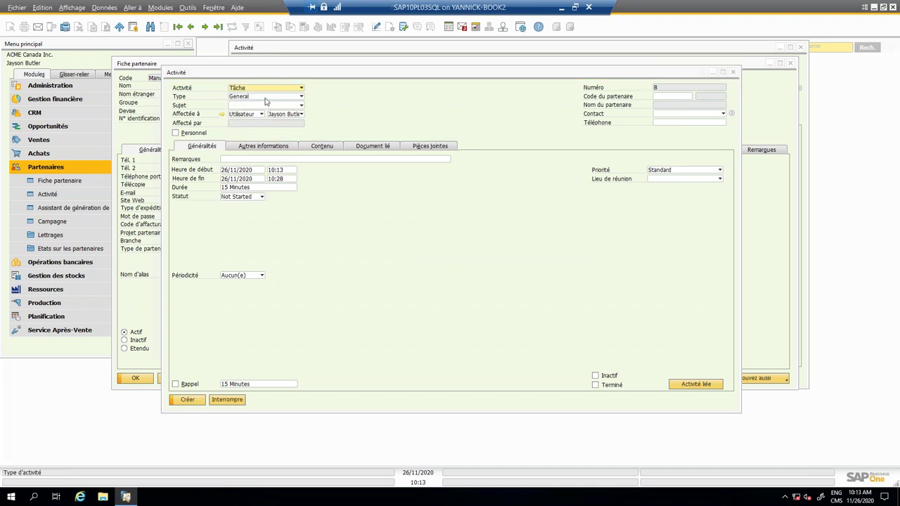
{"action": "left_click", "coordinate": [266, 101]}
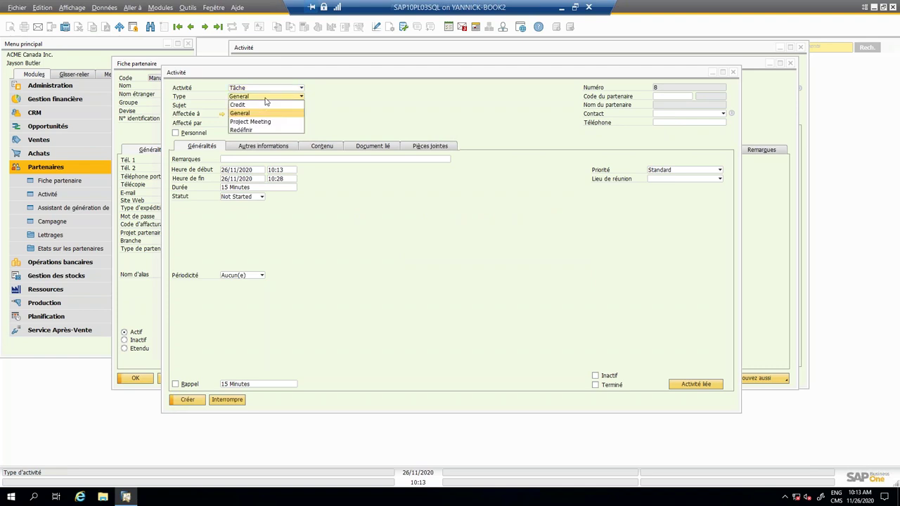
{"action": "left_click", "coordinate": [366, 116]}
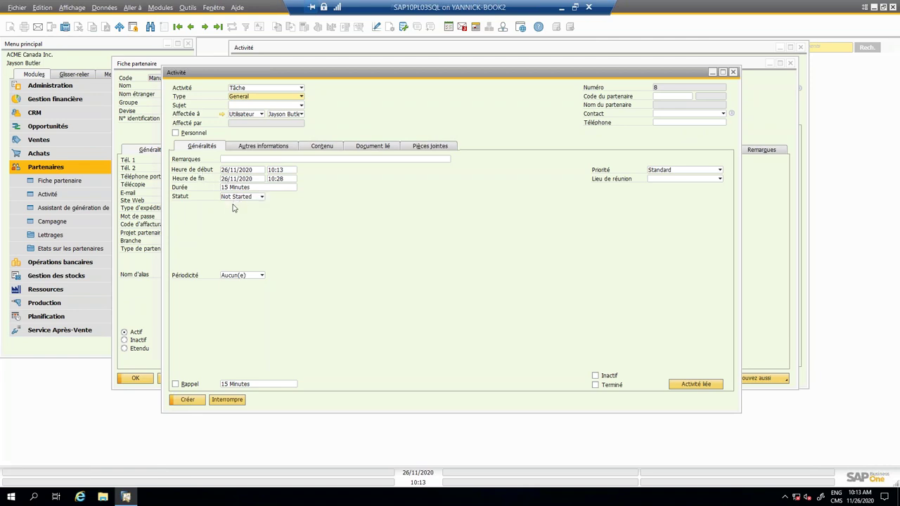
Enable the task's reminder with a lead time of 1 SEMA and create the task
{"action": "left_click", "coordinate": [184, 387]}
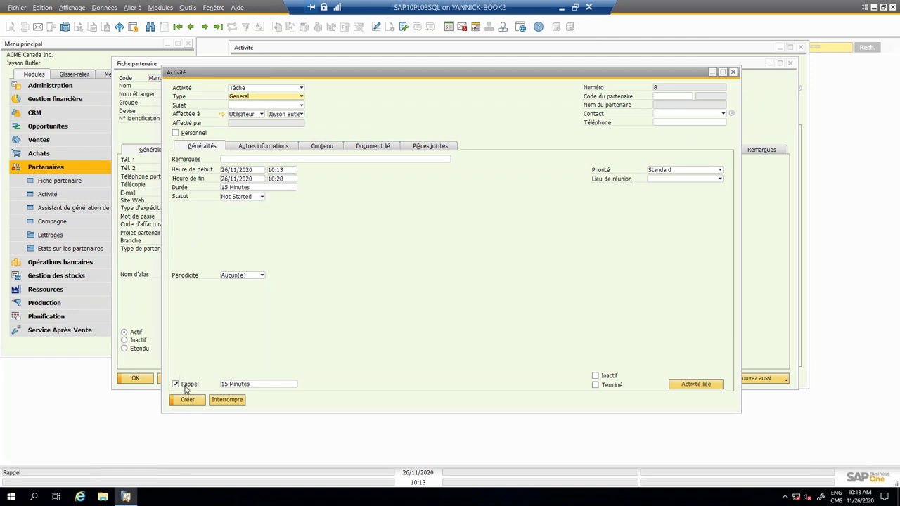
{"action": "left_click", "coordinate": [247, 385]}
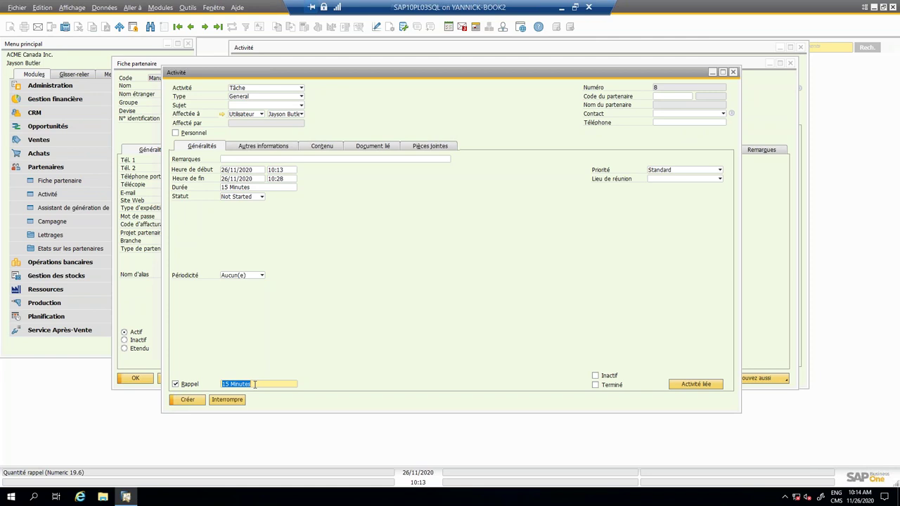
{"action": "type", "text": "1 SEMA"}
{"action": "key", "text": "Return"}
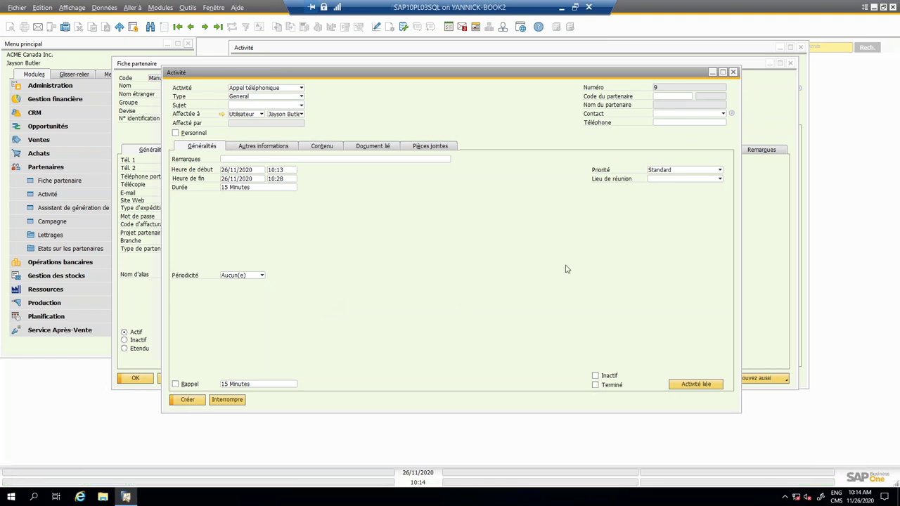
View the Priorité choices for a new activity, then close the activity form and MAXI-TEQ's activity summary
{"action": "left_click", "coordinate": [720, 170]}
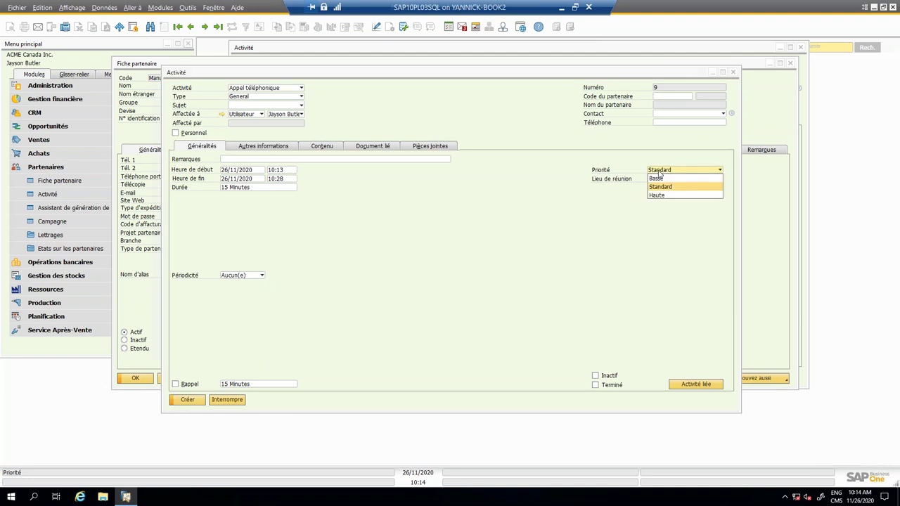
{"action": "left_click", "coordinate": [733, 74]}
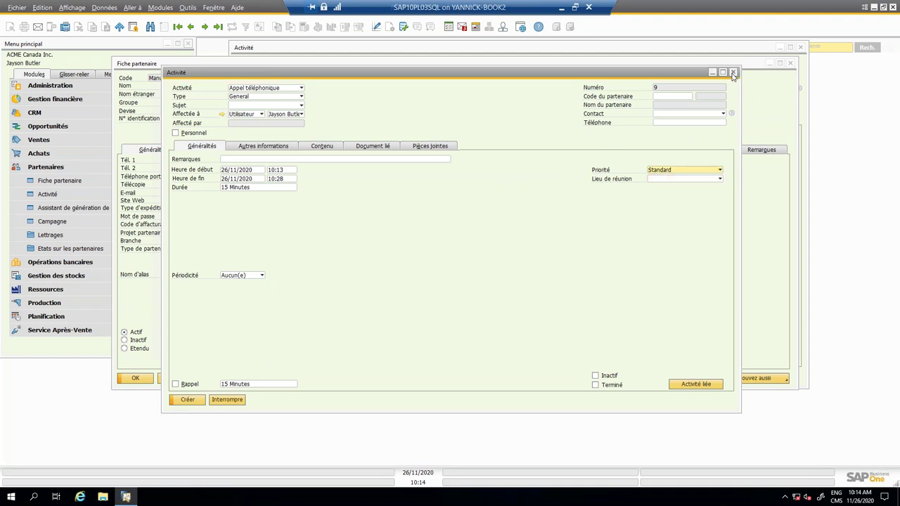
{"action": "left_click", "coordinate": [733, 74]}
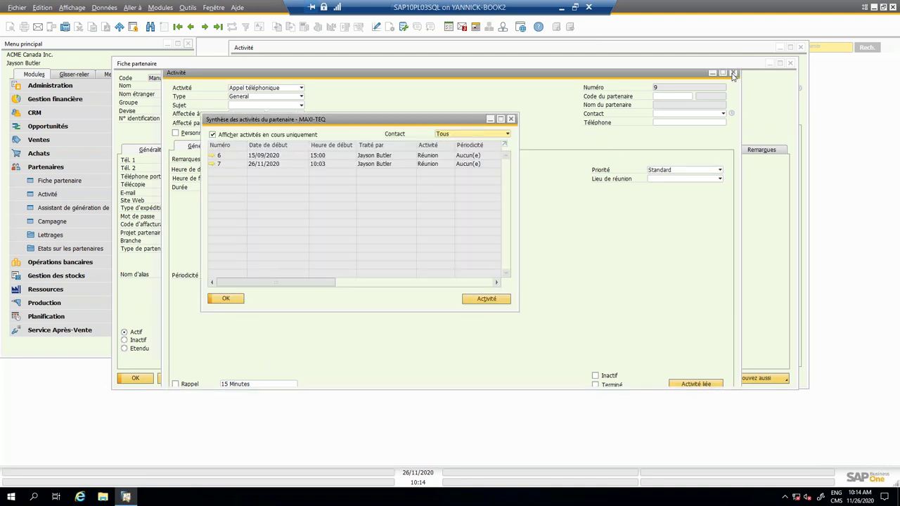
{"action": "left_click", "coordinate": [510, 120]}
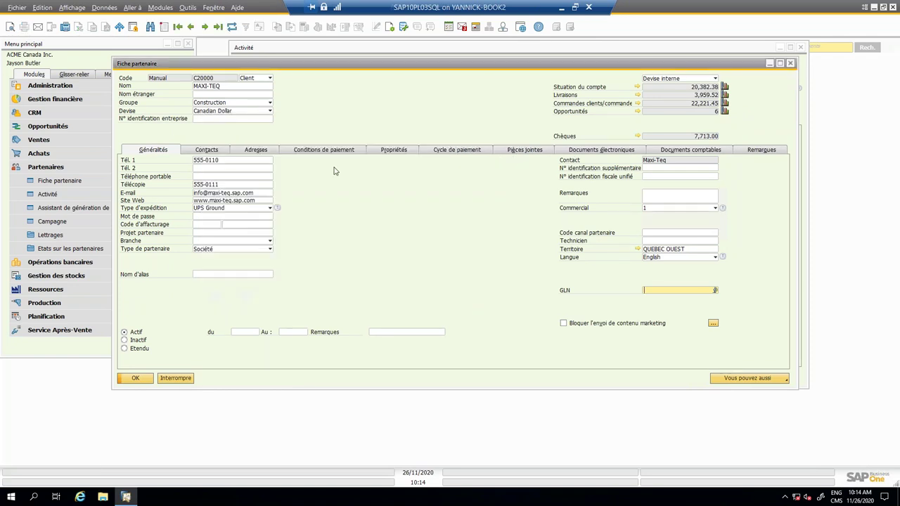
Open the sales orders (Commande client), go to the most recent order, and display its associated activities
{"action": "left_click", "coordinate": [46, 139]}
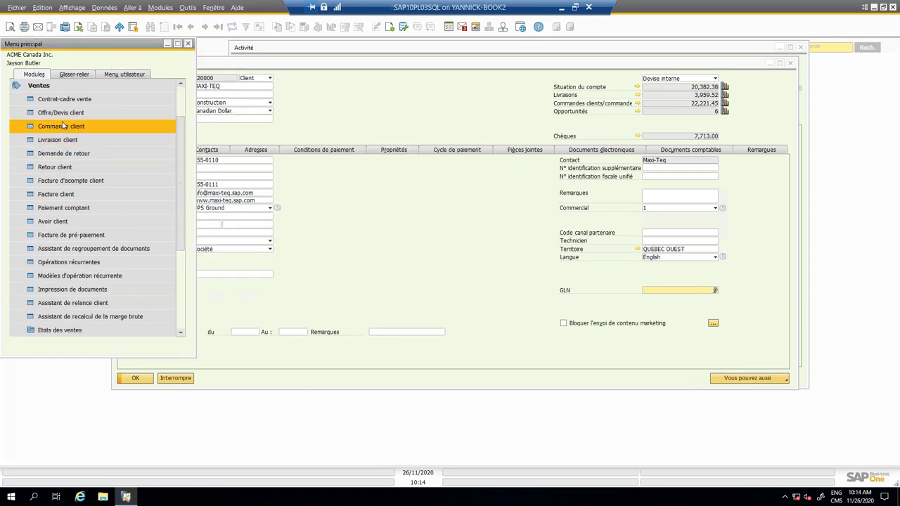
{"action": "left_click", "coordinate": [67, 127]}
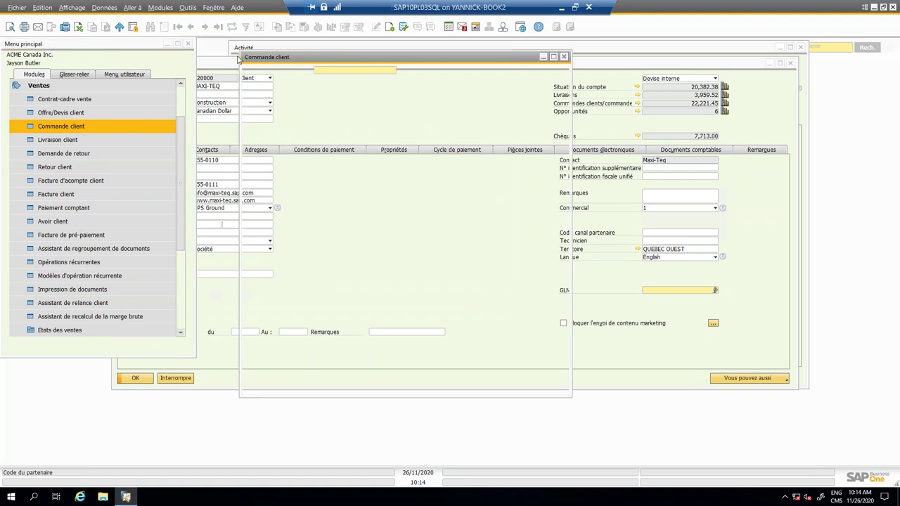
{"action": "left_click", "coordinate": [190, 26]}
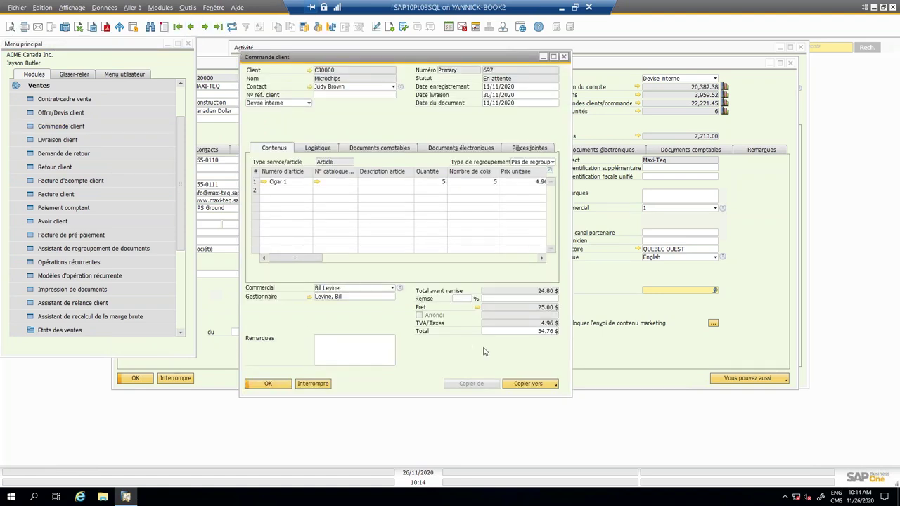
{"action": "right_click", "coordinate": [484, 351]}
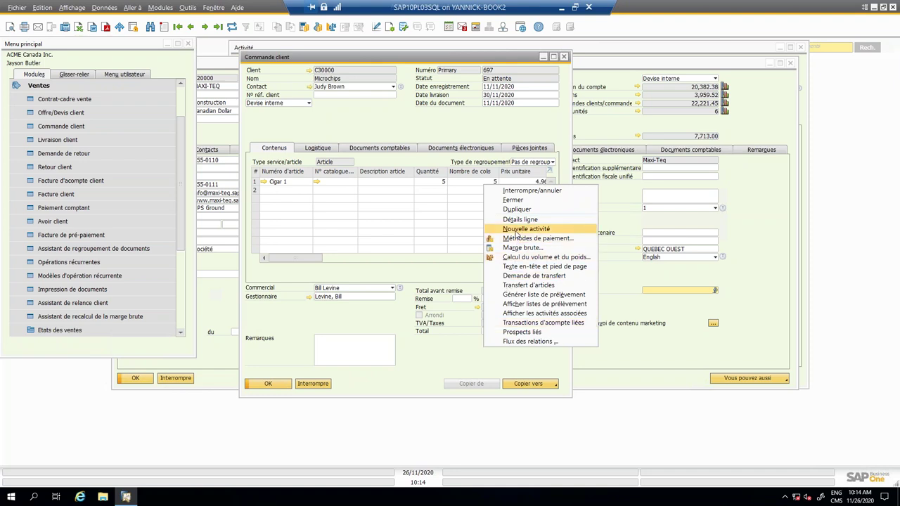
{"action": "left_click", "coordinate": [560, 314]}
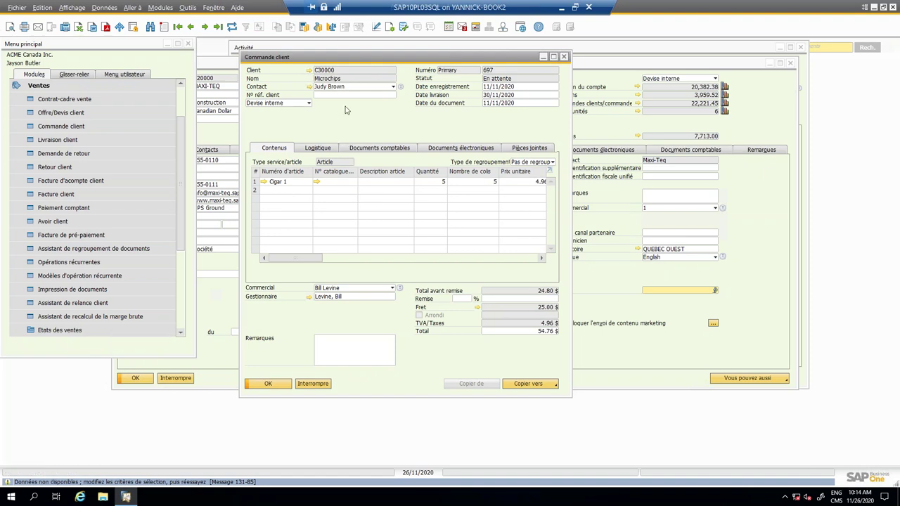
Find the Earthshaker Corporation sales order by its order number and display its associated activities
{"action": "key", "text": "ctrl+f"}
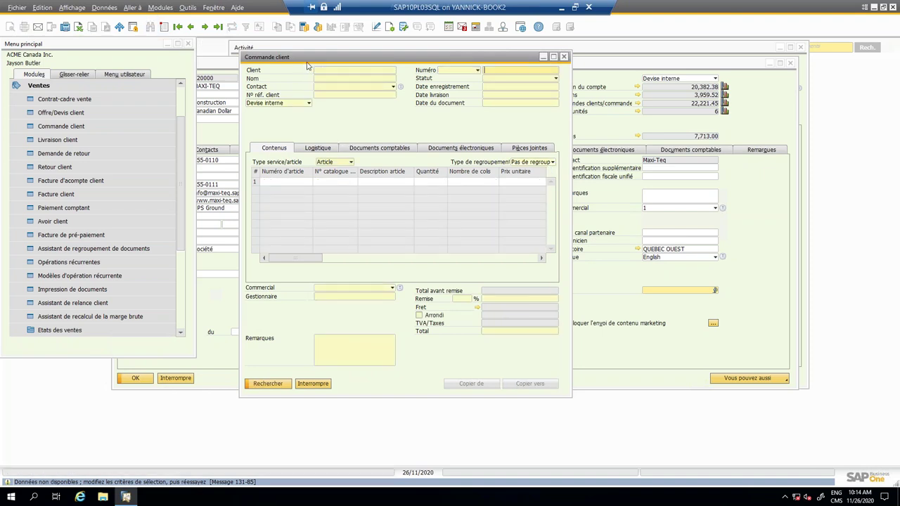
{"action": "type", "text": "7"}
{"action": "key", "text": "Return"}
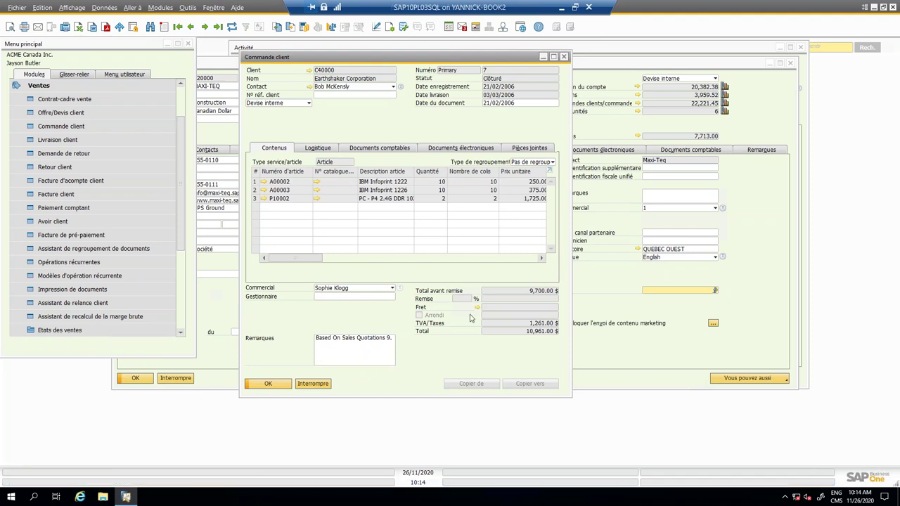
{"action": "right_click", "coordinate": [510, 370]}
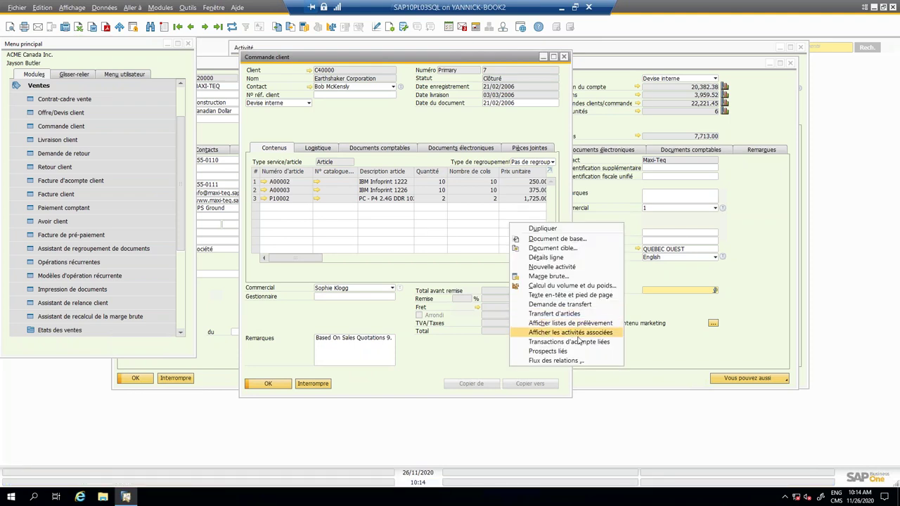
{"action": "left_click", "coordinate": [570, 332]}
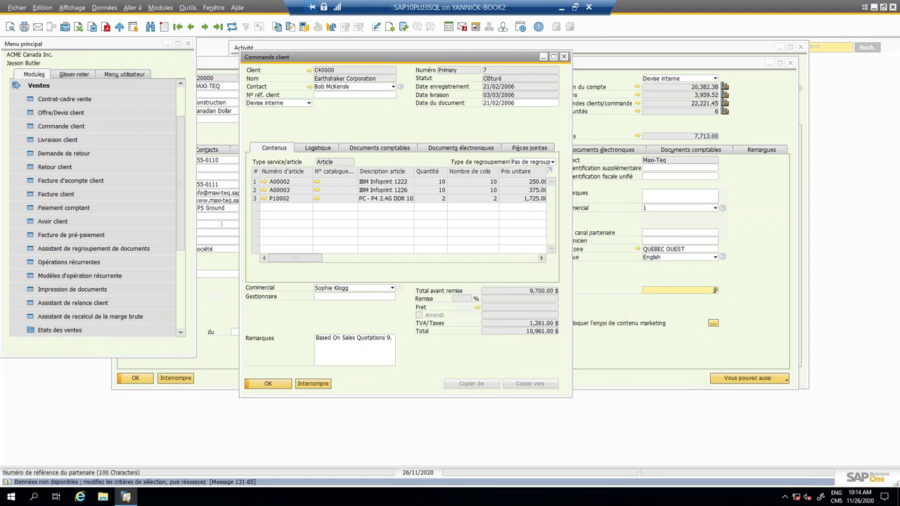
Go back three records to the Parameter Technology sales order, view its associated activities, and close the activity summary
{"action": "left_click", "coordinate": [191, 26]}
{"action": "left_click", "coordinate": [191, 26]}
{"action": "left_click", "coordinate": [191, 26]}
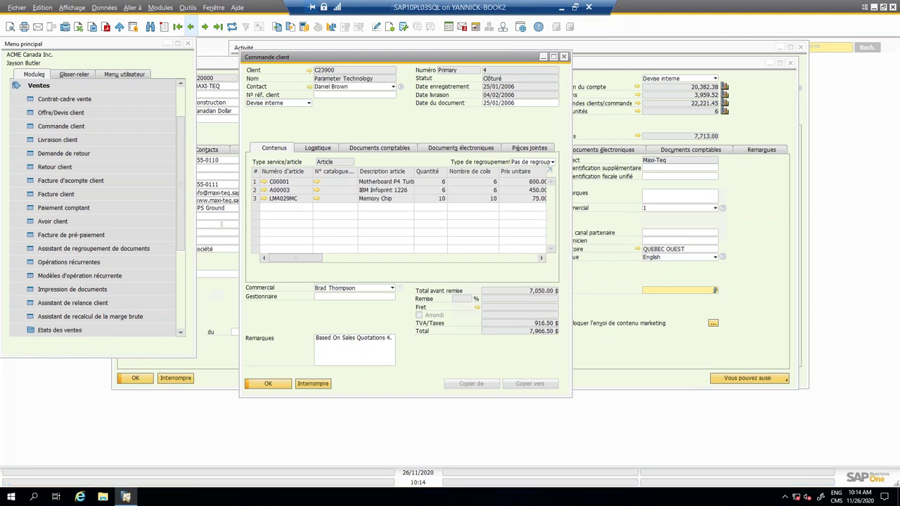
{"action": "right_click", "coordinate": [444, 363]}
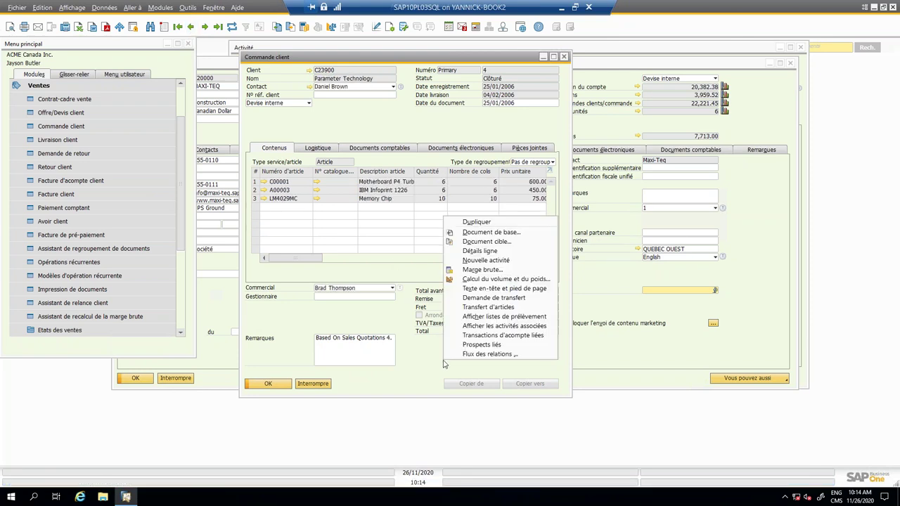
{"action": "left_click", "coordinate": [489, 326]}
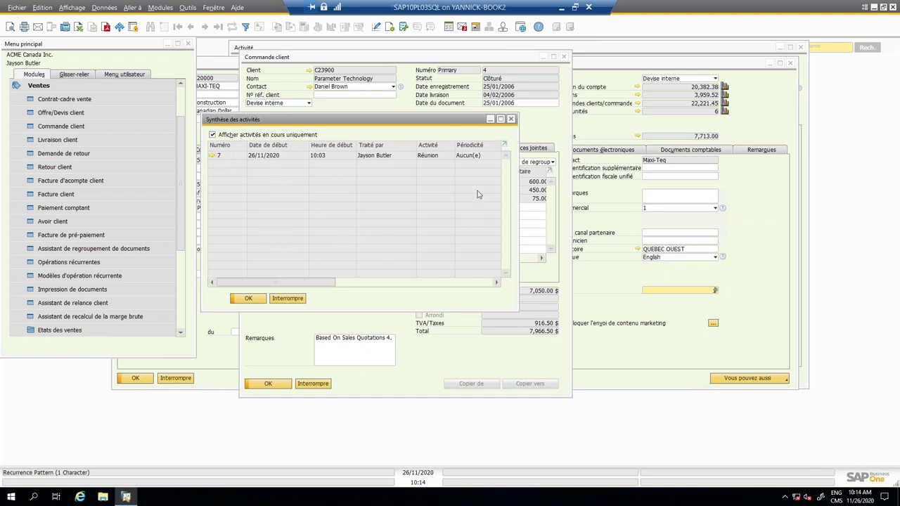
{"action": "left_click", "coordinate": [510, 120]}
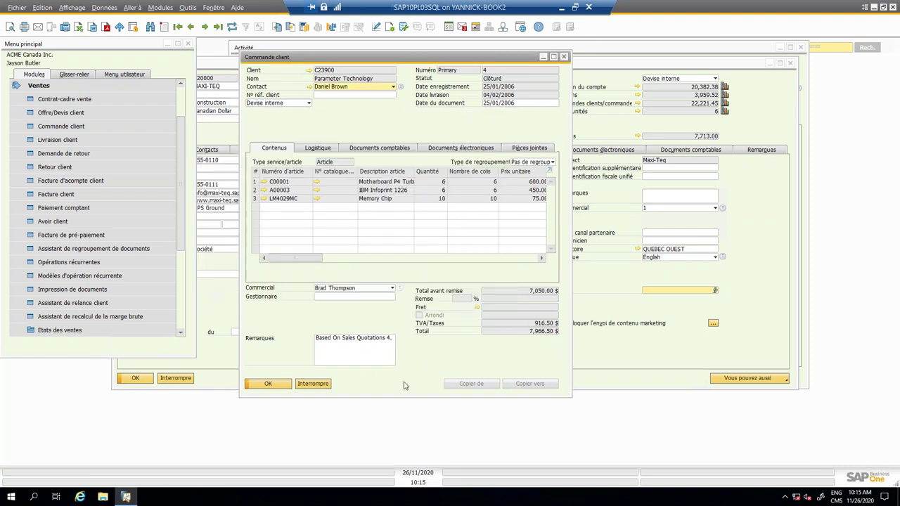
Open a new activity form from the Parameter Technology order, then close it without creating it and close the order
{"action": "right_click", "coordinate": [460, 361]}
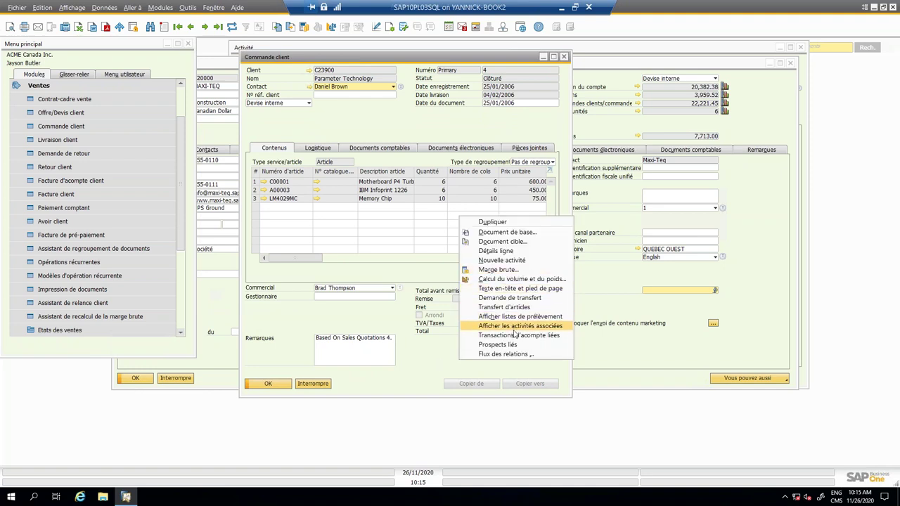
{"action": "left_click", "coordinate": [521, 261]}
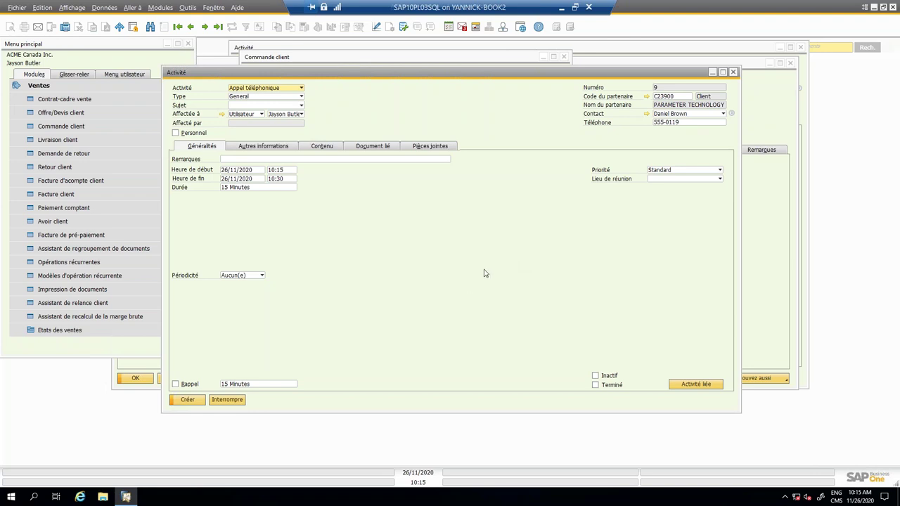
{"action": "left_click", "coordinate": [734, 73]}
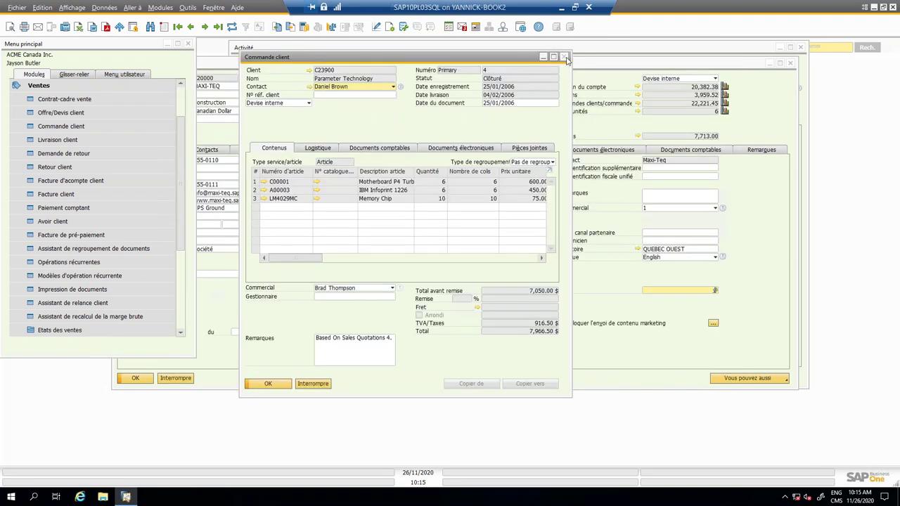
{"action": "left_click", "coordinate": [564, 57]}
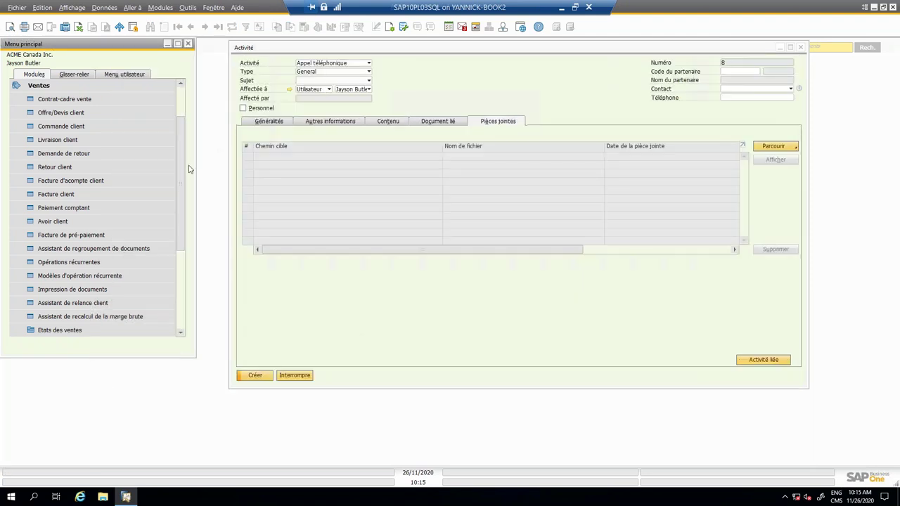
Close the remaining activity form and start the CRM campaign generation wizard (Assistant de génération de campagnes)
{"action": "scroll", "coordinate": [181, 173], "scroll_direction": "up", "scroll_amount": 2}
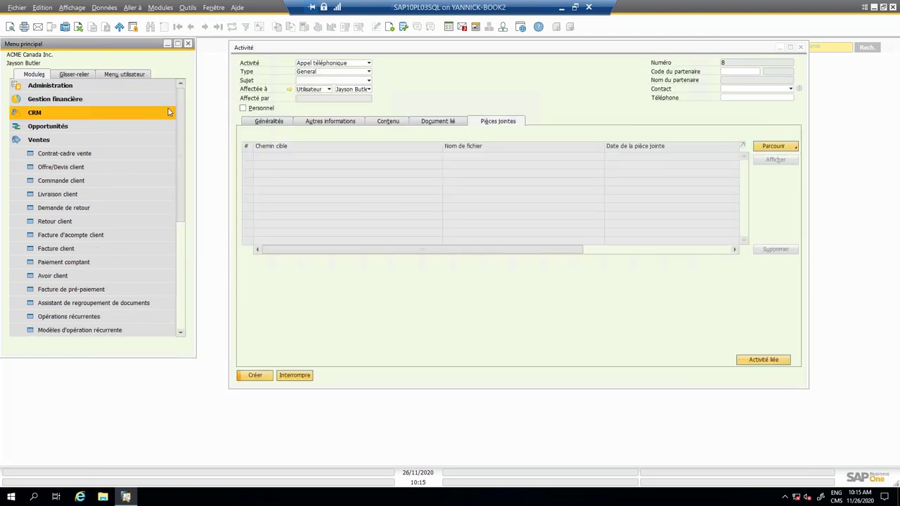
{"action": "left_click", "coordinate": [14, 139]}
{"action": "left_click", "coordinate": [20, 114]}
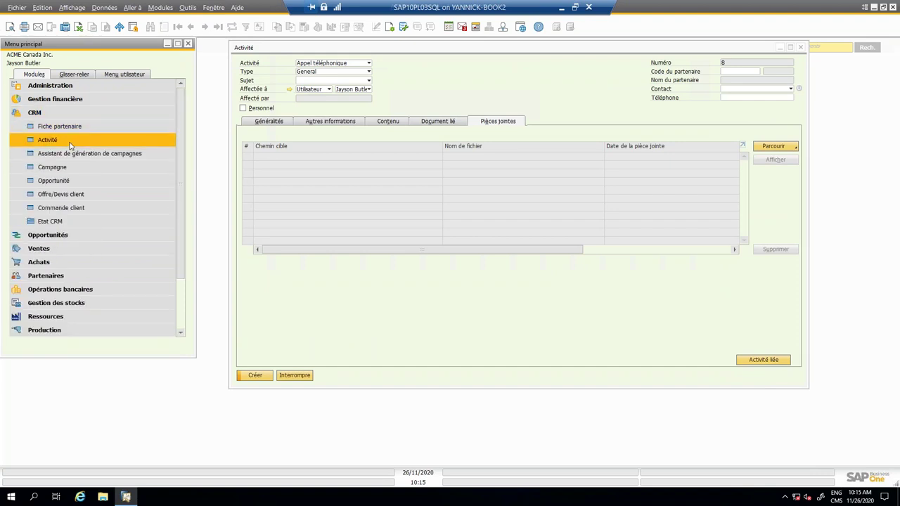
{"action": "left_click", "coordinate": [717, 69]}
{"action": "key", "text": "Escape"}
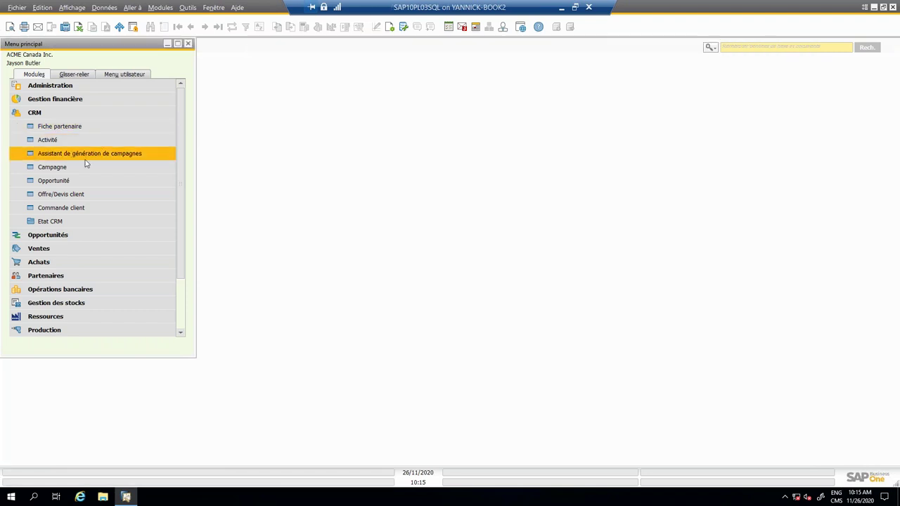
{"action": "left_click", "coordinate": [85, 158]}
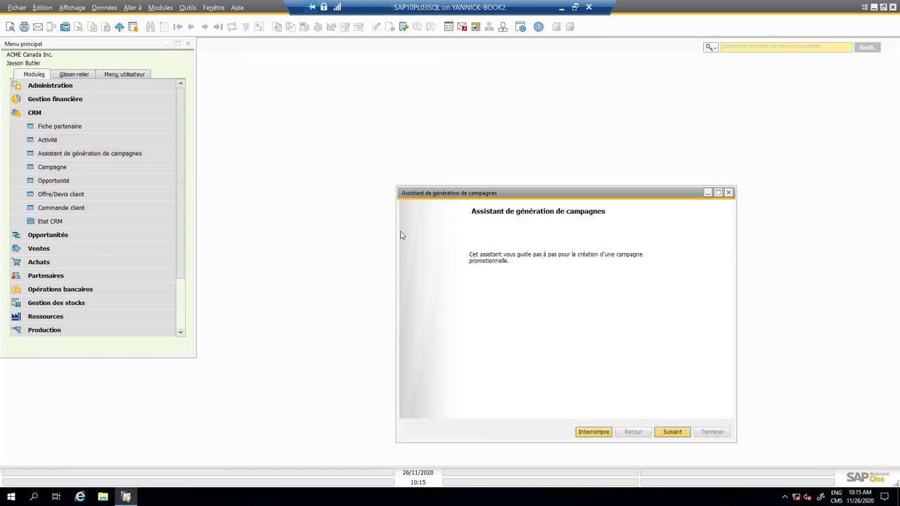
{"action": "left_click_drag", "start_coordinate": [552, 196], "coordinate": [457, 131]}
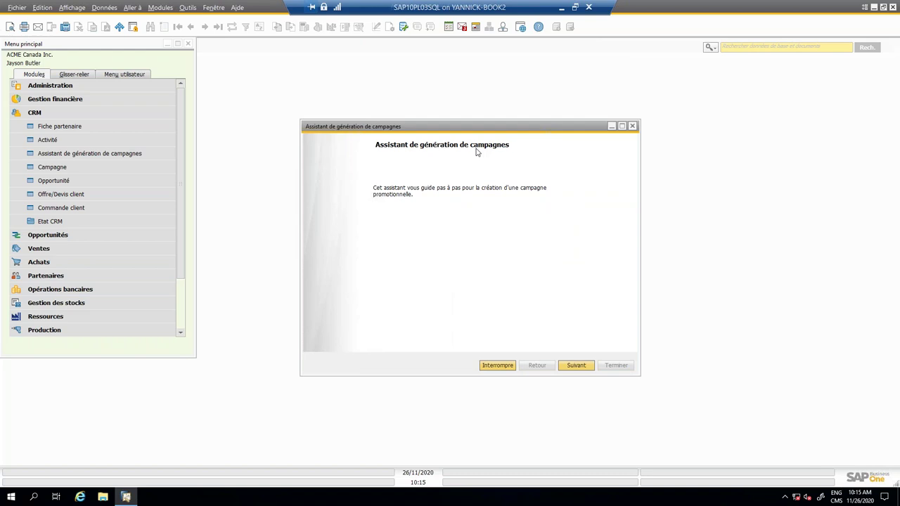
Choose to create a new campaign named test and continue to the campaign details
{"action": "left_click", "coordinate": [577, 366]}
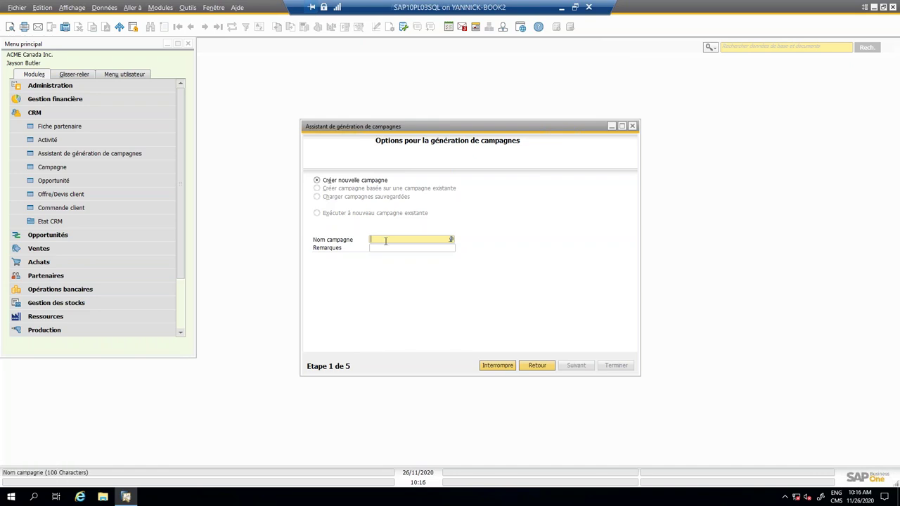
{"action": "type", "text": "test"}
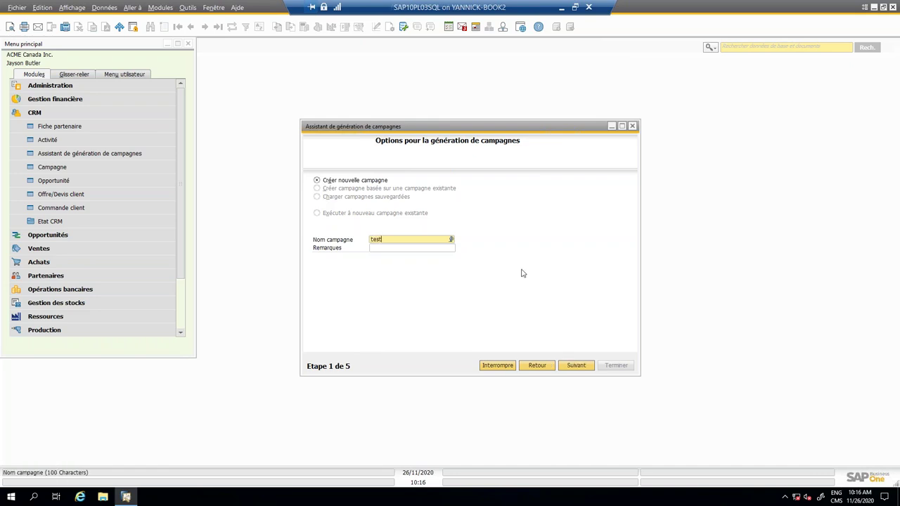
{"action": "left_click", "coordinate": [588, 368]}
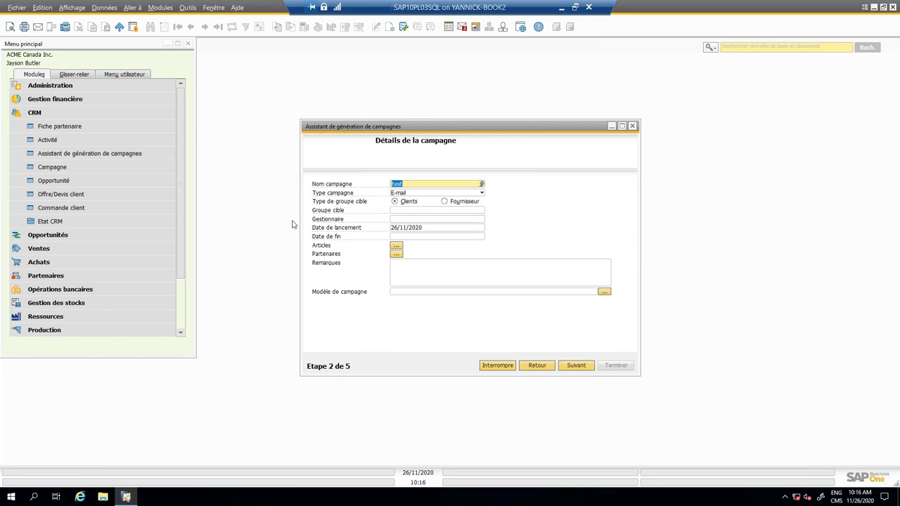
Browse the campaign template files in the frFR samples folder, then close the file selection without choosing one
{"action": "left_click", "coordinate": [413, 270]}
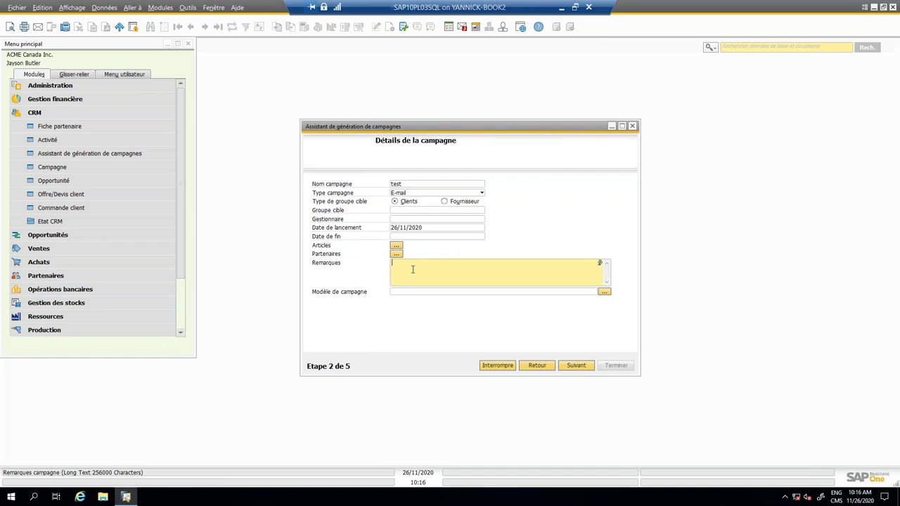
{"action": "left_click", "coordinate": [604, 292]}
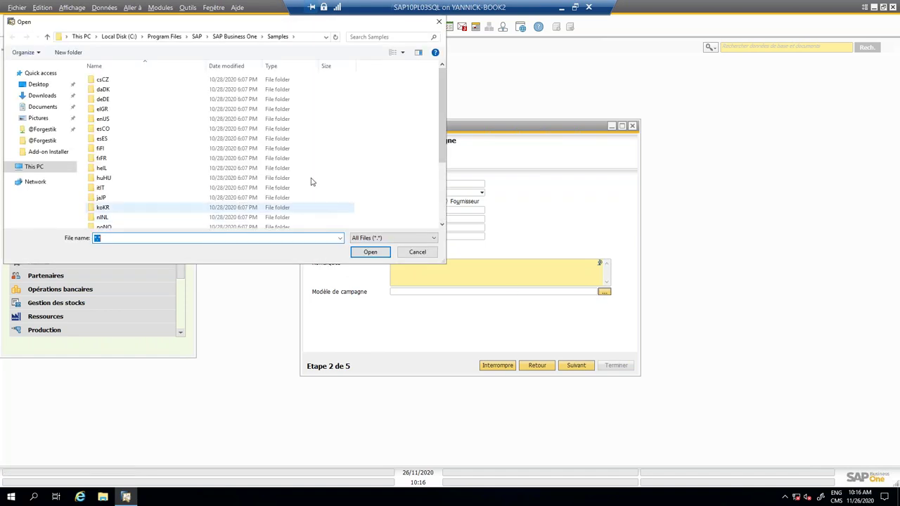
{"action": "left_click_drag", "start_coordinate": [443, 113], "coordinate": [134, 91]}
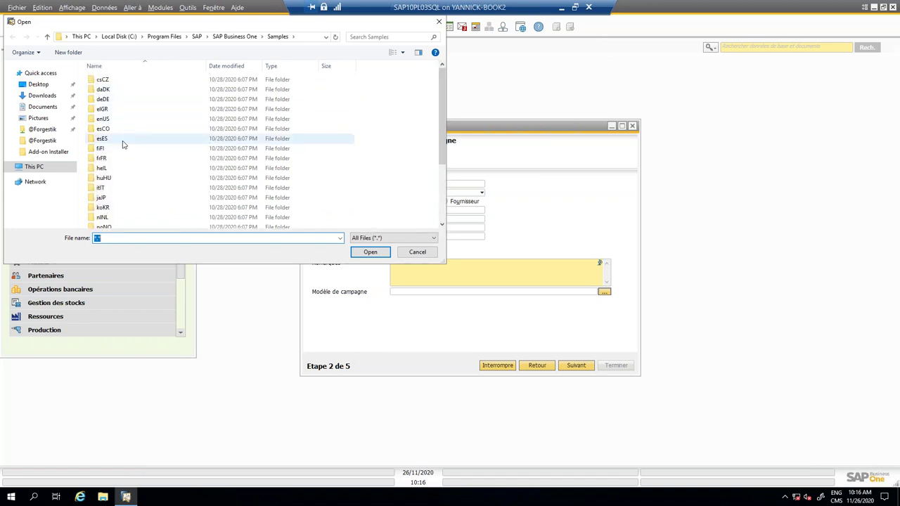
{"action": "left_click", "coordinate": [120, 161]}
{"action": "double_click", "coordinate": [120, 161]}
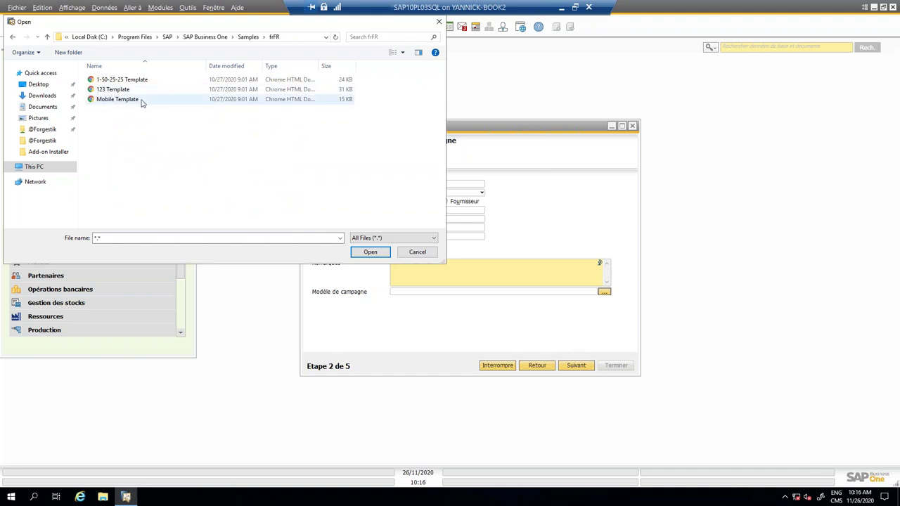
{"action": "left_click_drag", "start_coordinate": [125, 27], "coordinate": [193, 48]}
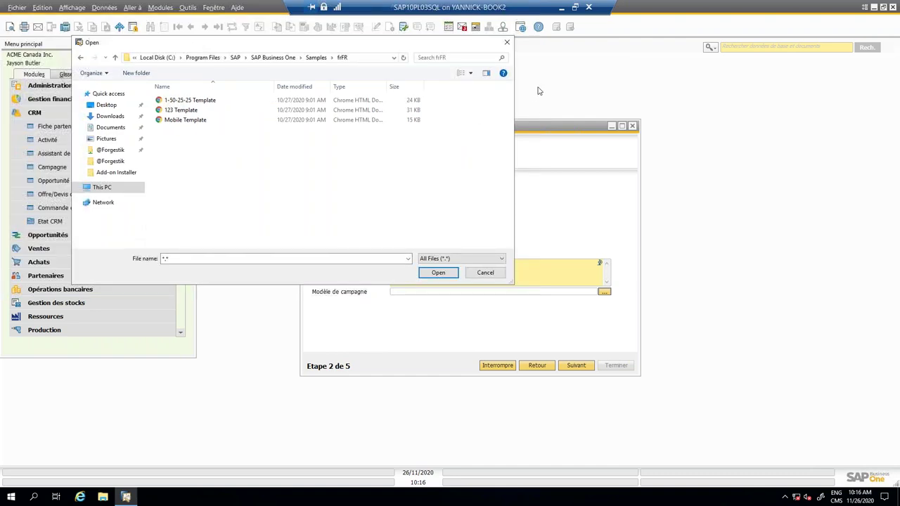
{"action": "left_click", "coordinate": [507, 44]}
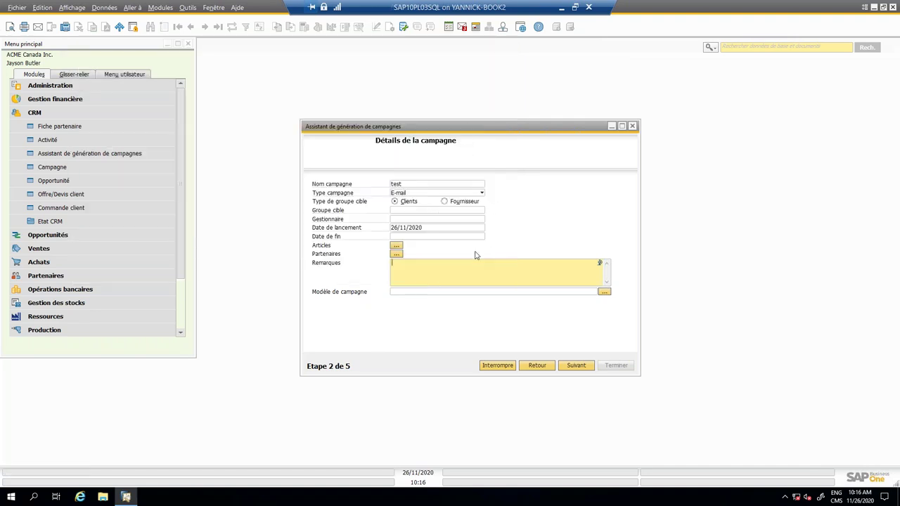
Add the business partners from all customer groups (Tous) to the test campaign's target partners
{"action": "left_click", "coordinate": [579, 369]}
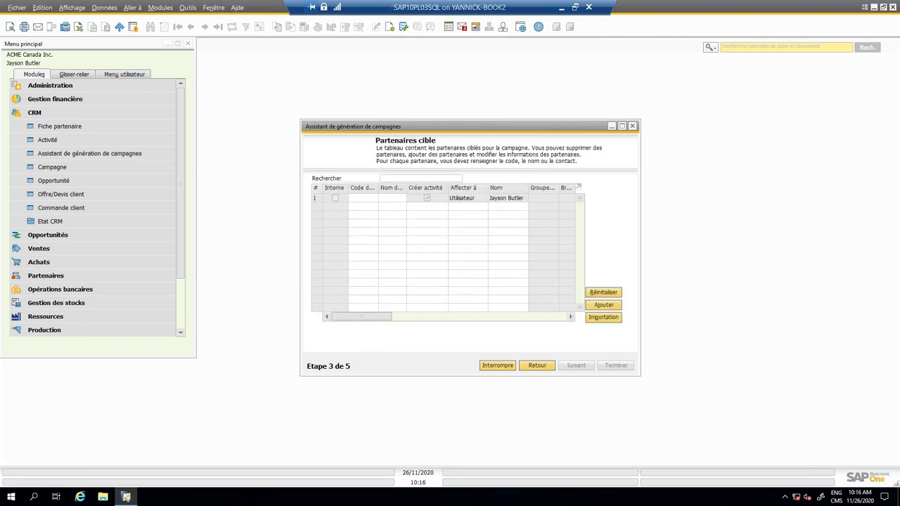
{"action": "left_click", "coordinate": [536, 366]}
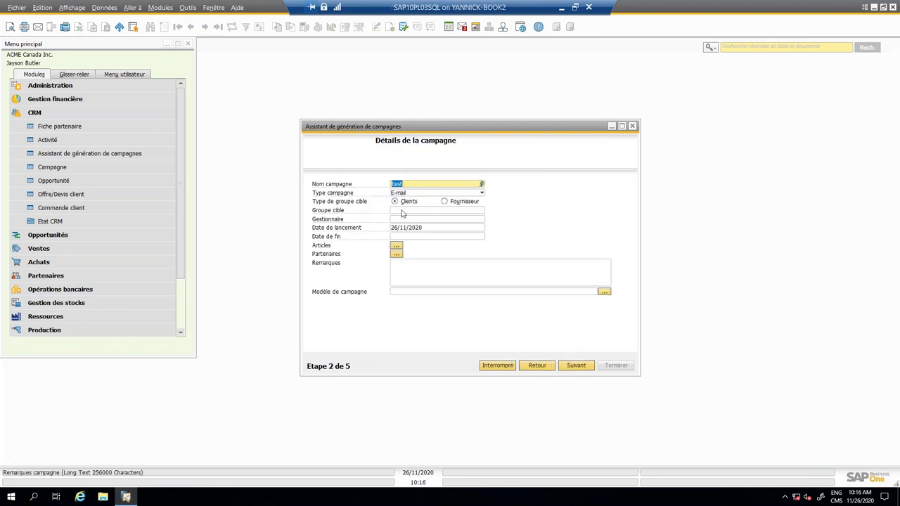
{"action": "left_click", "coordinate": [578, 366]}
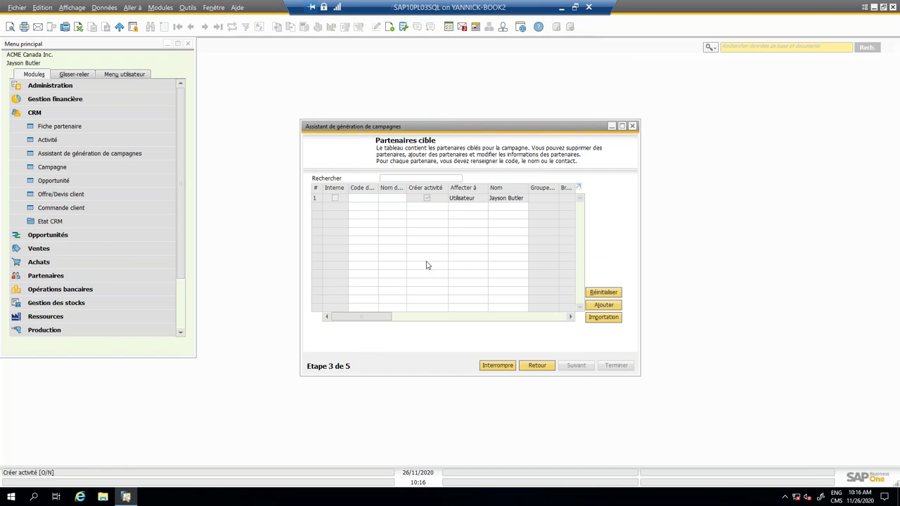
{"action": "left_click", "coordinate": [601, 305]}
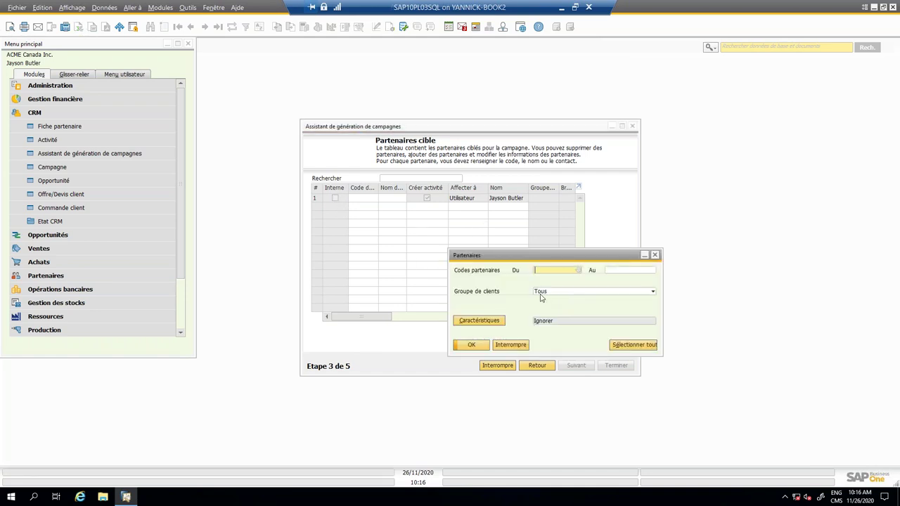
{"action": "left_click", "coordinate": [480, 346]}
Save and execute the campaign, sending the e-mail with Microsoft Office Outlook
{"action": "left_click", "coordinate": [586, 367]}
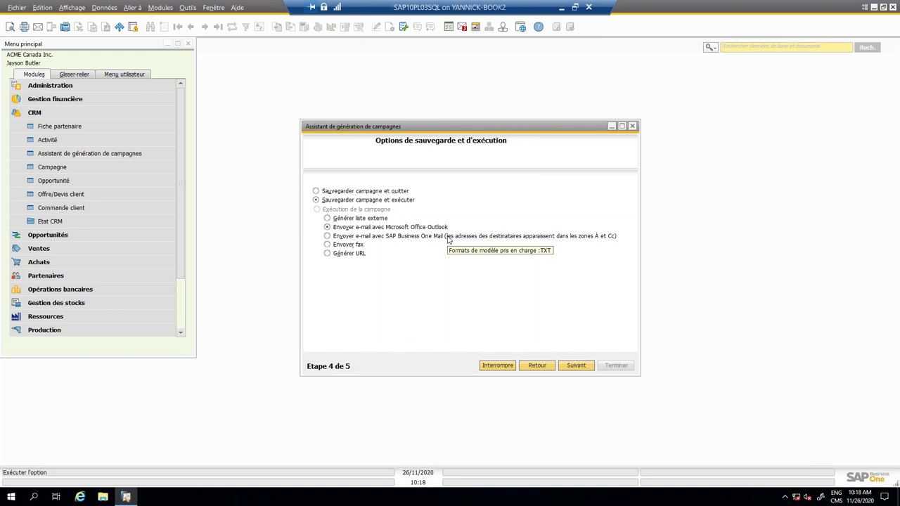
{"action": "left_click", "coordinate": [570, 366]}
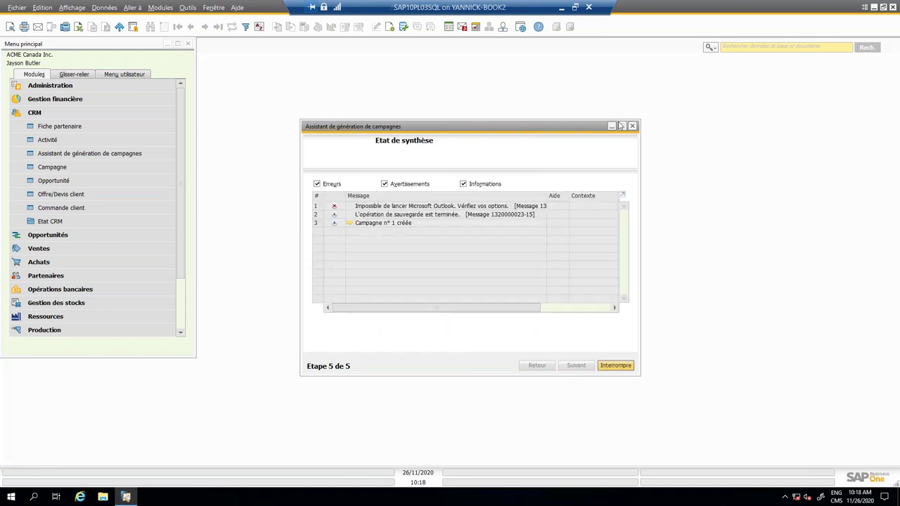
Open the generated campaign from the summary report, review its articles, partners and attachments, and close it and the wizard
{"action": "left_click", "coordinate": [349, 224]}
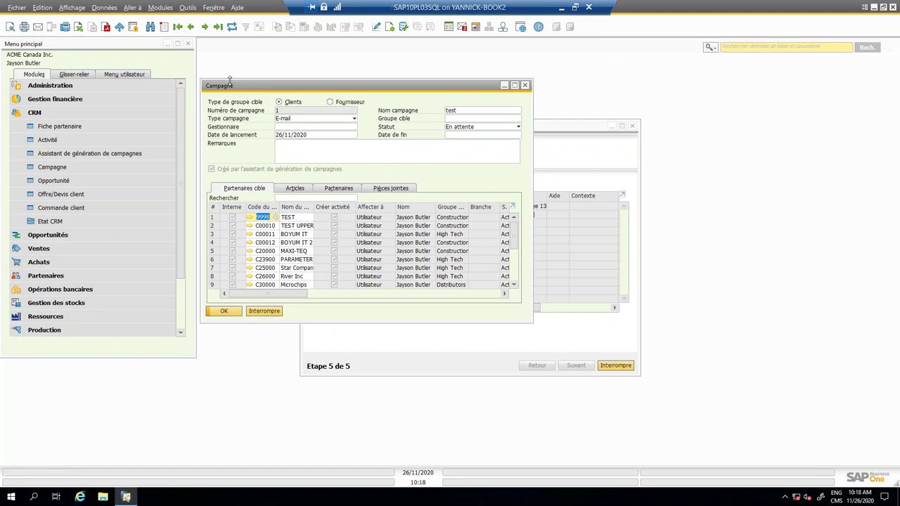
{"action": "left_click", "coordinate": [296, 189]}
{"action": "left_click", "coordinate": [339, 190]}
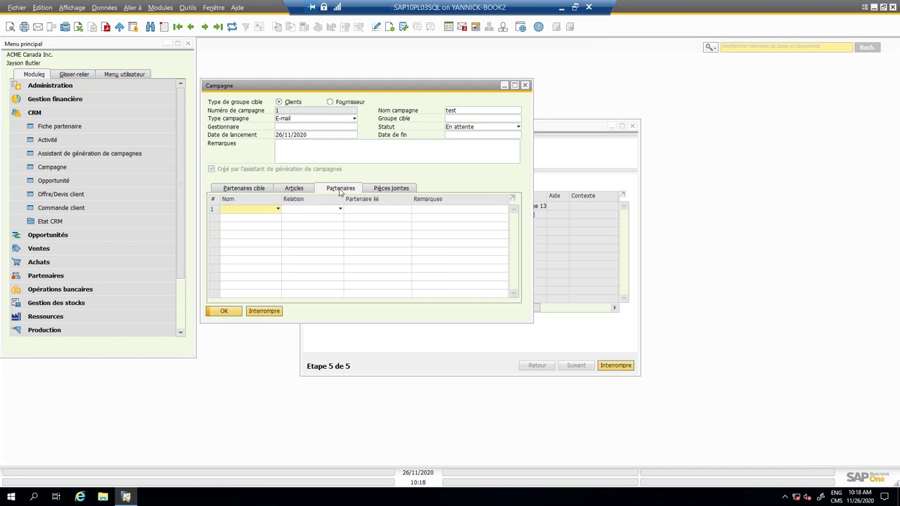
{"action": "left_click", "coordinate": [394, 190]}
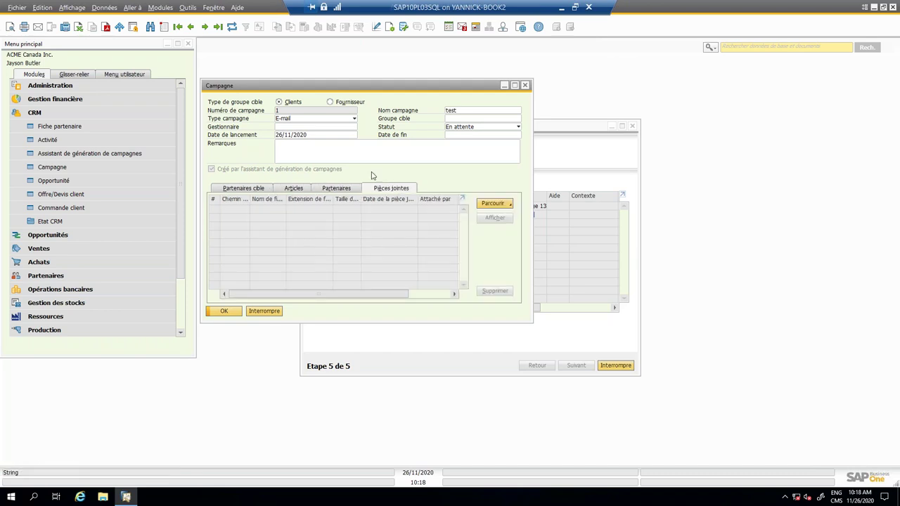
{"action": "left_click", "coordinate": [524, 85]}
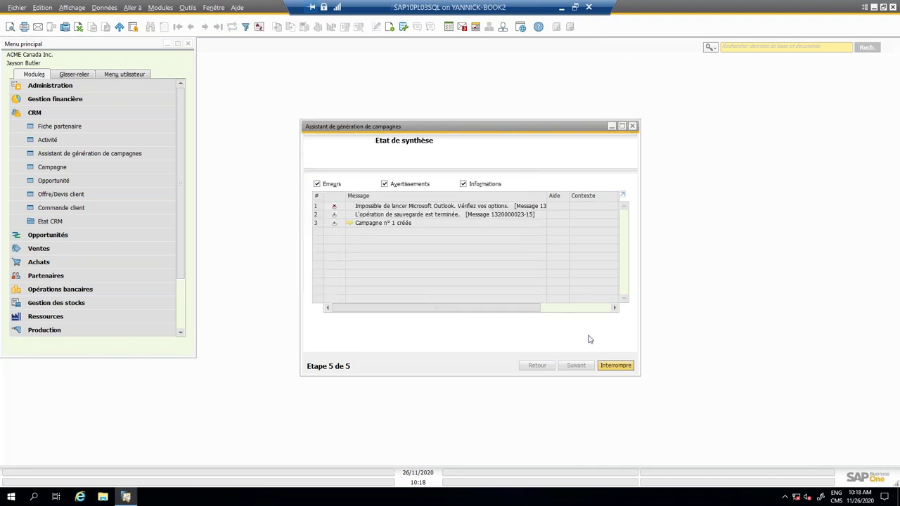
{"action": "left_click", "coordinate": [634, 127]}
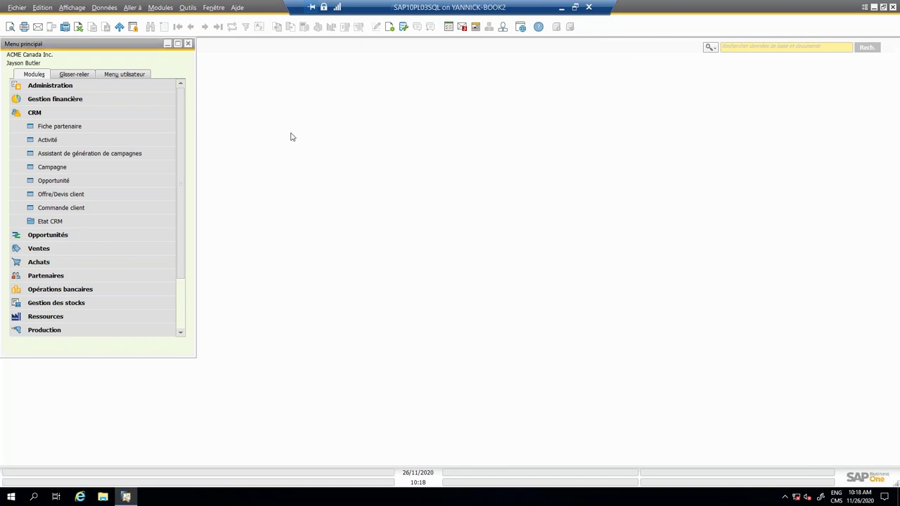
Open the Campagne form, display the test campaign, and review its articles, partners and attachments
{"action": "left_click", "coordinate": [71, 169]}
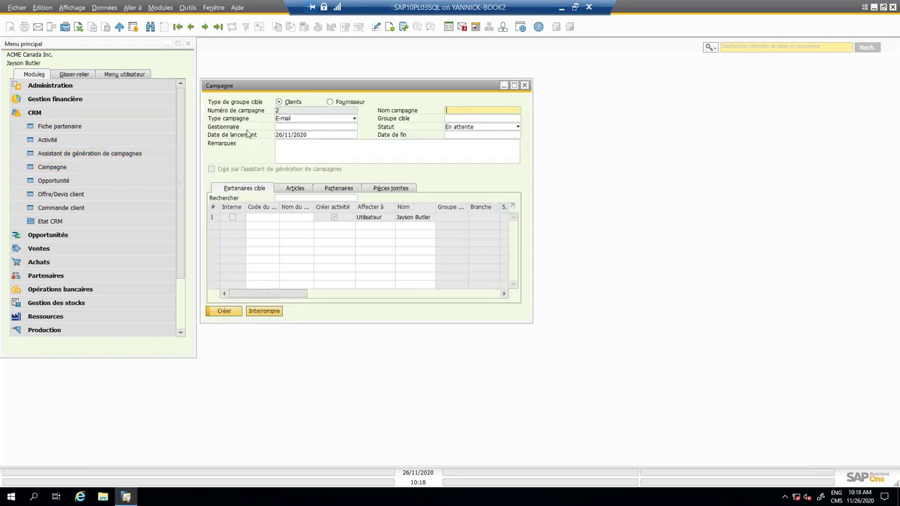
{"action": "left_click", "coordinate": [191, 27]}
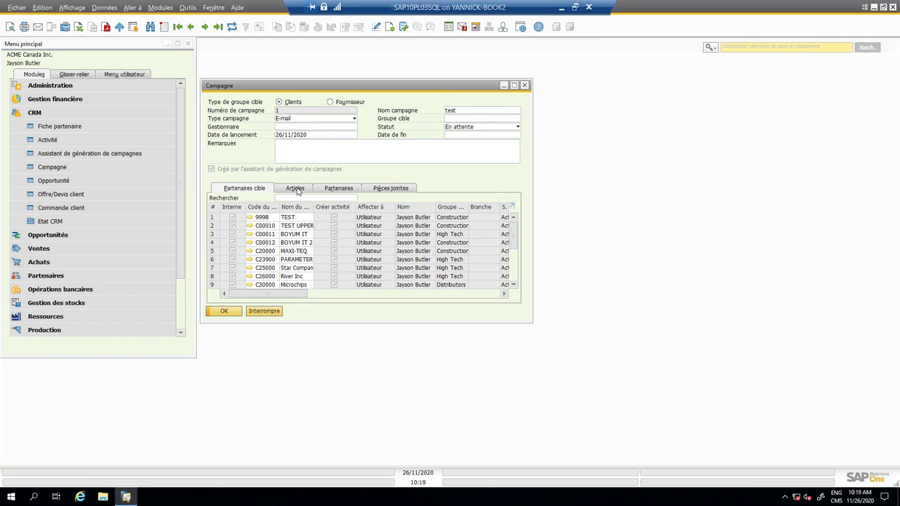
{"action": "left_click", "coordinate": [297, 188]}
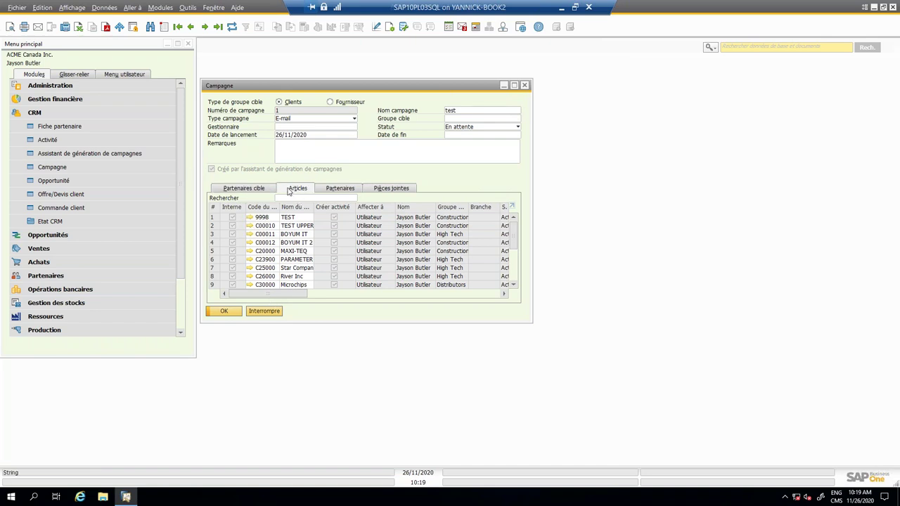
{"action": "left_click", "coordinate": [337, 190]}
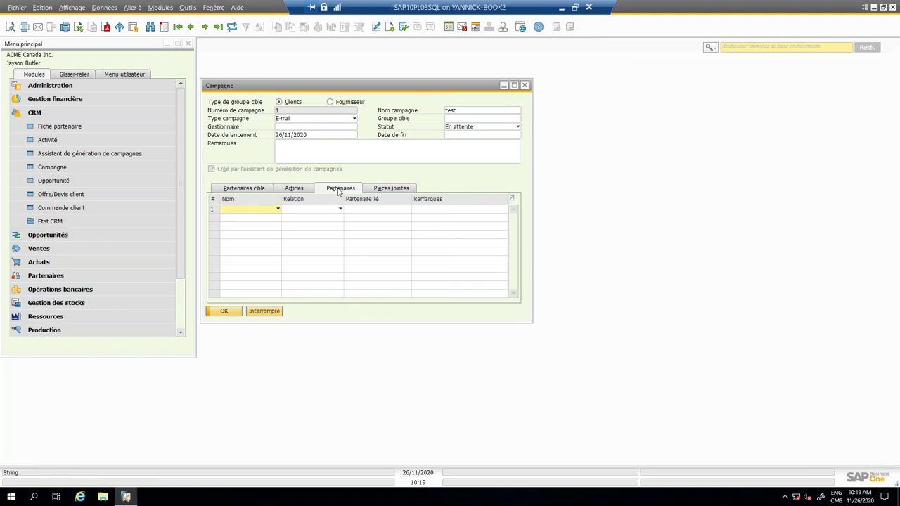
{"action": "left_click", "coordinate": [386, 189]}
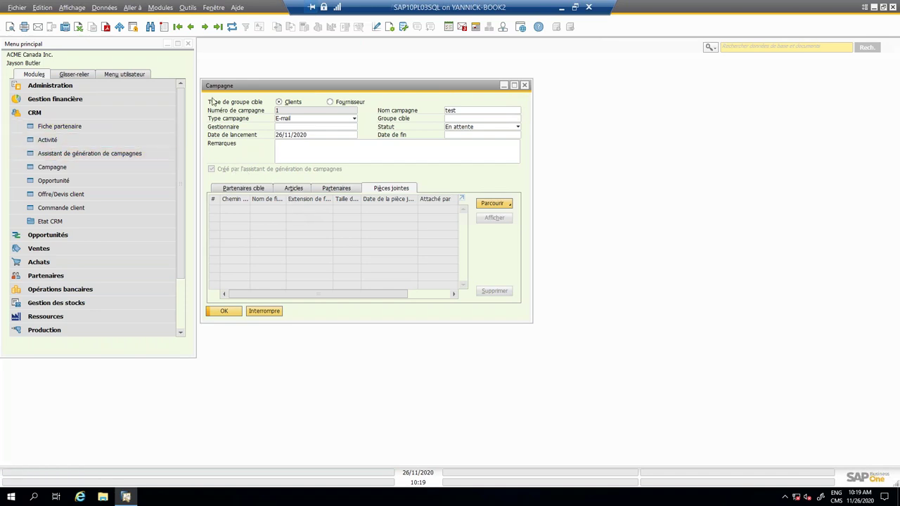
Start a blank campaign record, view its target partners section, and close the form without creating it
{"action": "left_click", "coordinate": [165, 27]}
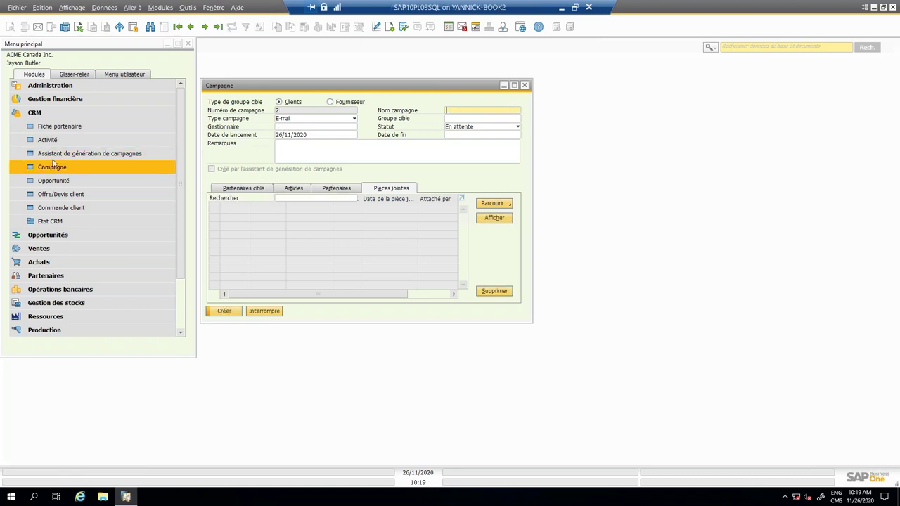
{"action": "left_click", "coordinate": [246, 188]}
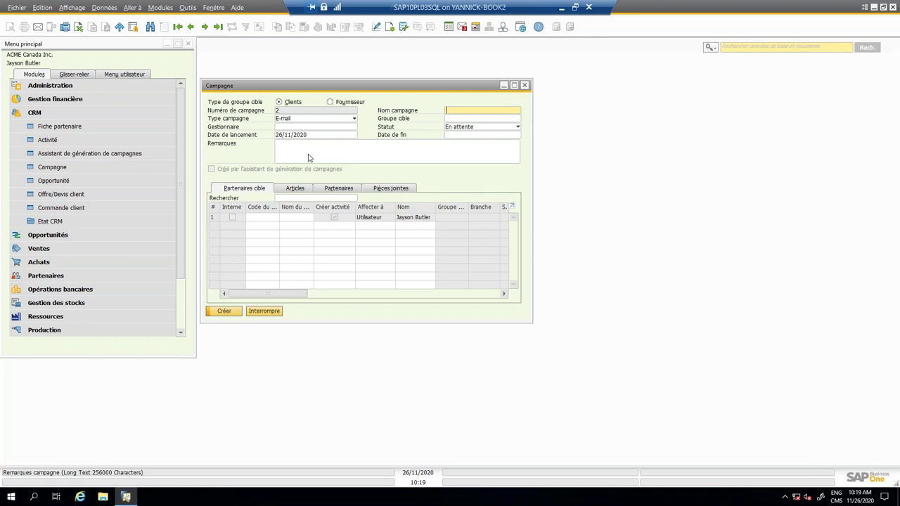
{"action": "left_click", "coordinate": [525, 86]}
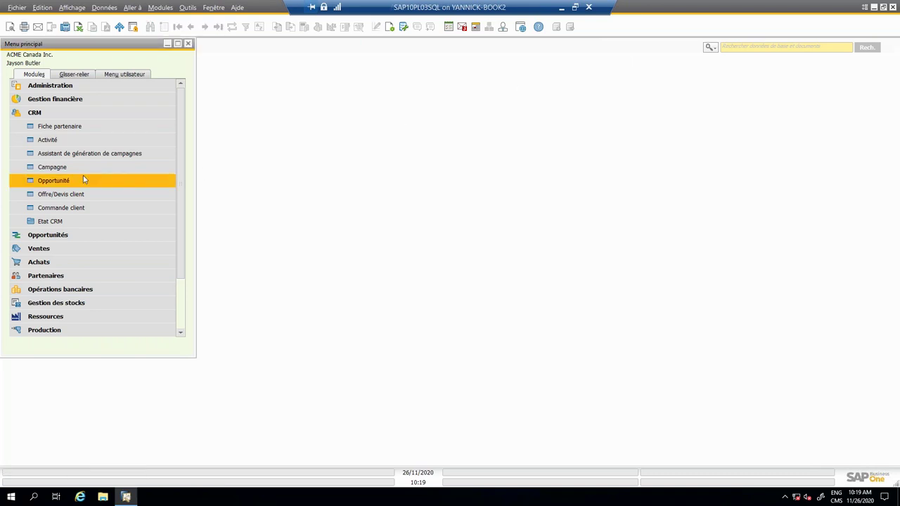
Open the Libellule sales opportunity for MAXI-TEQ and examine its weighted amount, gross margin percentage and total gross margin
{"action": "left_click", "coordinate": [54, 182]}
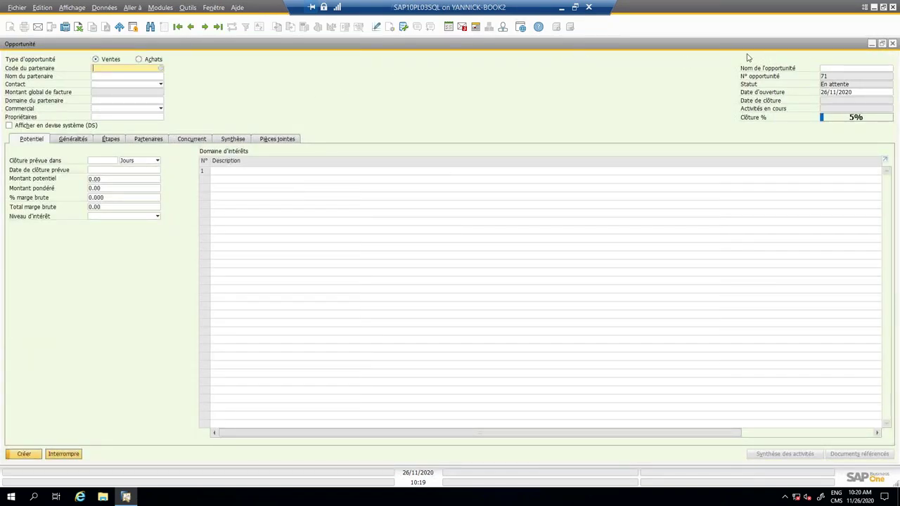
{"action": "left_click", "coordinate": [191, 26]}
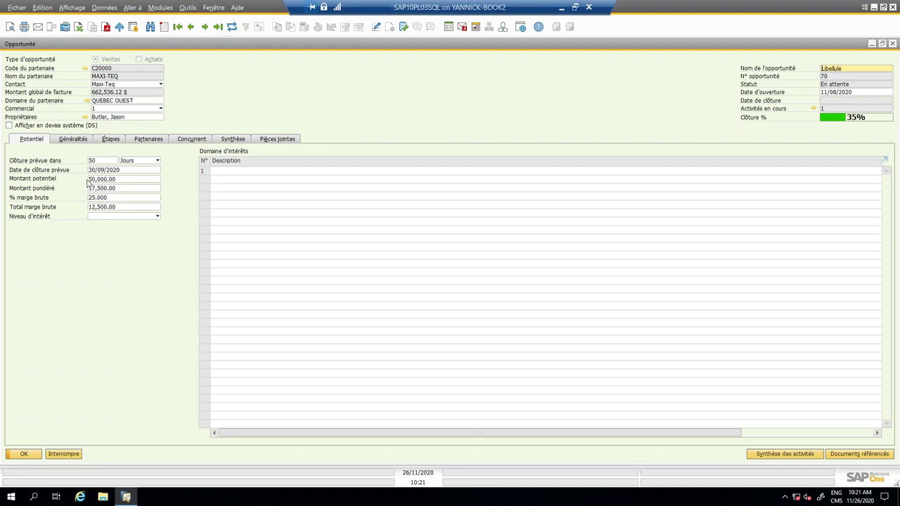
{"action": "left_click", "coordinate": [112, 189]}
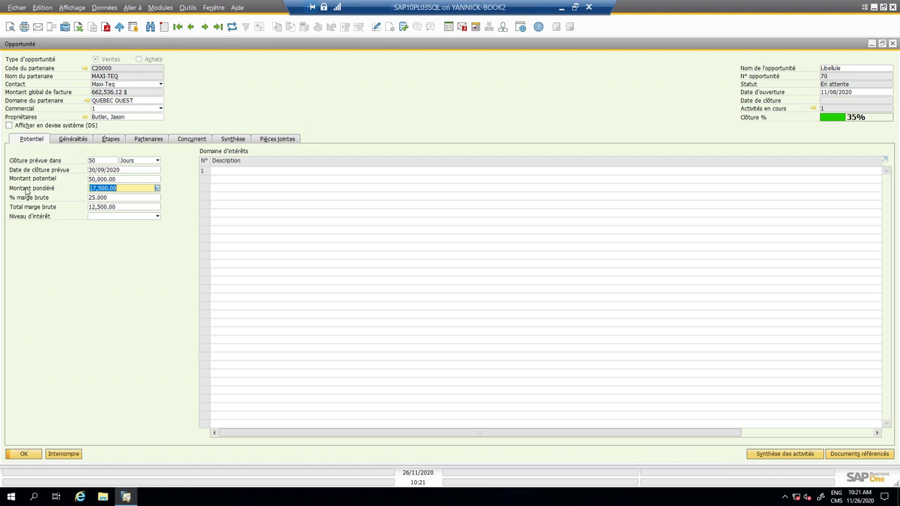
{"action": "left_click", "coordinate": [114, 198]}
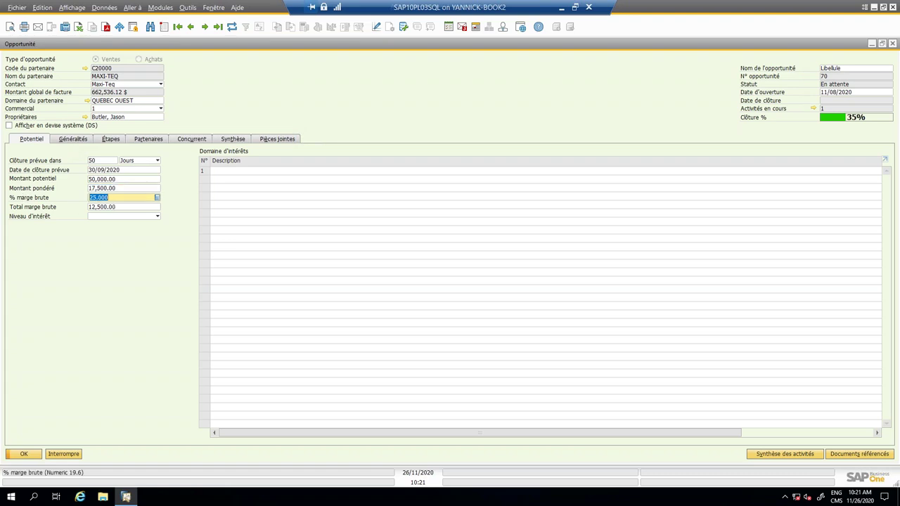
{"action": "left_click", "coordinate": [119, 207]}
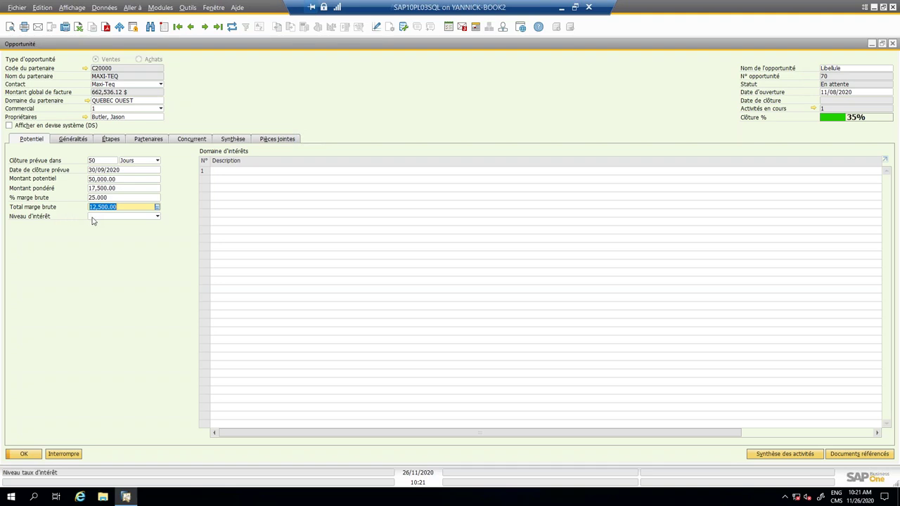
Open the interest level definition list from the opportunity, then close it without adding a level
{"action": "left_click", "coordinate": [92, 218]}
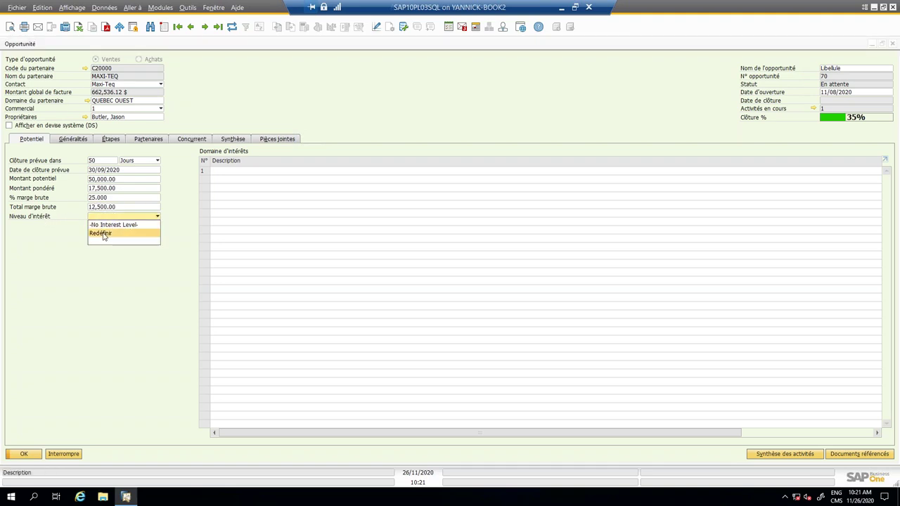
{"action": "left_click", "coordinate": [103, 235]}
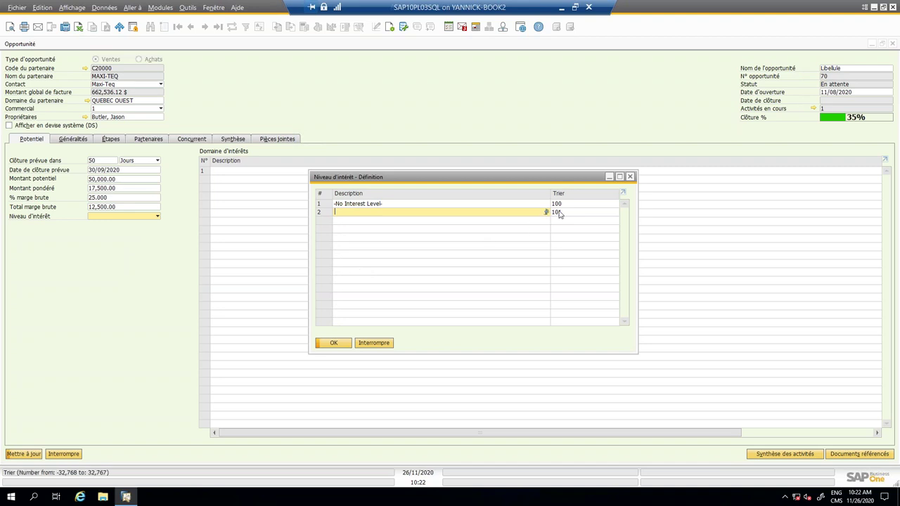
{"action": "left_click", "coordinate": [630, 177]}
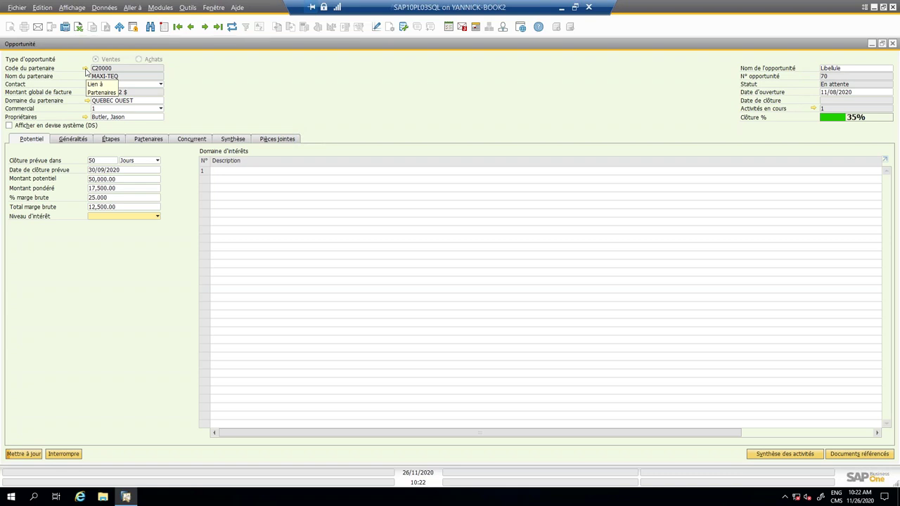
Open the MAXI-TEQ partner record from the opportunity and try to change its partner type
{"action": "left_click", "coordinate": [85, 68]}
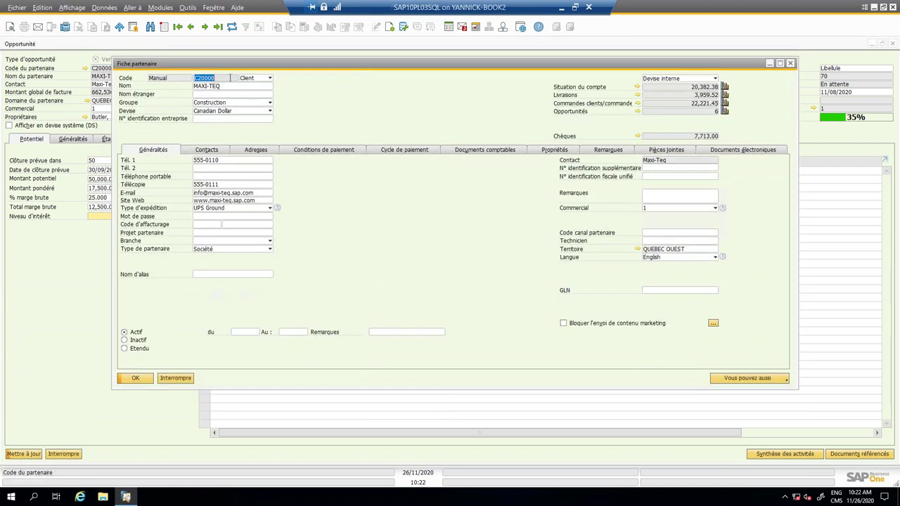
{"action": "left_click", "coordinate": [269, 78]}
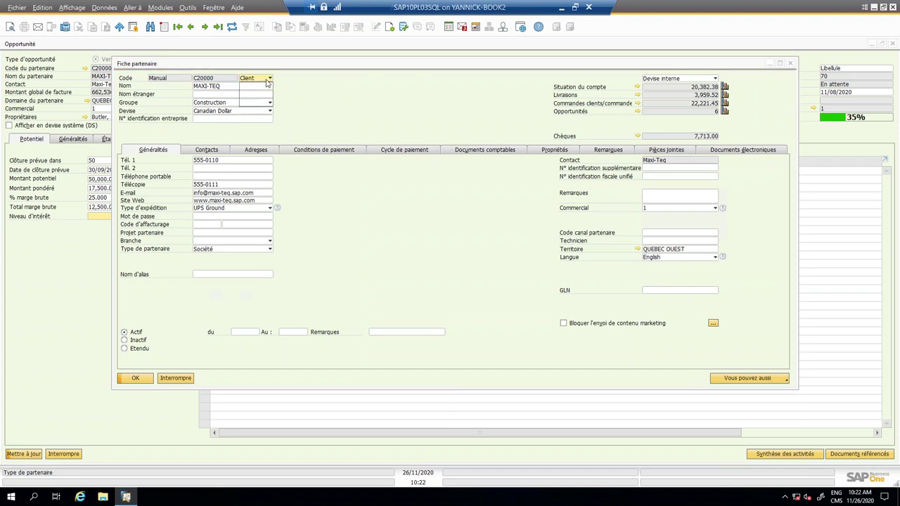
{"action": "left_click", "coordinate": [256, 95]}
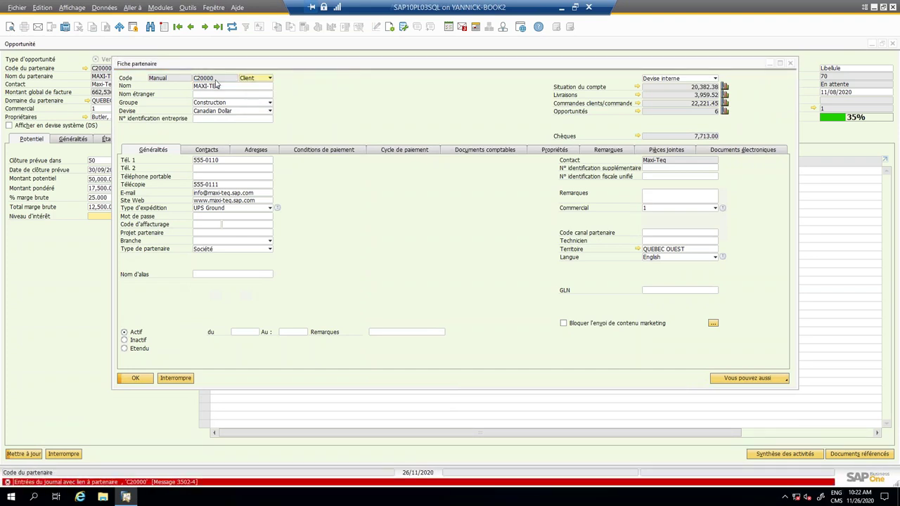
Search the partner records for all suppliers using code *, then close the results list
{"action": "key", "text": "ctrl+f"}
{"action": "left_click", "coordinate": [269, 78]}
{"action": "left_click", "coordinate": [252, 94]}
{"action": "left_click", "coordinate": [232, 79]}
{"action": "type", "text": "*"}
{"action": "key", "text": "Return"}
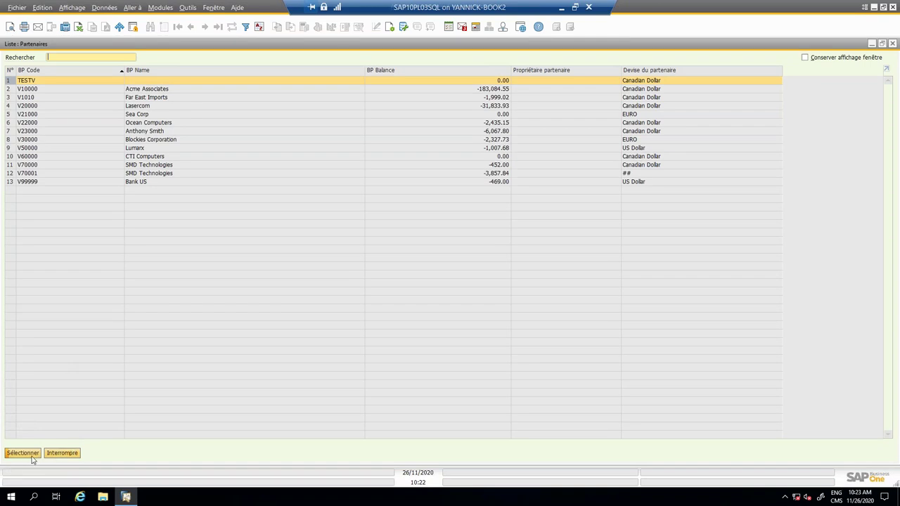
{"action": "left_click", "coordinate": [50, 457]}
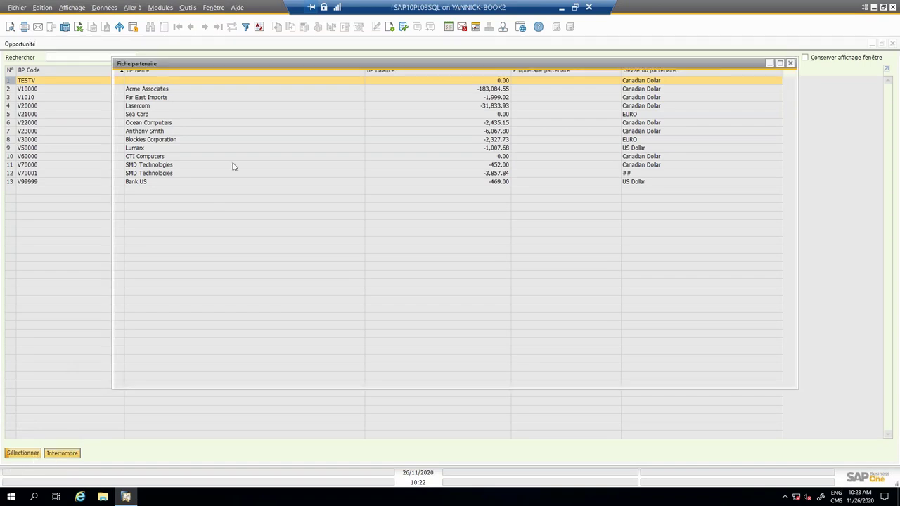
Search the partner records for all partners of type Prospect, then close the results list and the partner record
{"action": "left_click", "coordinate": [270, 79]}
{"action": "left_click", "coordinate": [263, 104]}
{"action": "key", "text": "Return"}
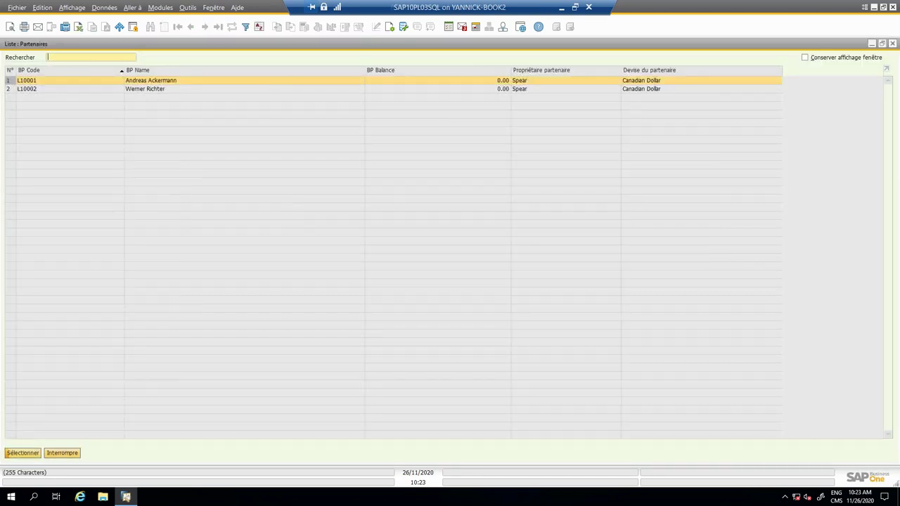
{"action": "left_click", "coordinate": [892, 43]}
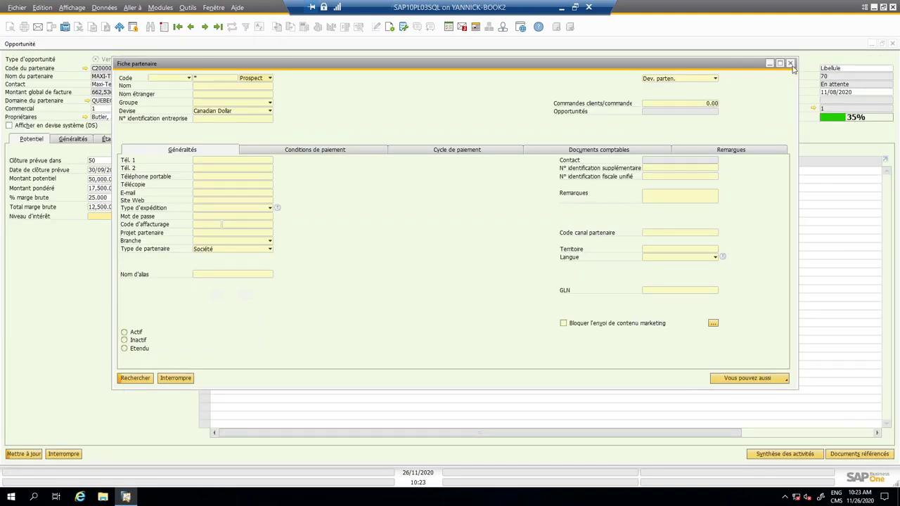
{"action": "left_click", "coordinate": [791, 63]}
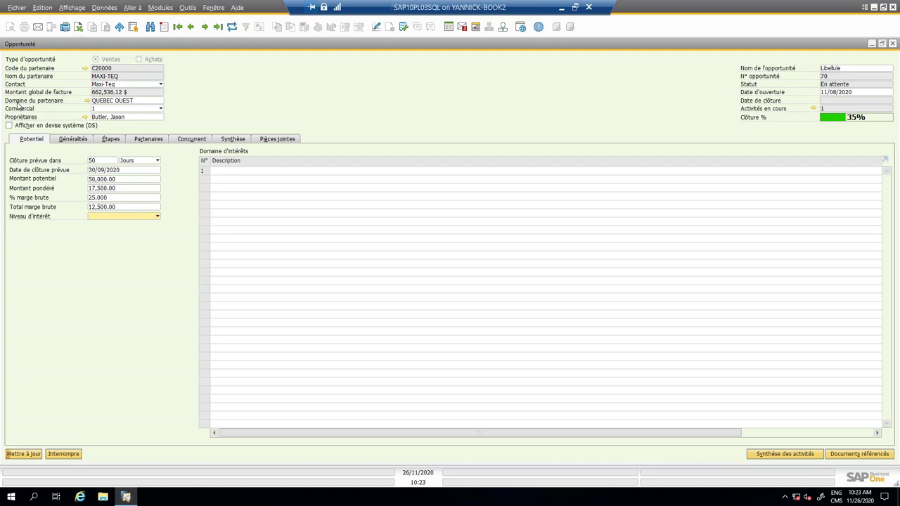
Assign a different named sales employee as the Commercial of the Libellule opportunity
{"action": "left_click", "coordinate": [113, 110]}
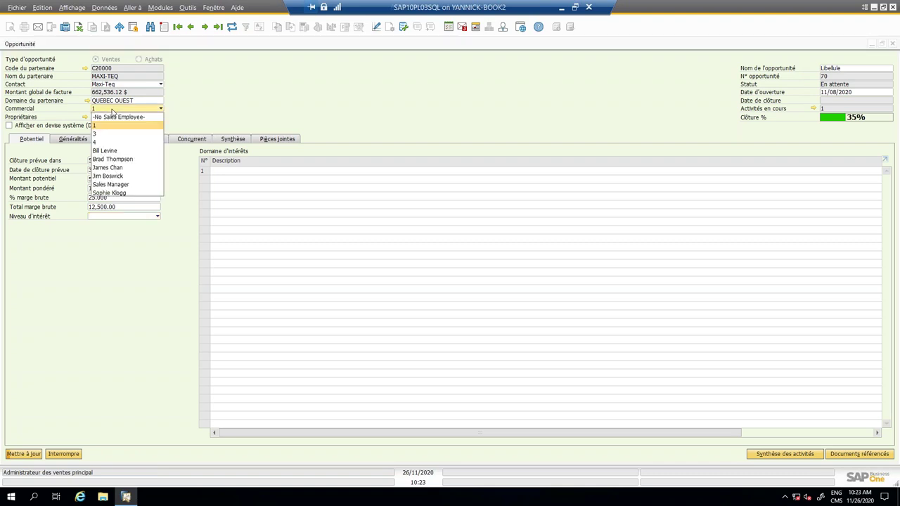
{"action": "left_click", "coordinate": [116, 153]}
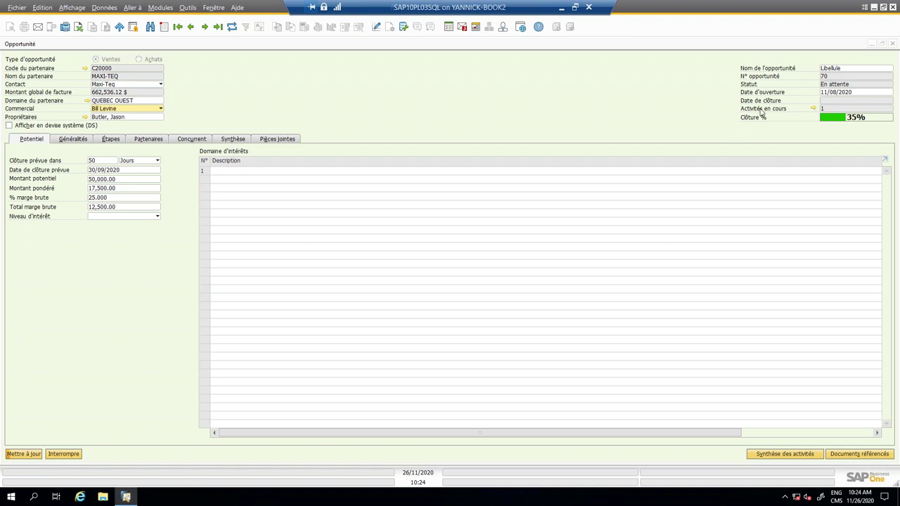
Review the opportunity's activity summary and open a blank linked activity, then close both without creating anything
{"action": "left_click", "coordinate": [814, 109]}
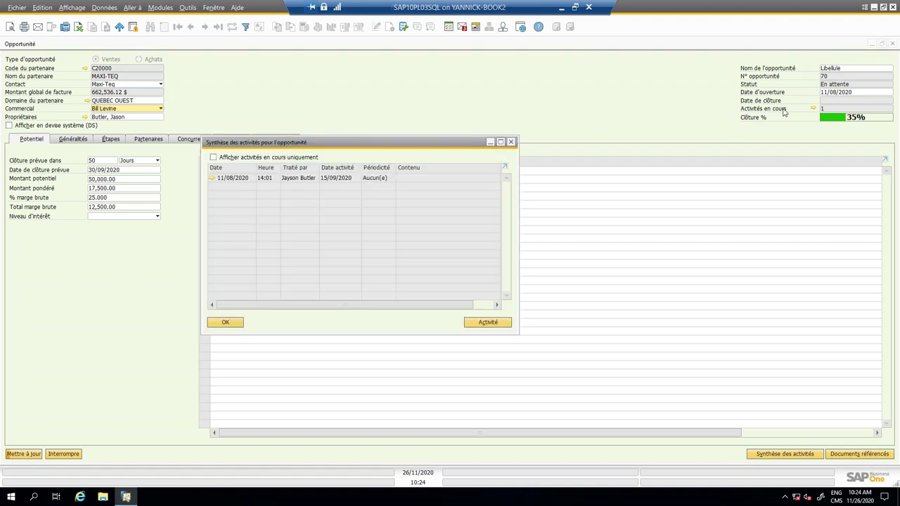
{"action": "left_click", "coordinate": [511, 142]}
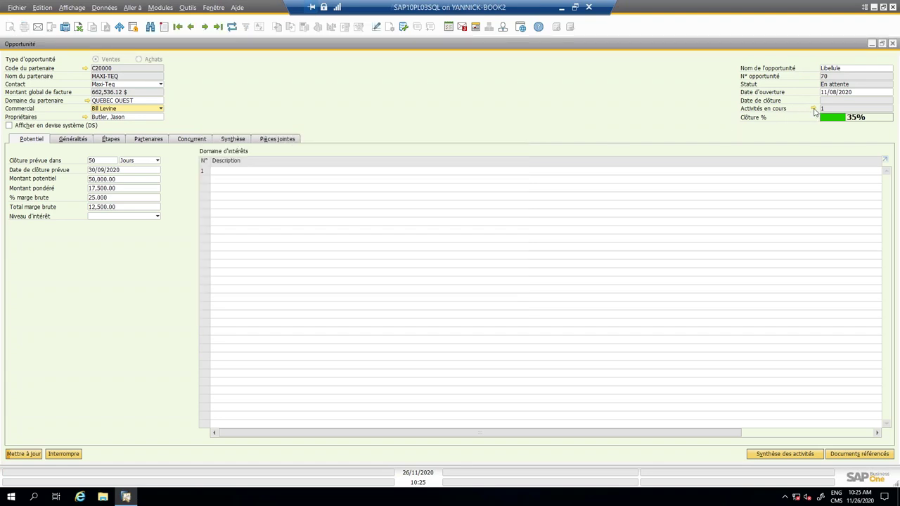
{"action": "left_click", "coordinate": [814, 110]}
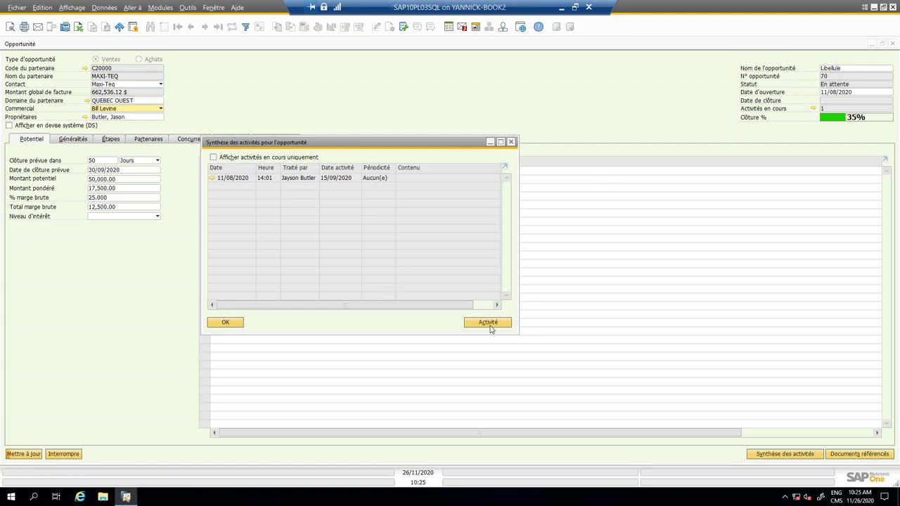
{"action": "left_click", "coordinate": [511, 142]}
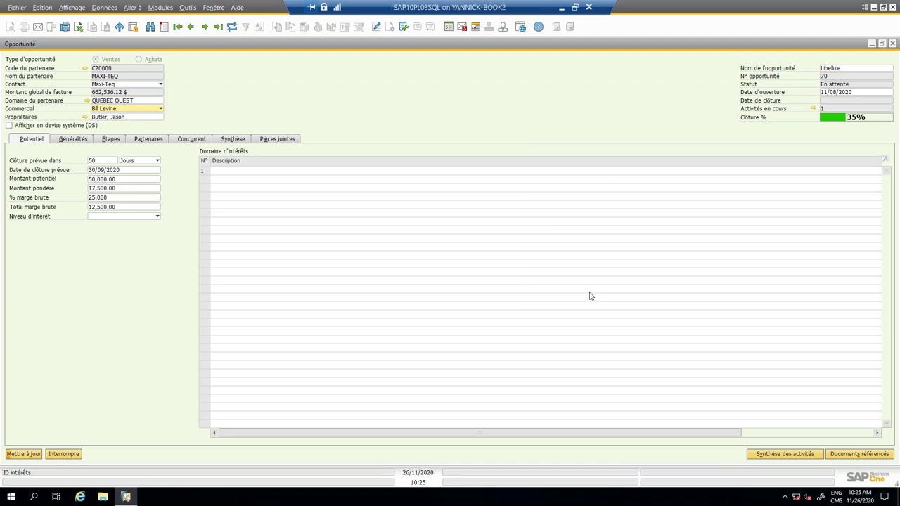
{"action": "left_click", "coordinate": [767, 455]}
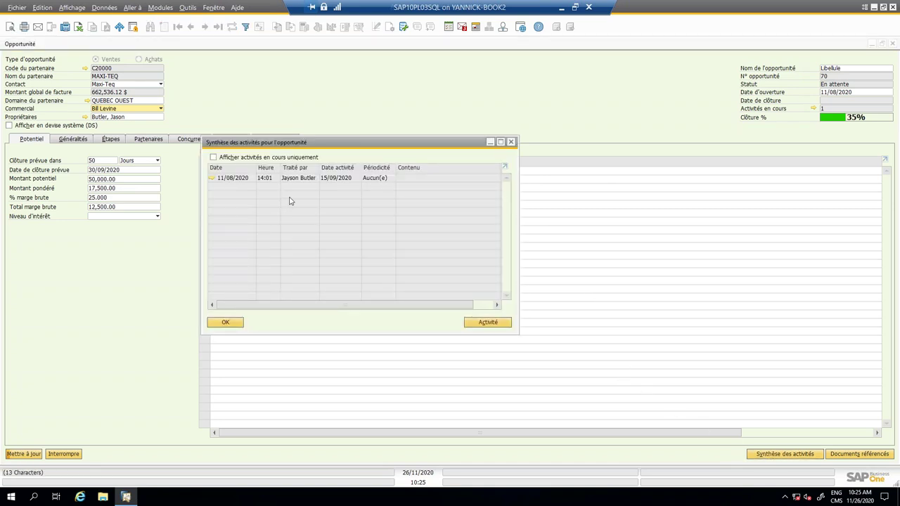
{"action": "left_click", "coordinate": [484, 323]}
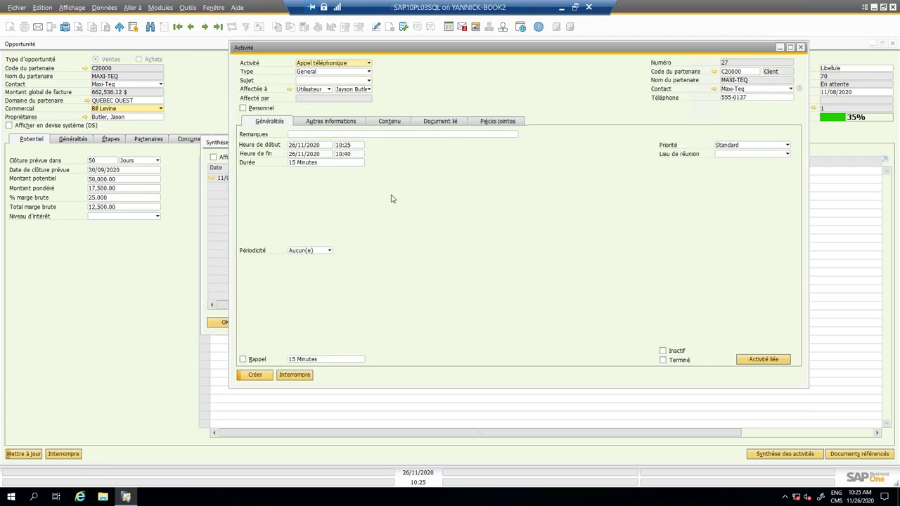
{"action": "left_click", "coordinate": [800, 47]}
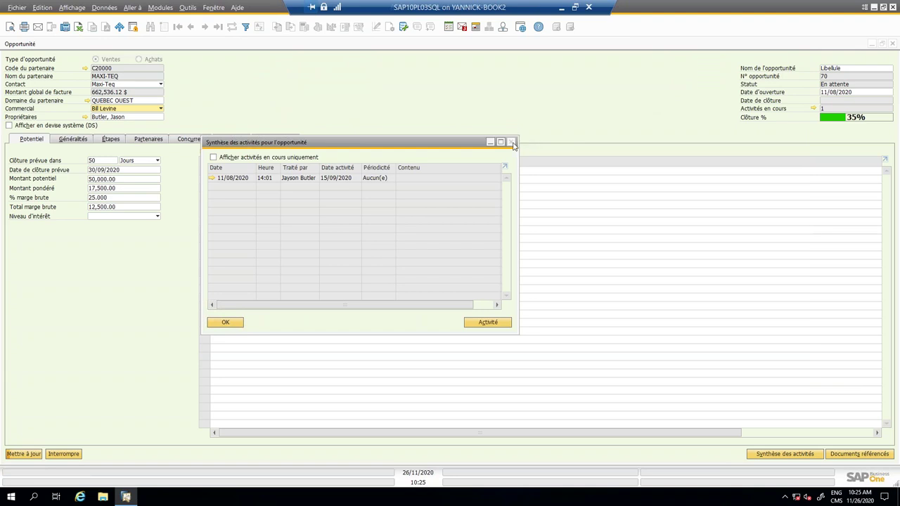
{"action": "left_click", "coordinate": [511, 143]}
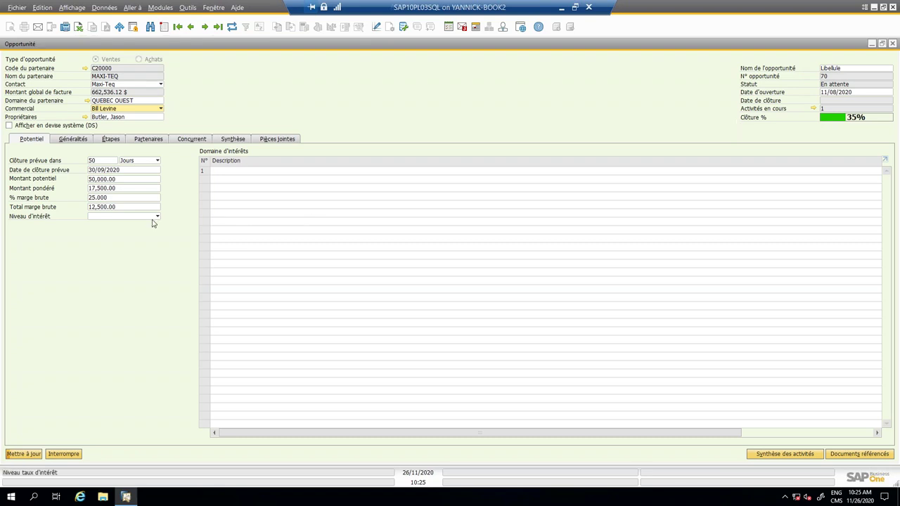
Open the interest definition list from the first Domaine d'intérêts row, then close it without adding an entry
{"action": "left_click", "coordinate": [71, 141]}
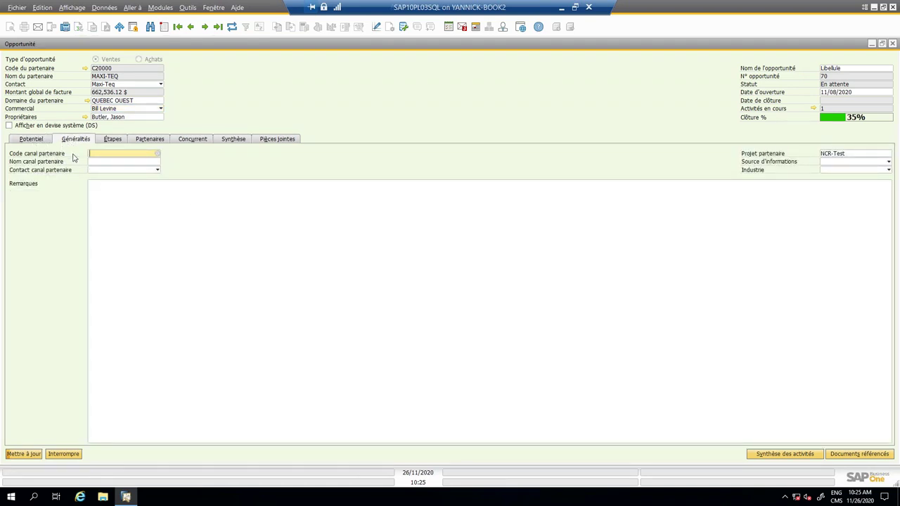
{"action": "left_click", "coordinate": [39, 140]}
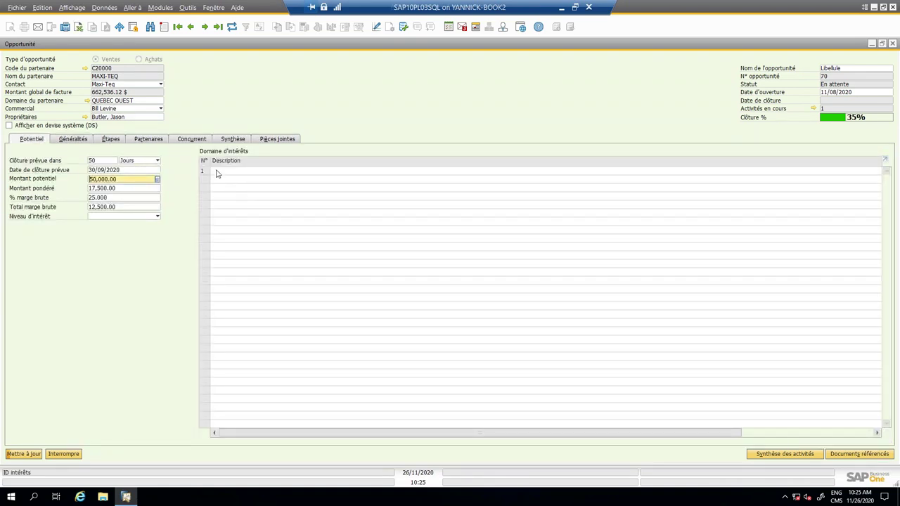
{"action": "right_click", "coordinate": [217, 174]}
{"action": "left_click", "coordinate": [257, 254]}
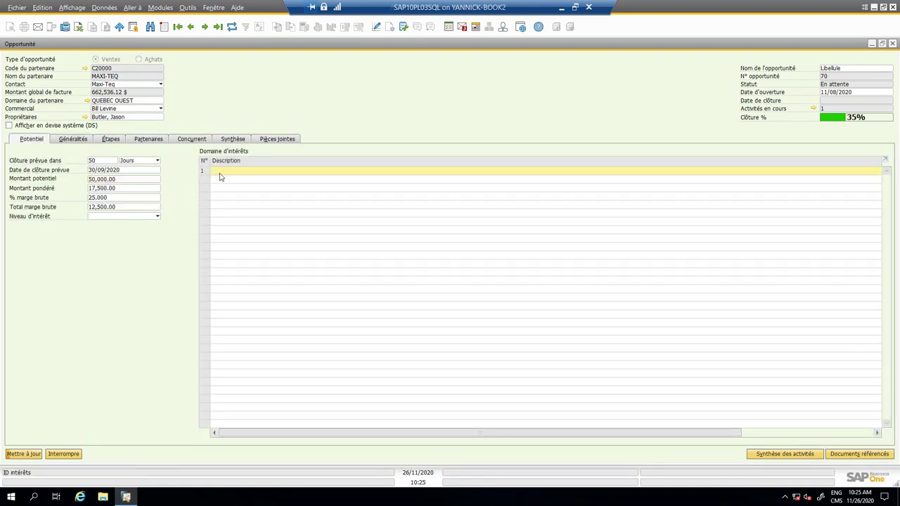
{"action": "left_click_drag", "start_coordinate": [544, 434], "coordinate": [745, 437]}
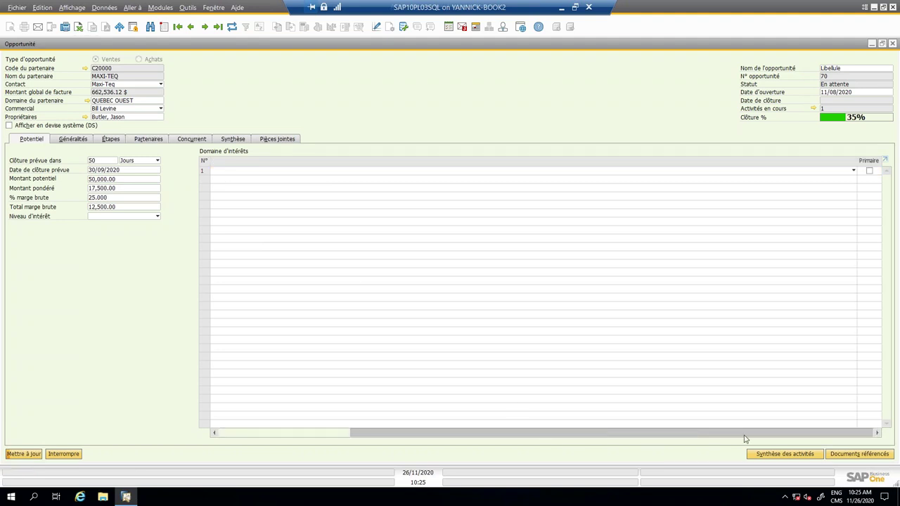
{"action": "left_click", "coordinate": [853, 171]}
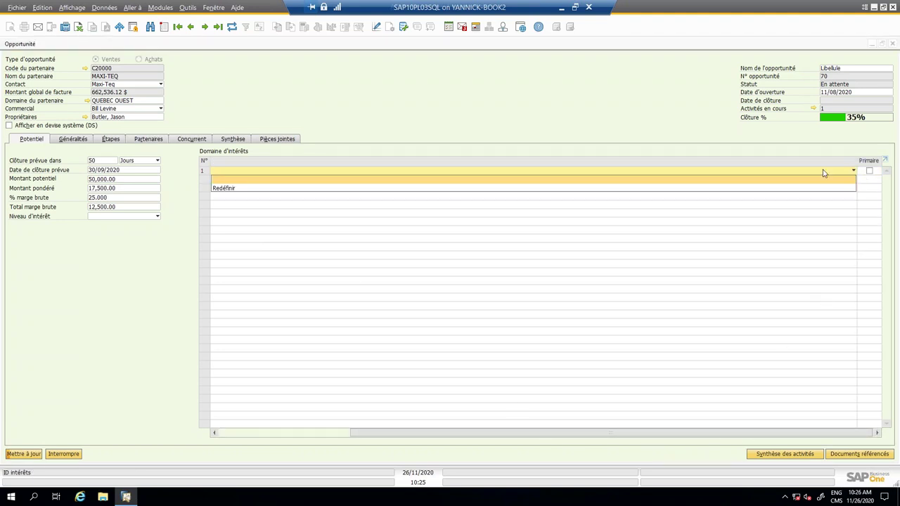
{"action": "left_click", "coordinate": [527, 189]}
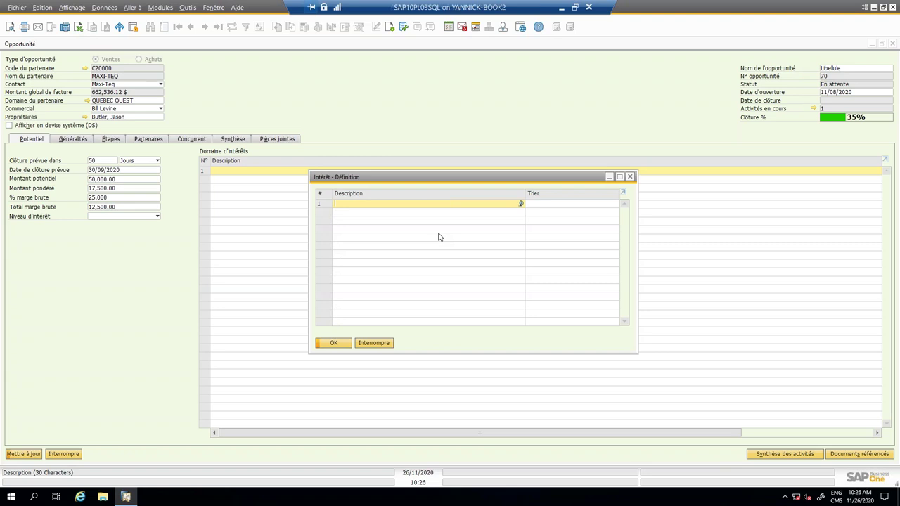
{"action": "left_click", "coordinate": [630, 177]}
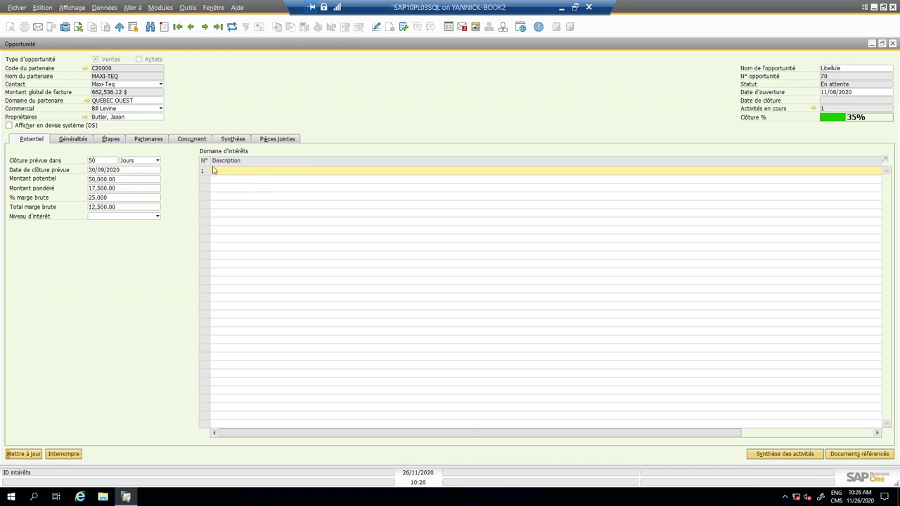
Show the opportunity's general details and enter its empty remarks field
{"action": "left_click", "coordinate": [75, 140]}
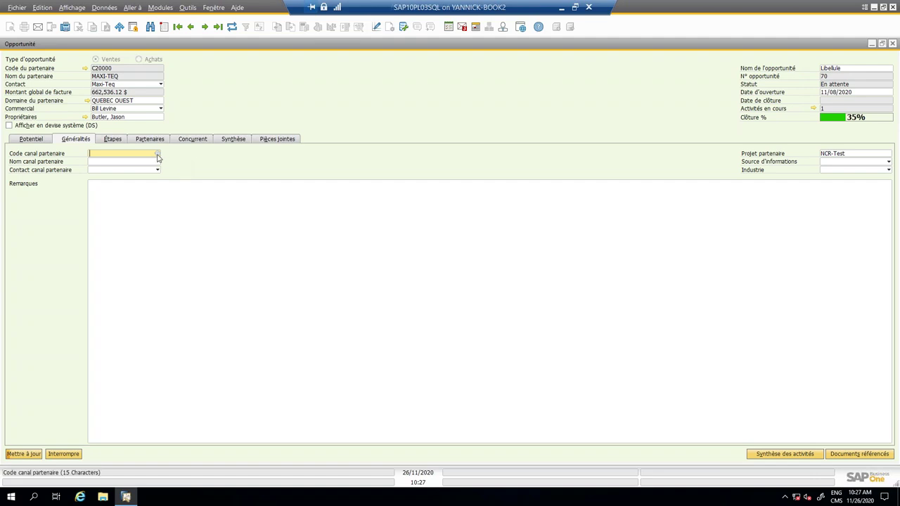
{"action": "left_click", "coordinate": [126, 195]}
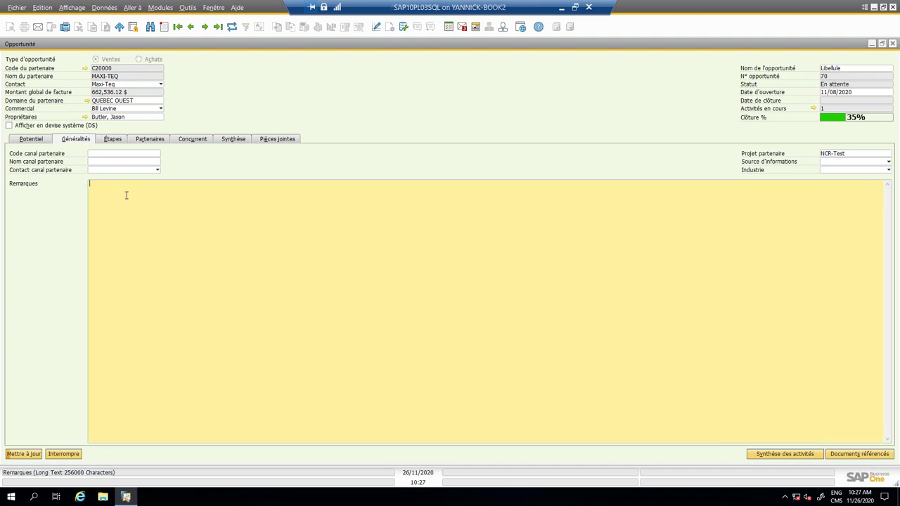
Review the opportunity's stages and the stage definition list from 1st Meeting to Order, then close the list unchanged
{"action": "left_click", "coordinate": [111, 140]}
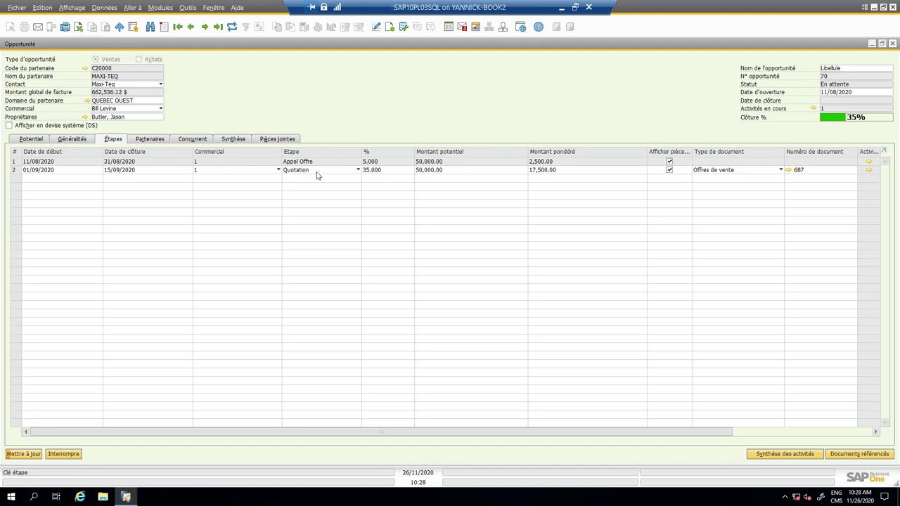
{"action": "left_click", "coordinate": [358, 170]}
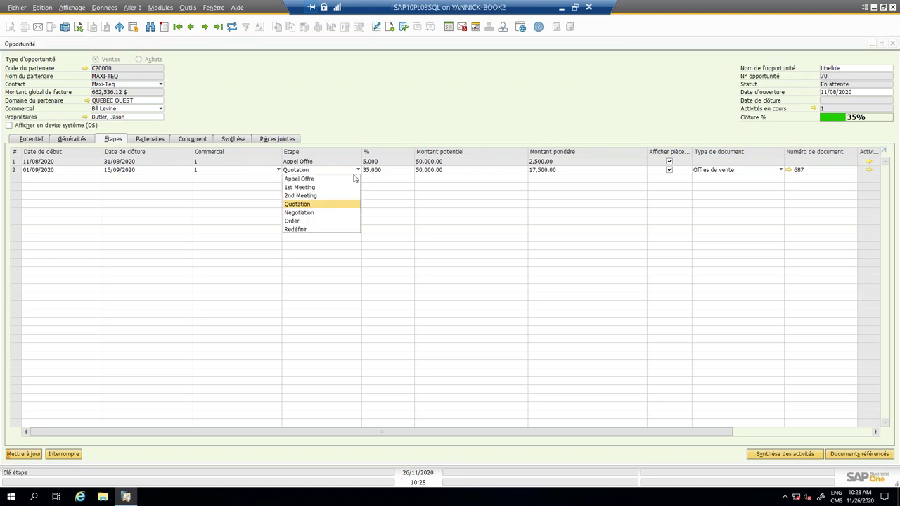
{"action": "left_click", "coordinate": [312, 231]}
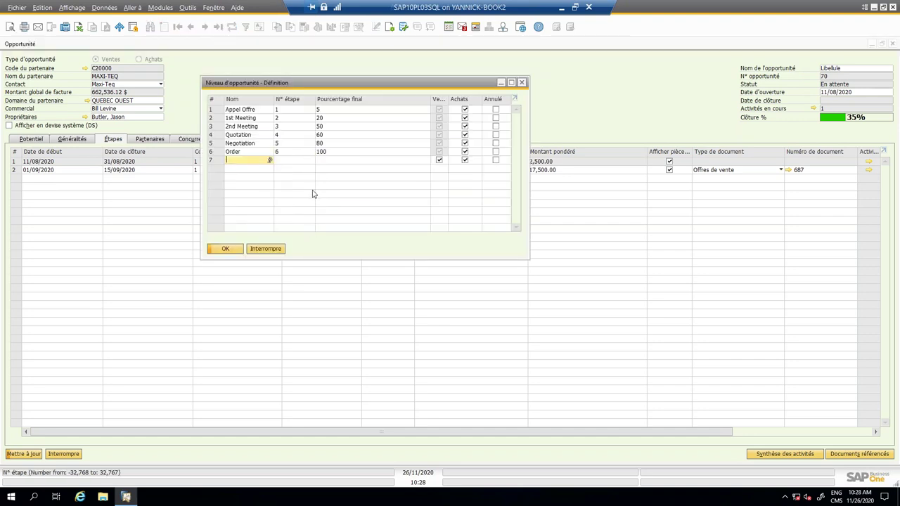
{"action": "left_click", "coordinate": [256, 119]}
{"action": "left_click", "coordinate": [254, 127]}
{"action": "left_click", "coordinate": [254, 135]}
{"action": "left_click", "coordinate": [253, 143]}
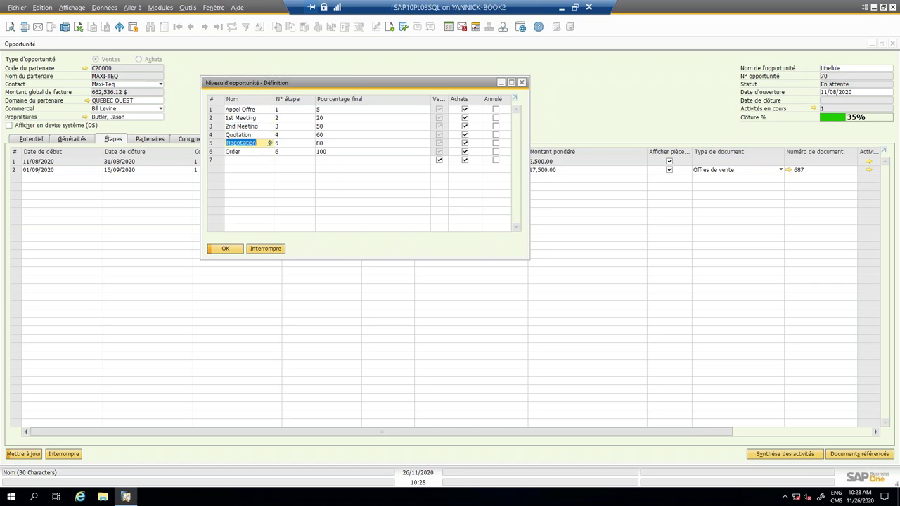
{"action": "left_click", "coordinate": [240, 153]}
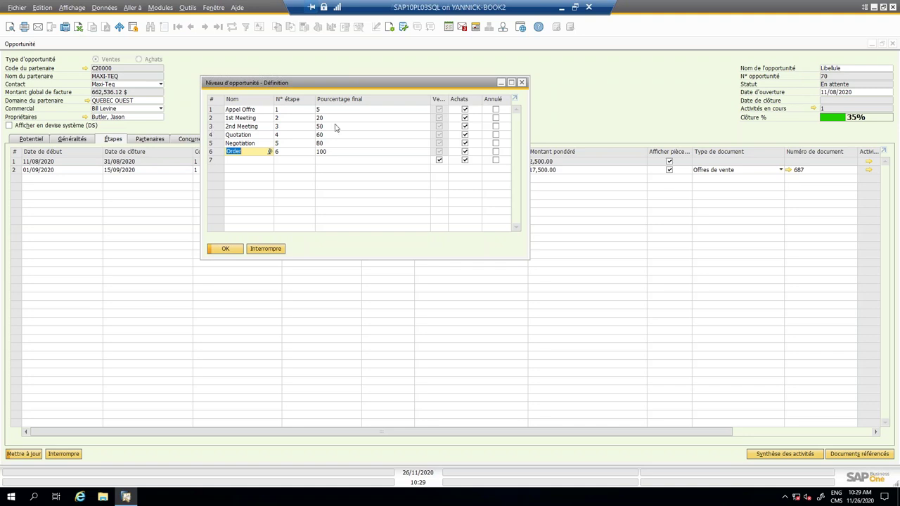
{"action": "left_click", "coordinate": [522, 83]}
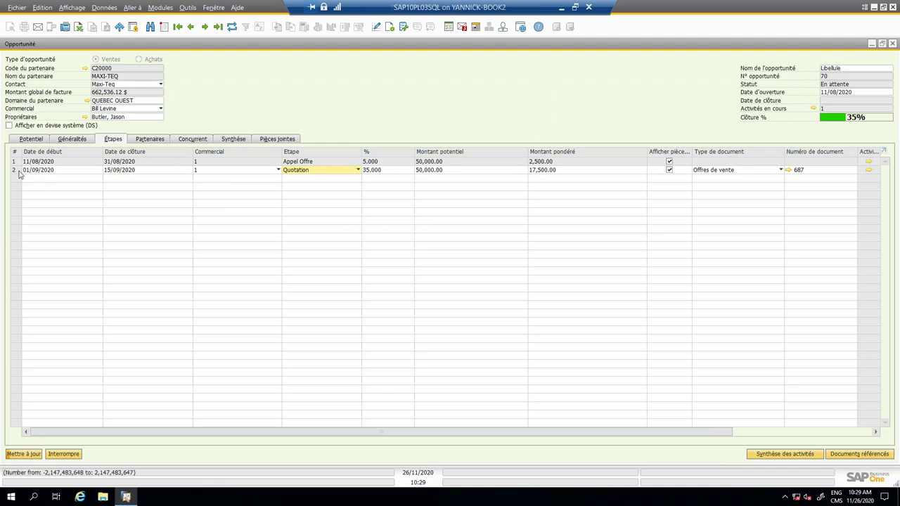
Add a Negotiation stage closing on 26/11/2020, agreeing to close the previous stage's linked document, and update the opportunity
{"action": "right_click", "coordinate": [15, 175]}
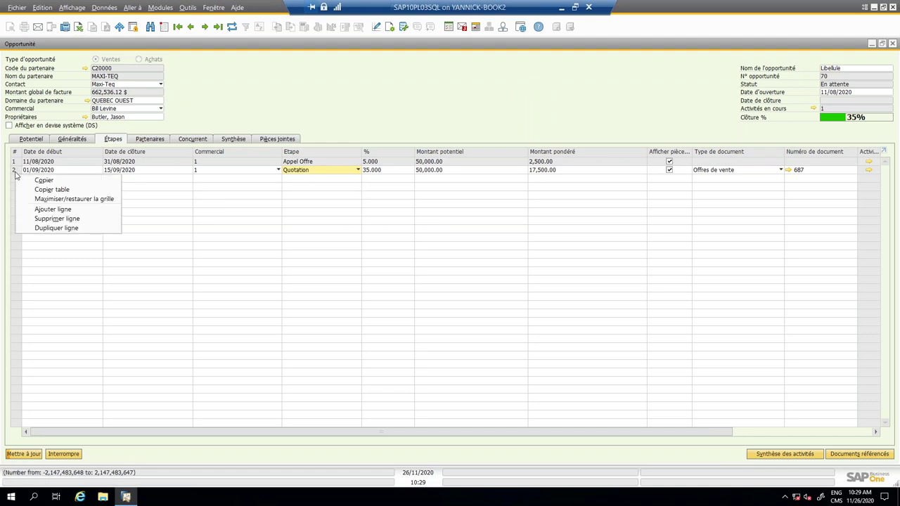
{"action": "left_click", "coordinate": [87, 219]}
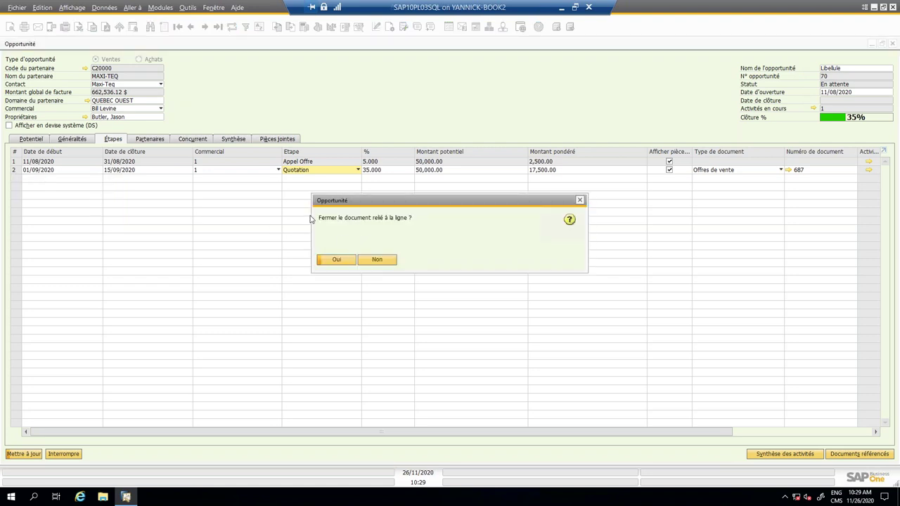
{"action": "left_click", "coordinate": [336, 260]}
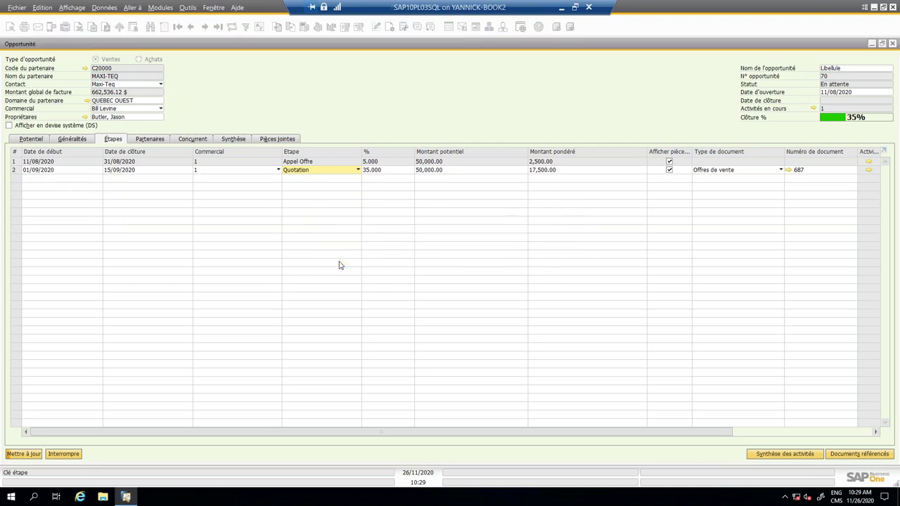
{"action": "left_click", "coordinate": [342, 182]}
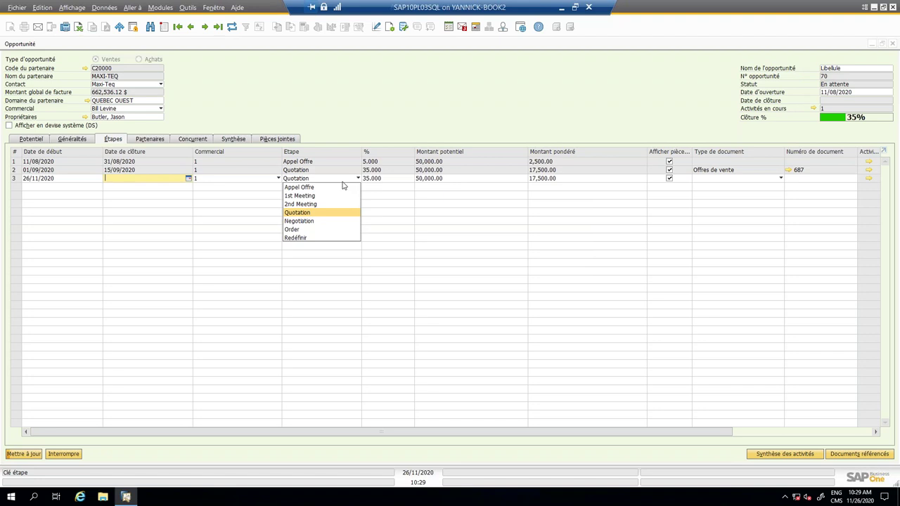
{"action": "left_click", "coordinate": [334, 225]}
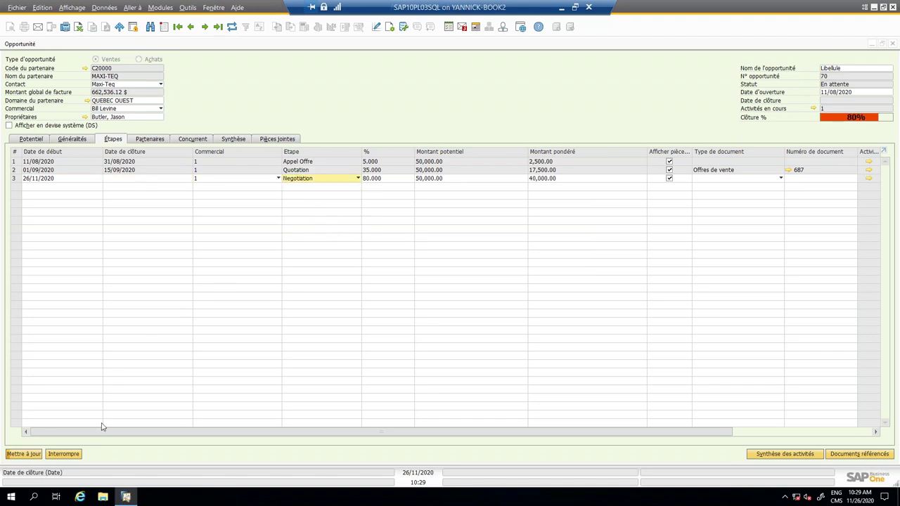
{"action": "left_click", "coordinate": [21, 453]}
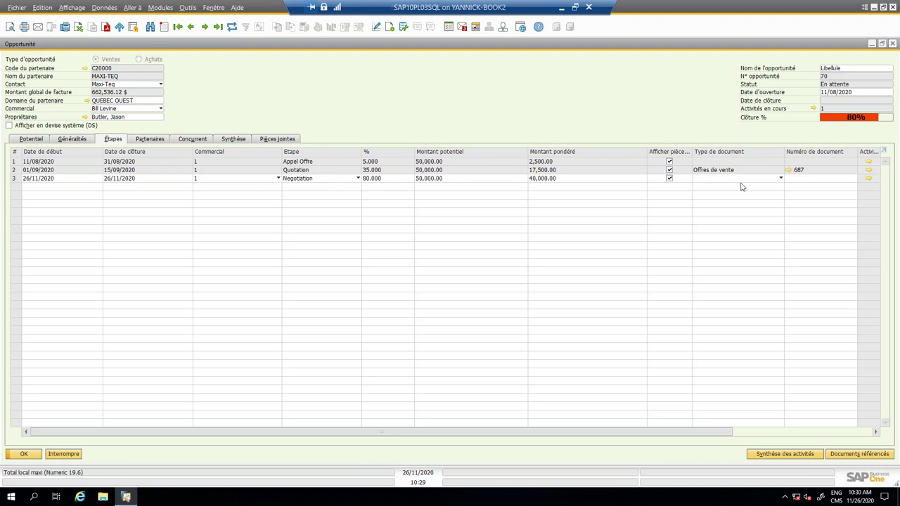
Set the Negotiation stage's document type to Offres de vente and open a new sales quotation from its document number list
{"action": "left_click", "coordinate": [781, 180]}
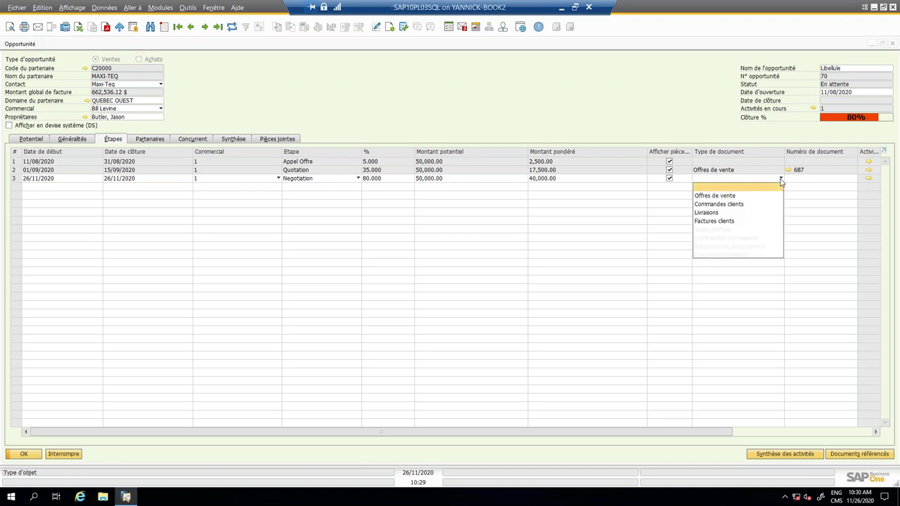
{"action": "left_click", "coordinate": [759, 196]}
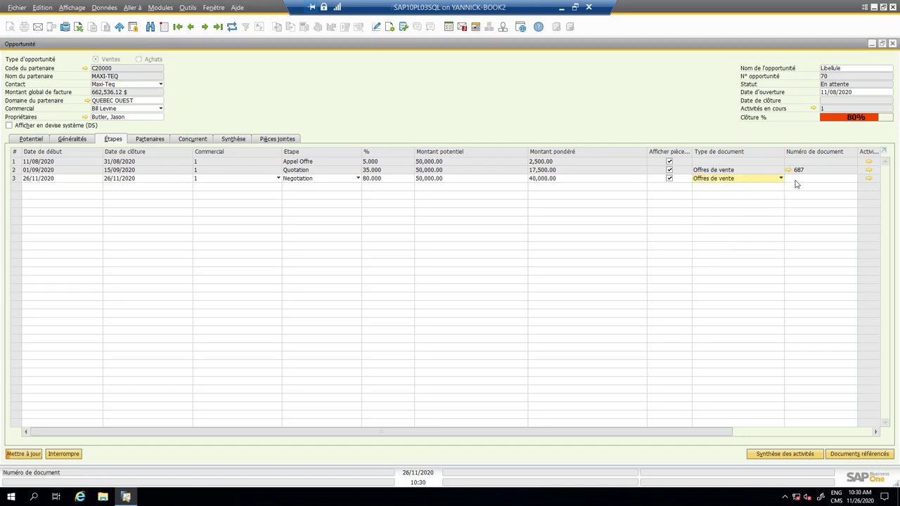
{"action": "left_click", "coordinate": [827, 178]}
{"action": "key", "text": "Tab"}
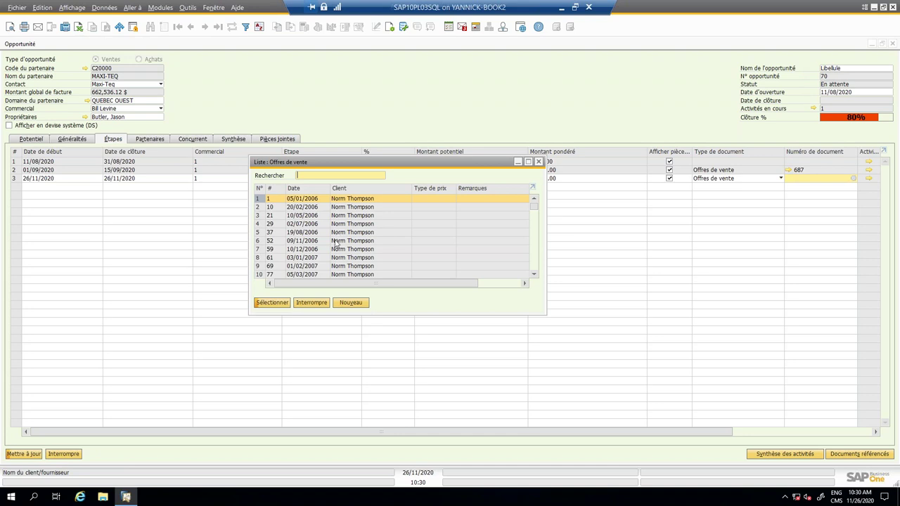
{"action": "left_click", "coordinate": [348, 305]}
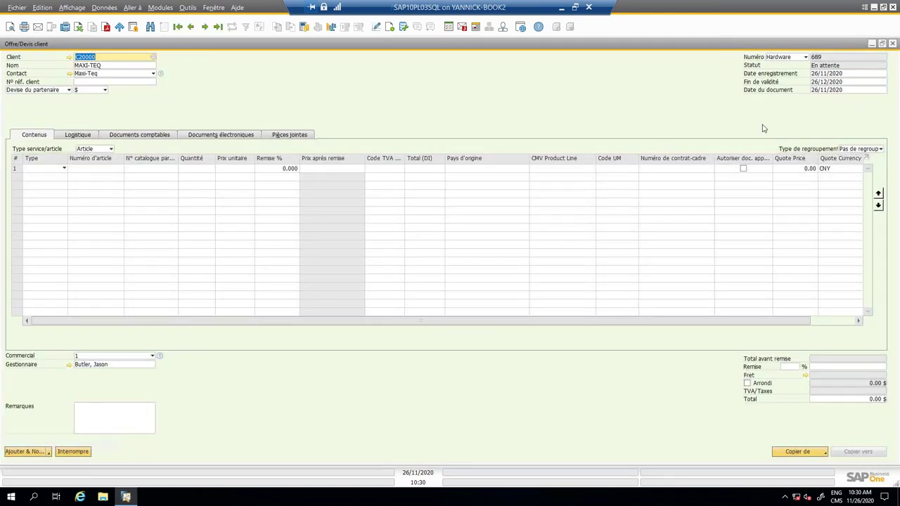
Close the new sales quotation without saving it
{"action": "left_click", "coordinate": [893, 44]}
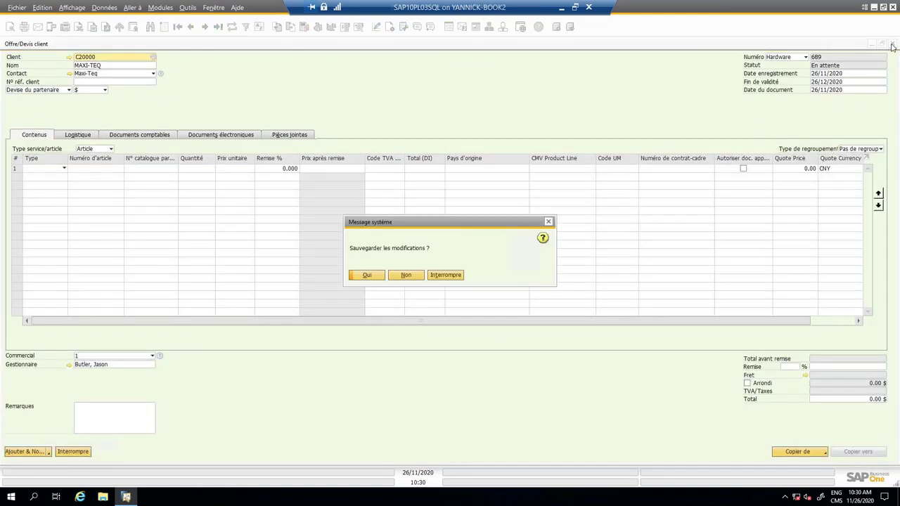
{"action": "left_click", "coordinate": [394, 279]}
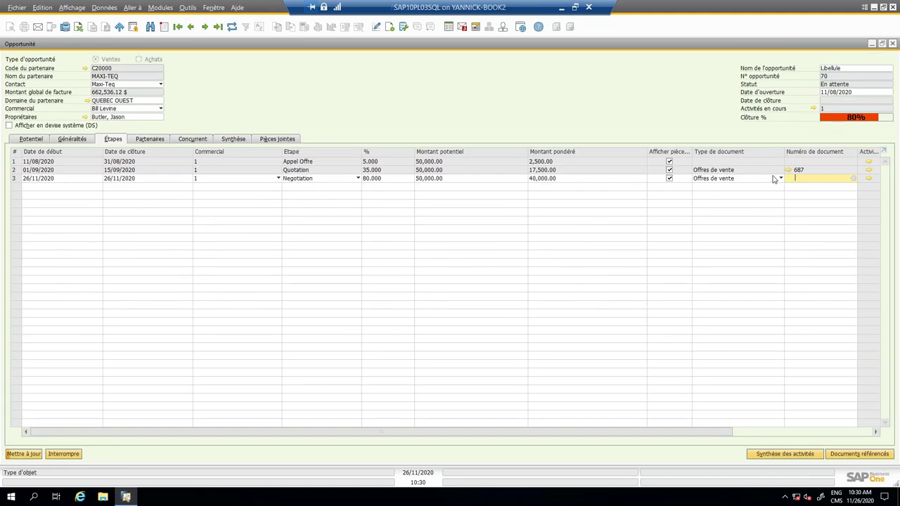
Open the sales quotation linked to the Quotation stage, view its relationship map, and return to the opportunity
{"action": "left_click", "coordinate": [788, 170]}
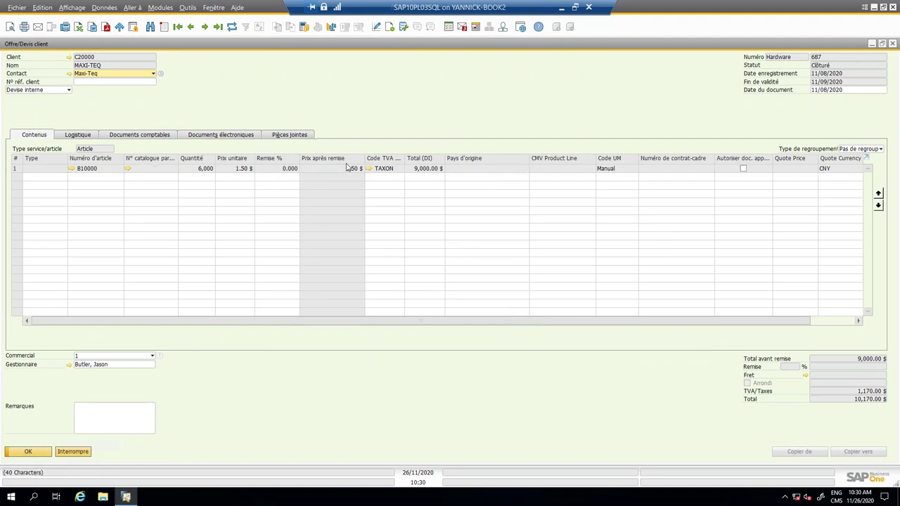
{"action": "right_click", "coordinate": [461, 116]}
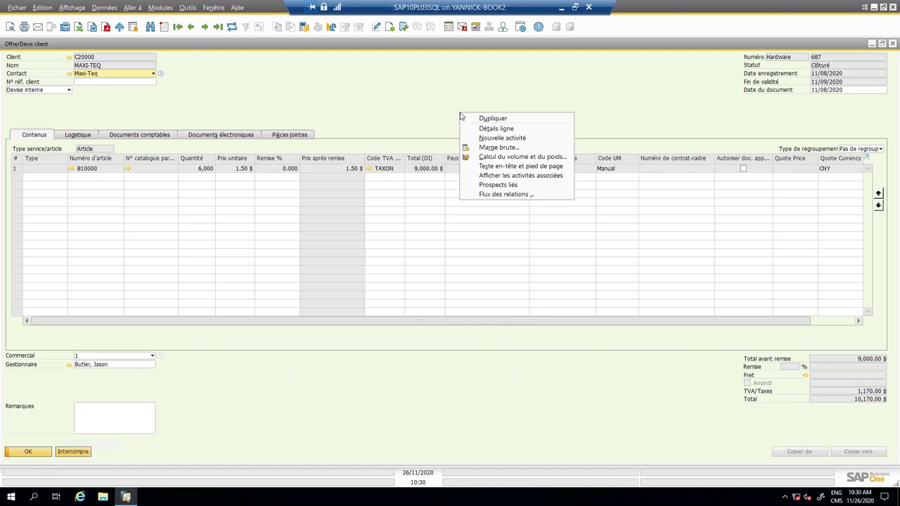
{"action": "left_click", "coordinate": [502, 196]}
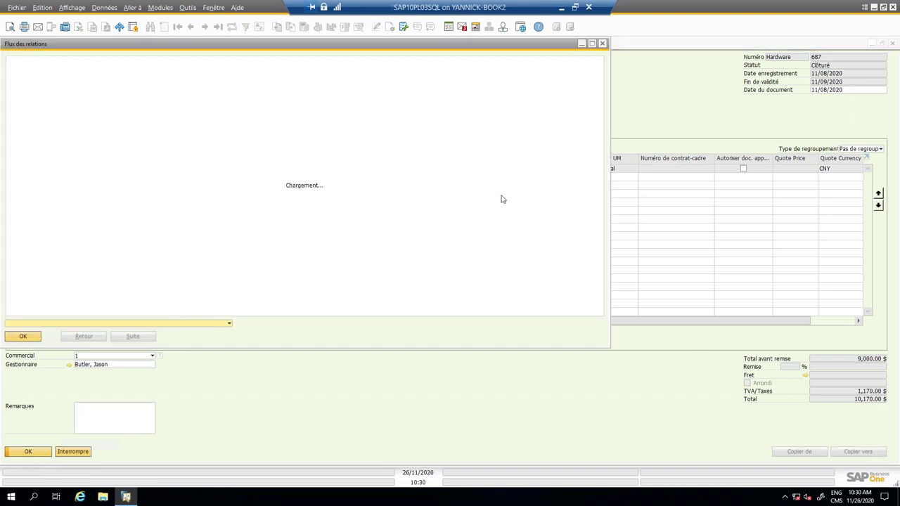
{"action": "left_click", "coordinate": [602, 43]}
{"action": "left_click", "coordinate": [891, 43]}
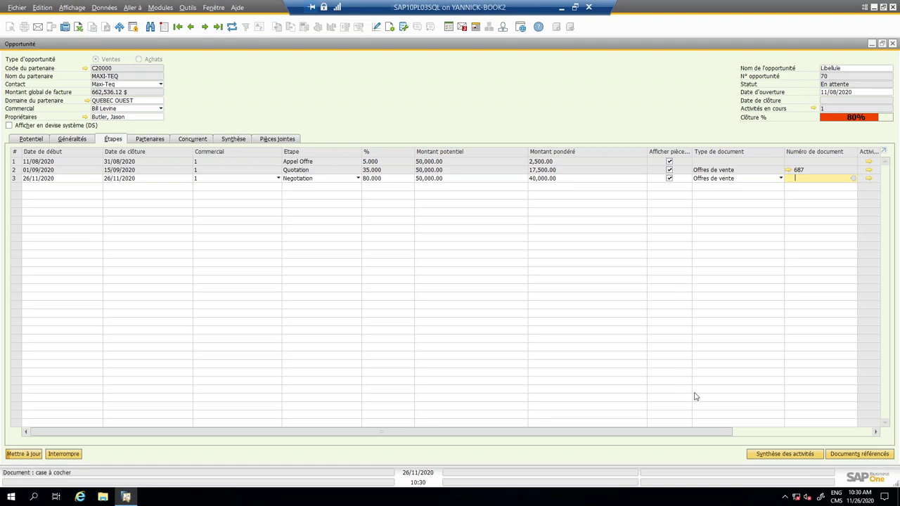
Browse the existing sales quotations for the Negotiation stage's document number and close the list without selecting one
{"action": "left_click_drag", "start_coordinate": [688, 435], "coordinate": [844, 435]}
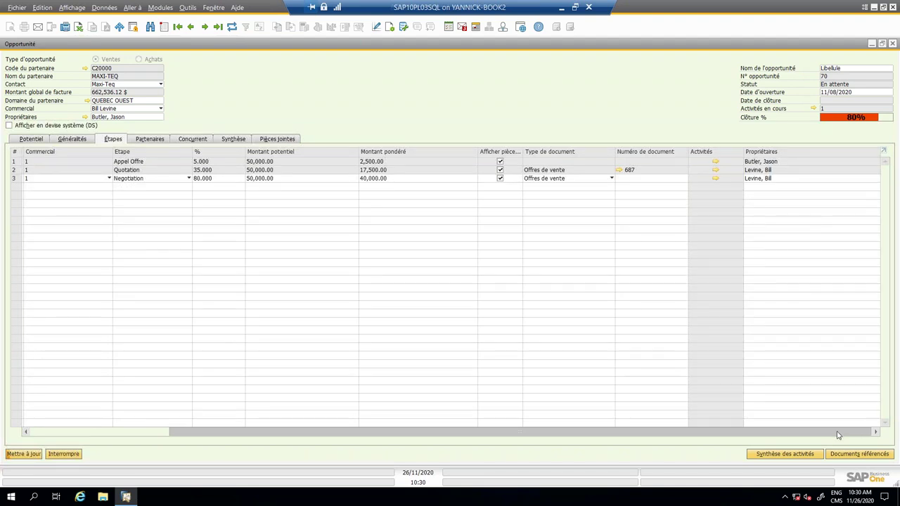
{"action": "left_click", "coordinate": [585, 317]}
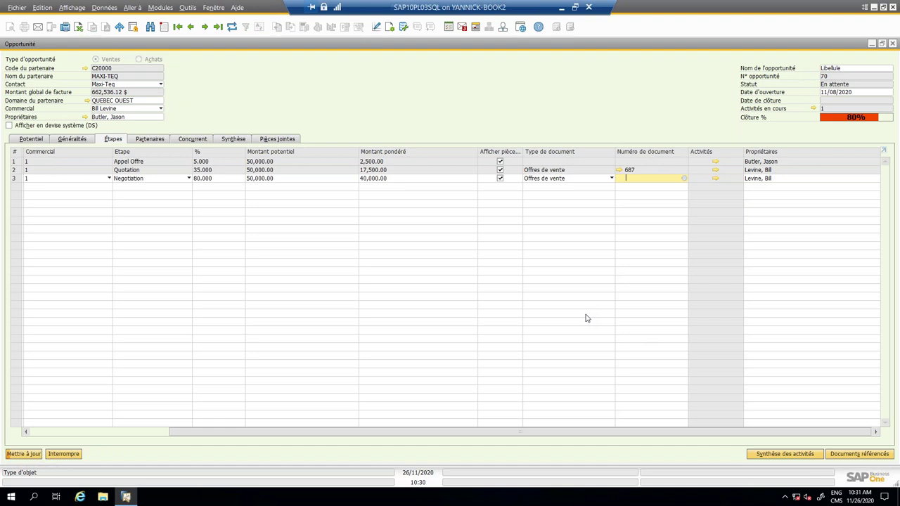
{"action": "left_click", "coordinate": [684, 178]}
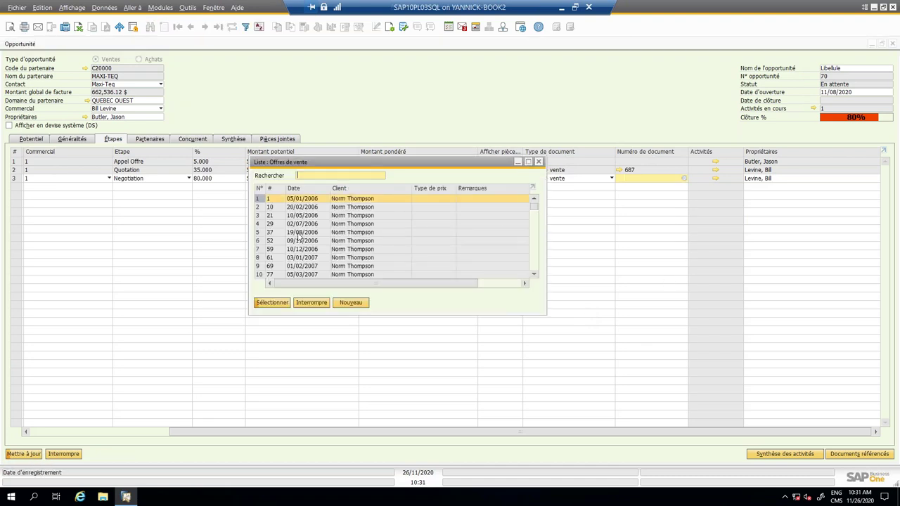
{"action": "left_click", "coordinate": [287, 234]}
{"action": "left_click", "coordinate": [286, 249]}
{"action": "left_click", "coordinate": [287, 235]}
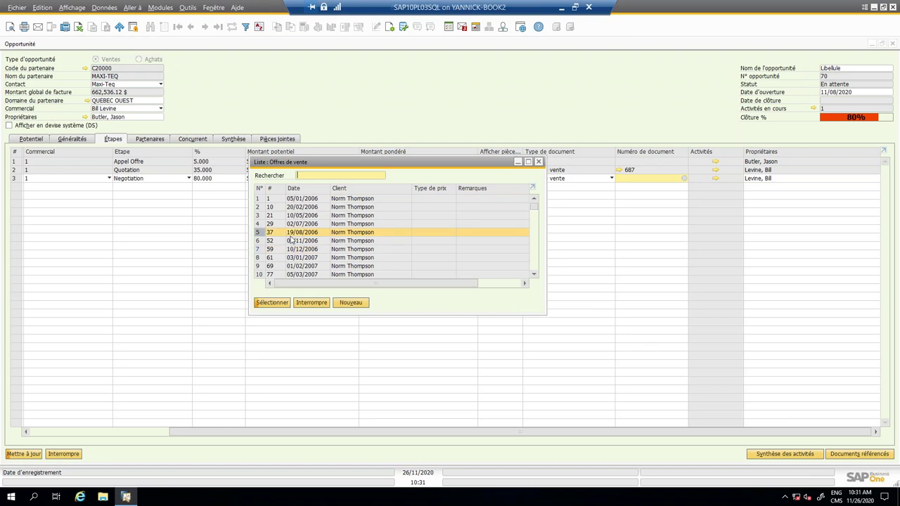
{"action": "left_click", "coordinate": [539, 161]}
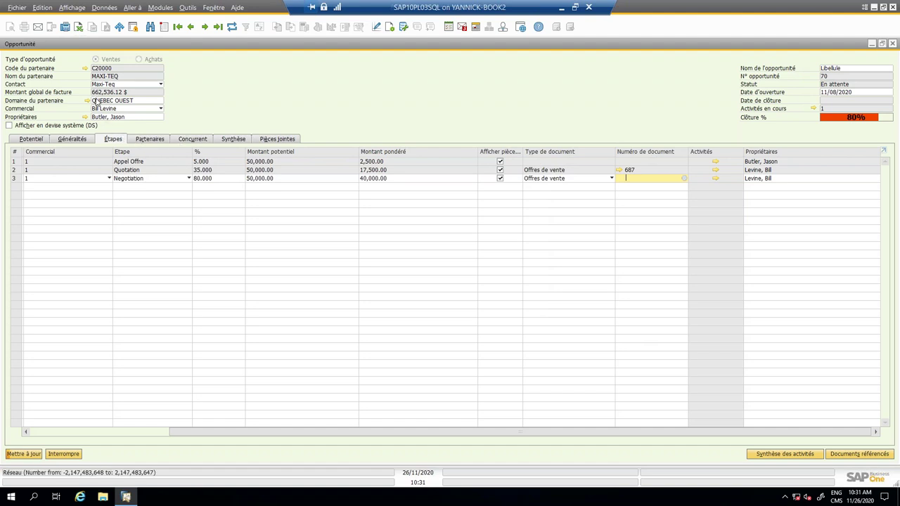
Look through the opportunity's partner, summary and competitor sections
{"action": "left_click", "coordinate": [140, 139]}
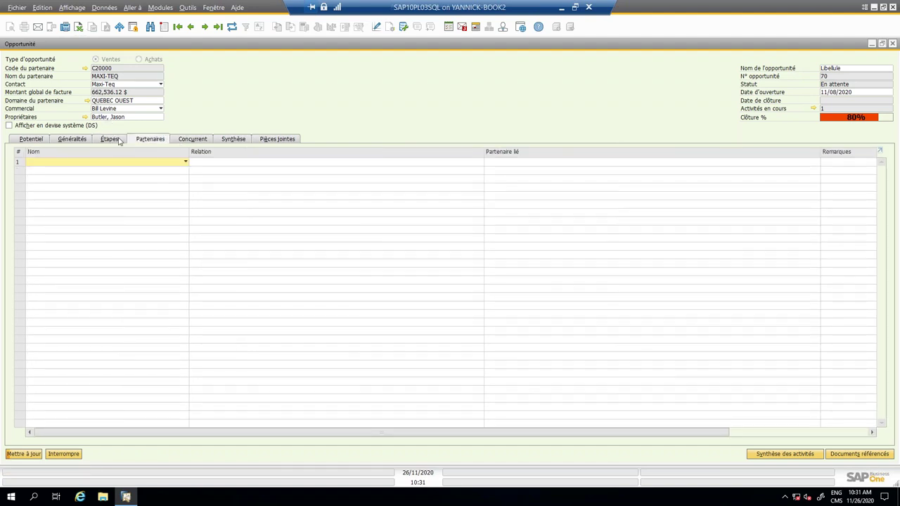
{"action": "left_click", "coordinate": [109, 139]}
{"action": "left_click", "coordinate": [149, 139]}
{"action": "left_click", "coordinate": [736, 437]}
{"action": "left_click", "coordinate": [227, 140]}
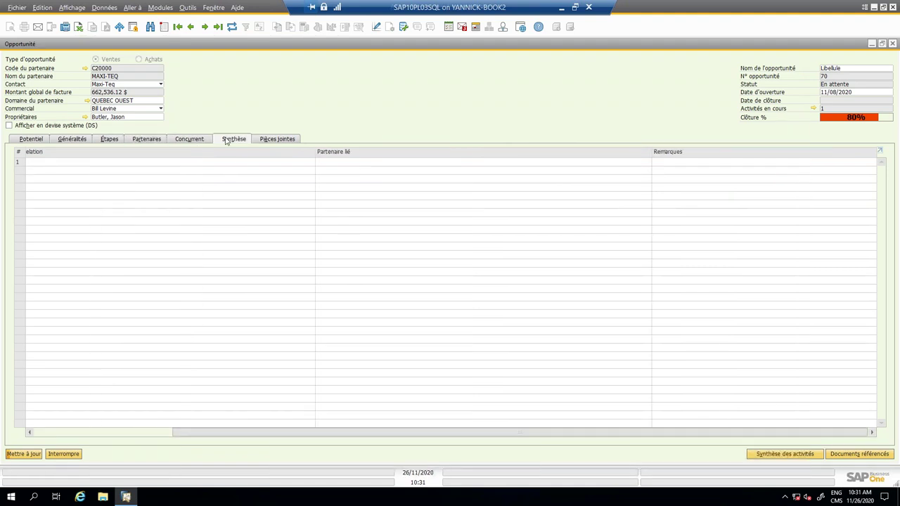
{"action": "left_click", "coordinate": [187, 139]}
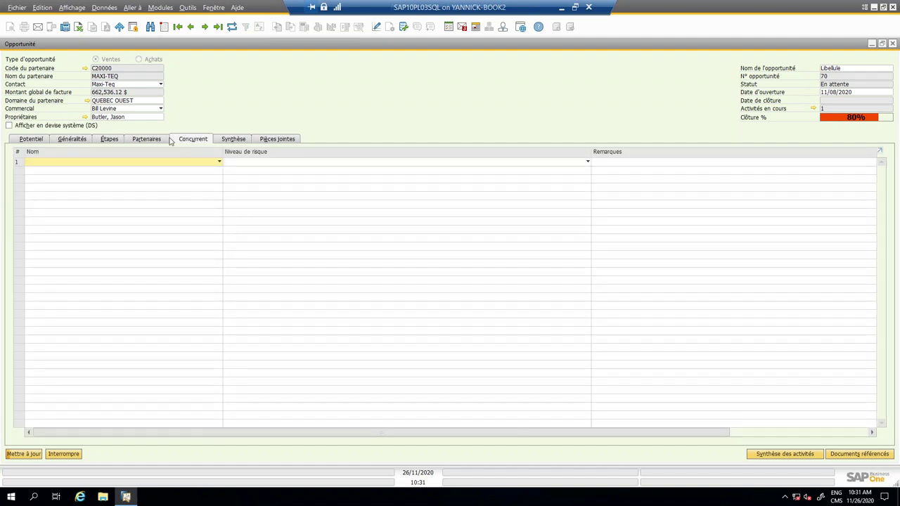
Review the opportunity's channel partner, project and industry fields alongside its list of stages
{"action": "left_click", "coordinate": [72, 140]}
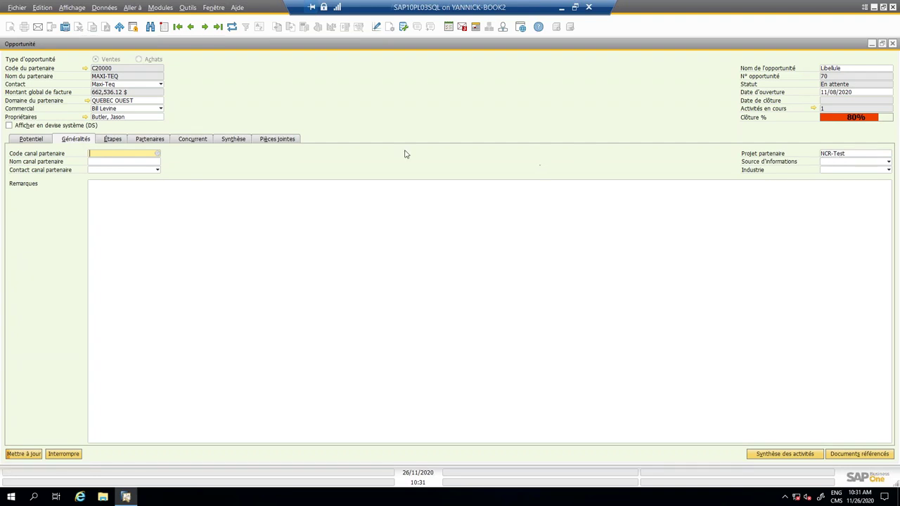
{"action": "left_click", "coordinate": [112, 139]}
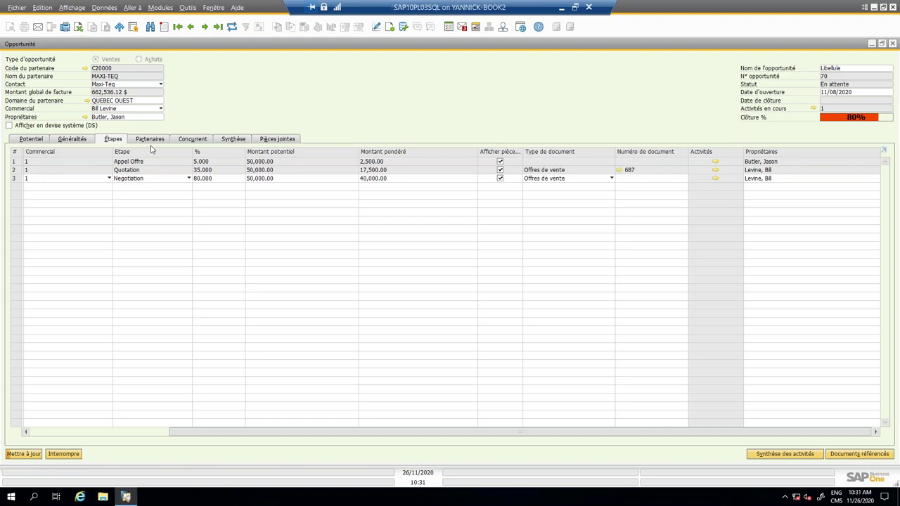
{"action": "left_click", "coordinate": [74, 139]}
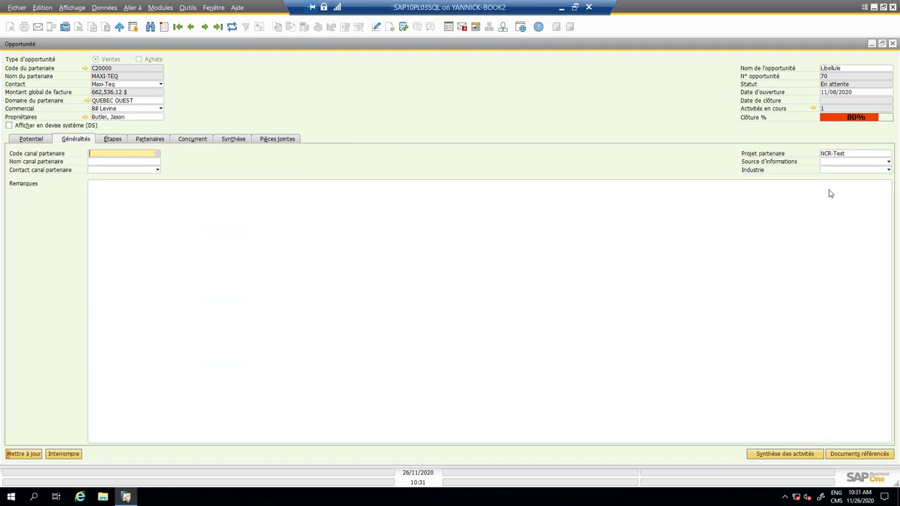
{"action": "left_click", "coordinate": [115, 140]}
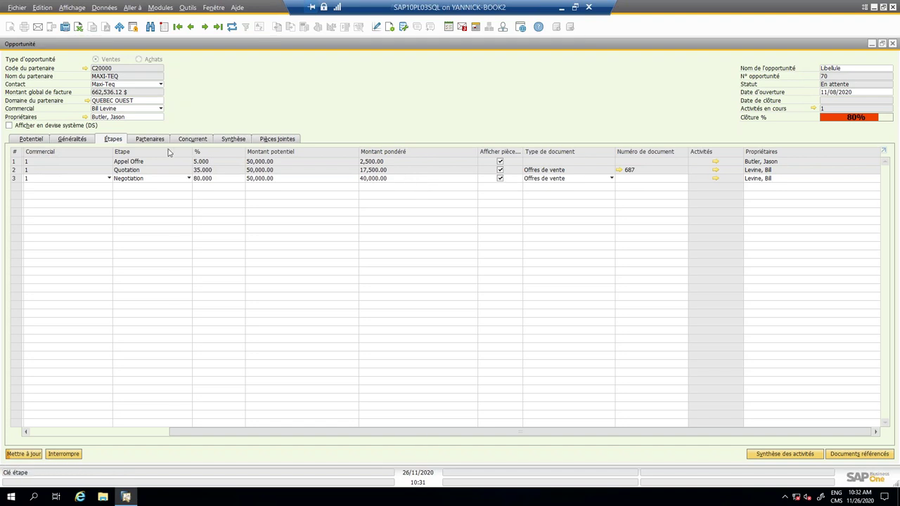
View the Negotiation stage's activity summary and a blank new activity, closing it without creating anything
{"action": "left_click", "coordinate": [716, 176]}
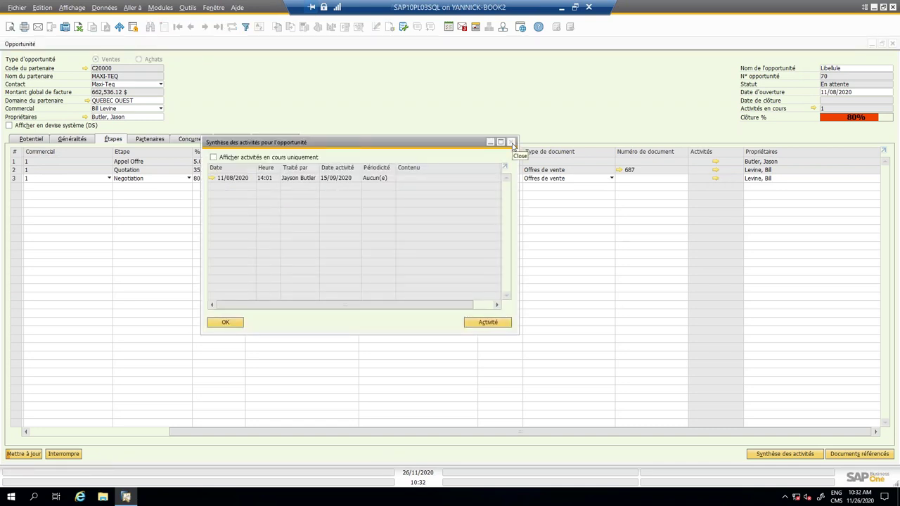
{"action": "left_click", "coordinate": [513, 143]}
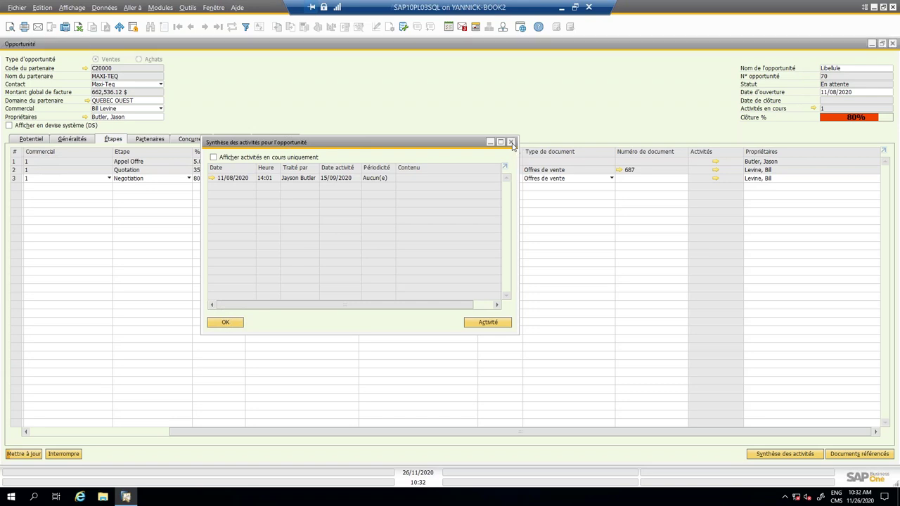
{"action": "left_click", "coordinate": [715, 178]}
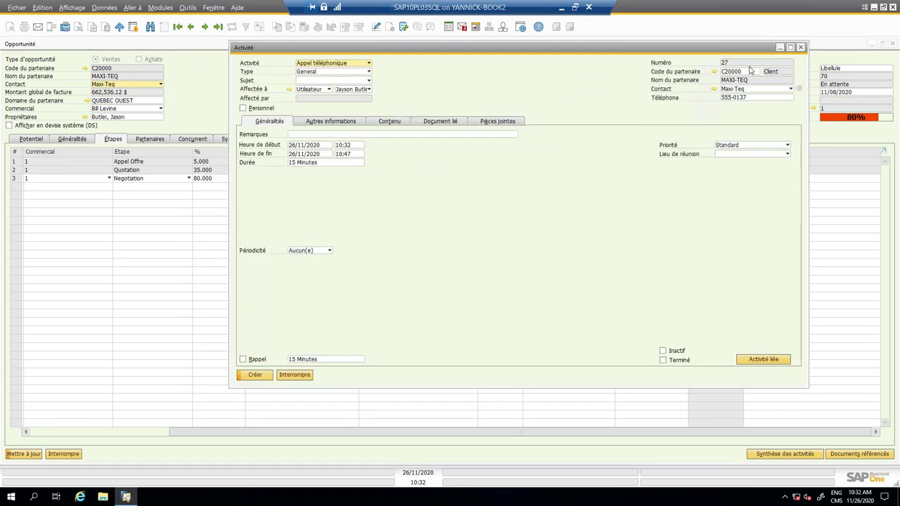
{"action": "left_click", "coordinate": [801, 47]}
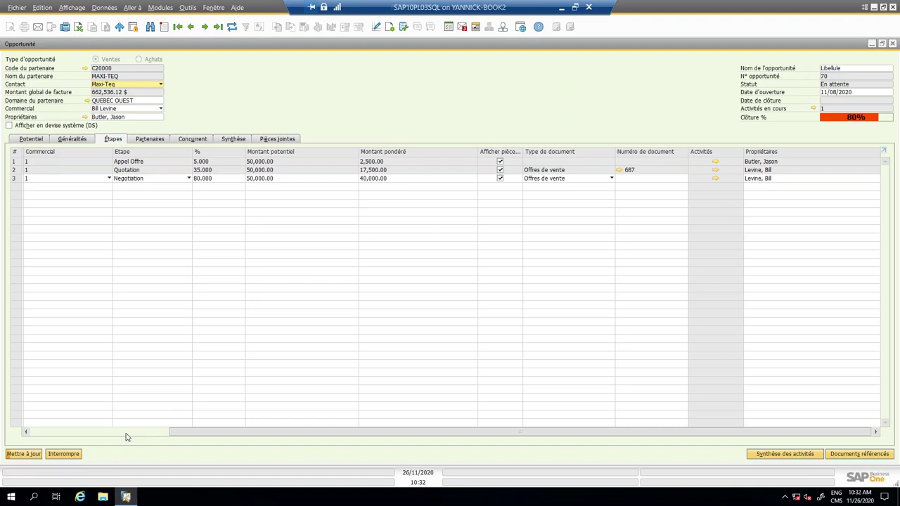
Show the opportunity's partners and look at the query categories in the query manager, closing it without running one
{"action": "left_click", "coordinate": [148, 139]}
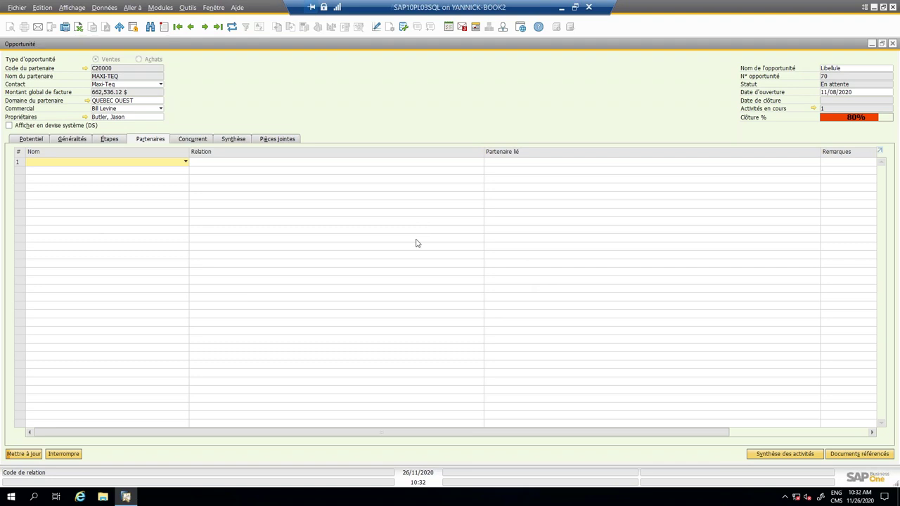
{"action": "left_click", "coordinate": [403, 27]}
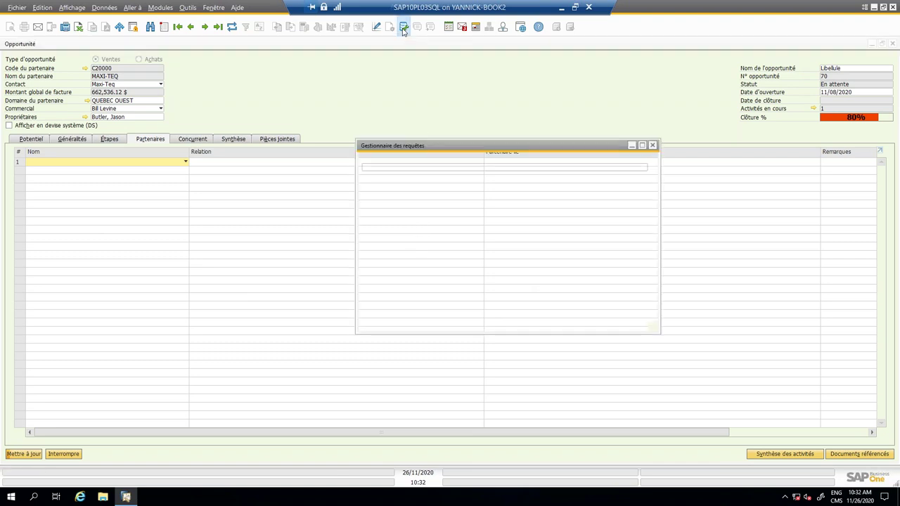
{"action": "left_click", "coordinate": [652, 146]}
{"action": "left_click", "coordinate": [403, 28]}
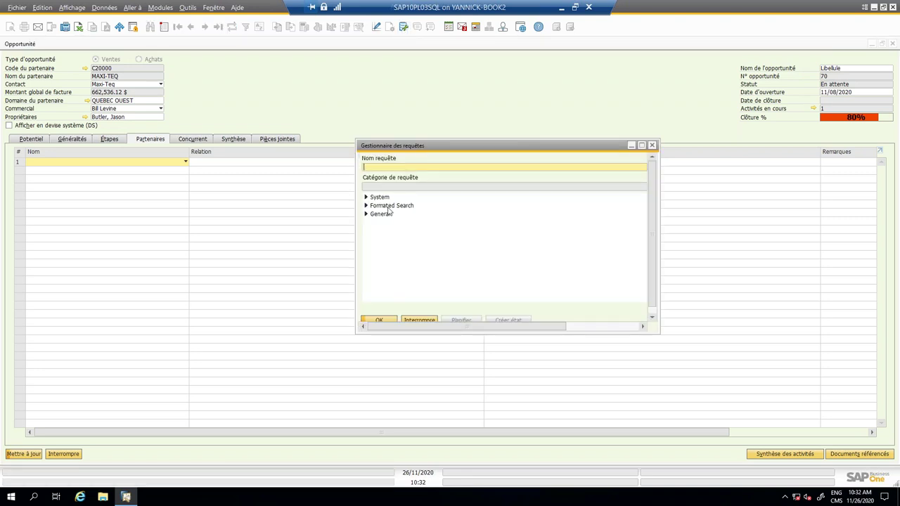
{"action": "left_click", "coordinate": [652, 145]}
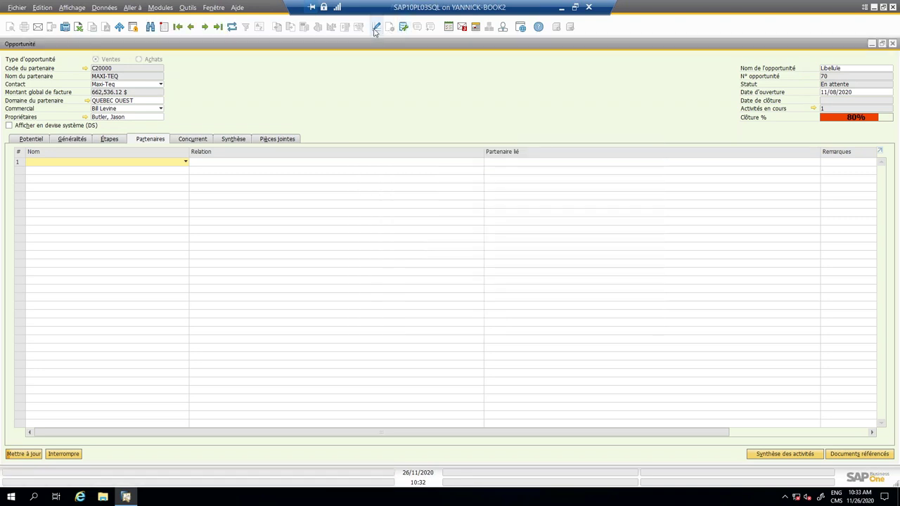
Open the partner definition list from the opportunity's first partner row and name a new partner Untel
{"action": "left_click", "coordinate": [186, 163]}
{"action": "left_click", "coordinate": [153, 175]}
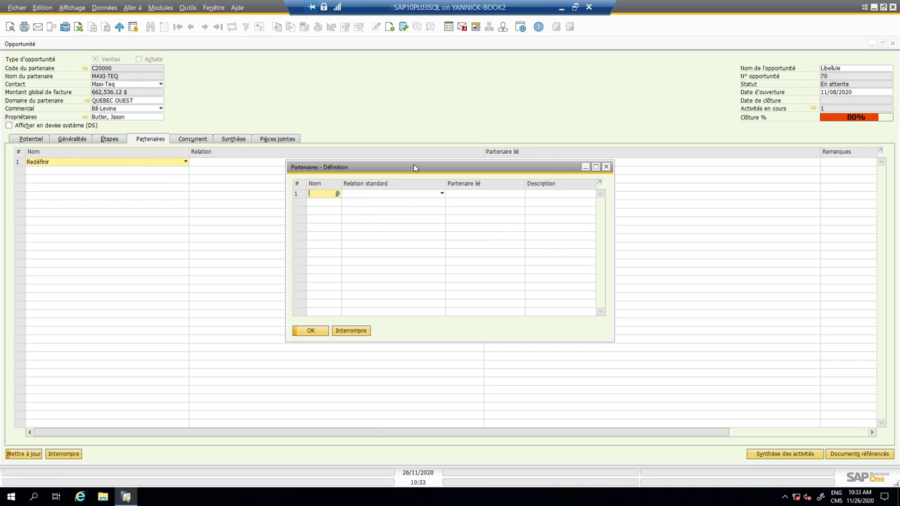
{"action": "left_click_drag", "start_coordinate": [614, 259], "coordinate": [689, 255]}
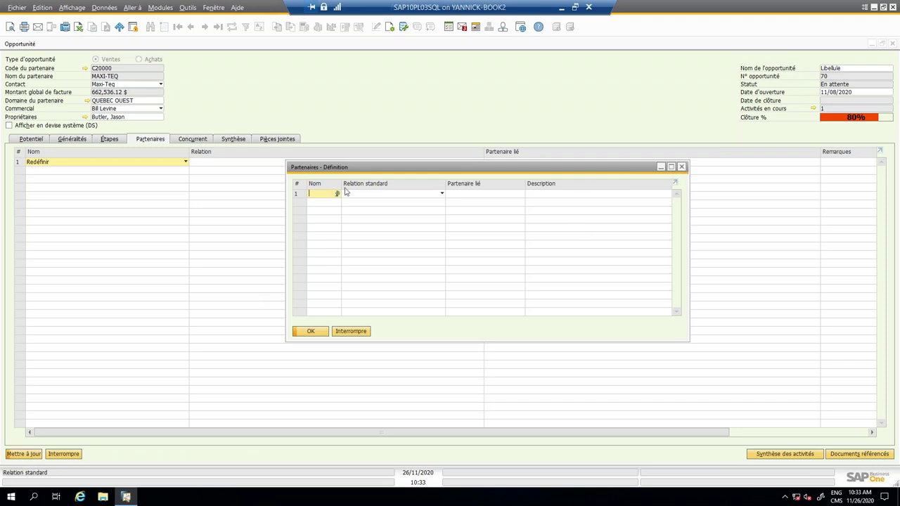
{"action": "type", "text": "Untel"}
{"action": "key", "text": "Tab"}
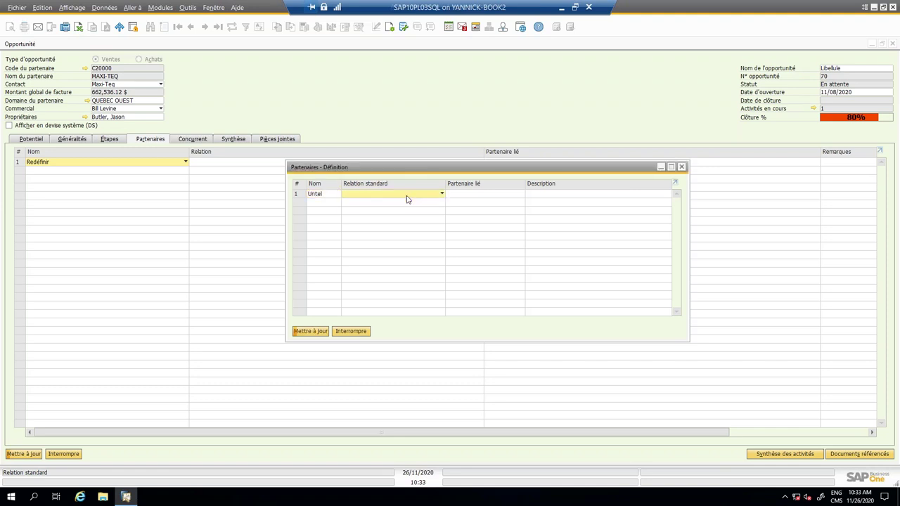
Link partner Untel to an existing business partner, leave its description blank, and save the definition to the opportunity's partner row
{"action": "left_click", "coordinate": [485, 194]}
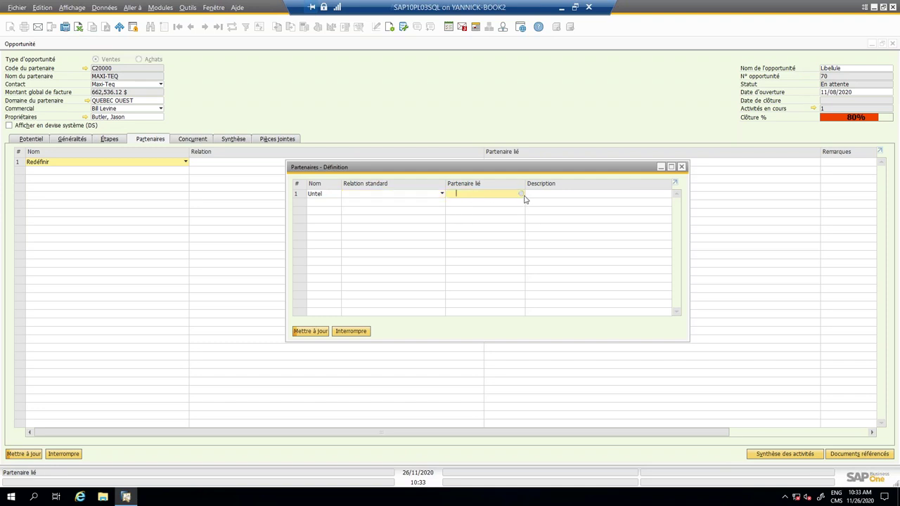
{"action": "left_click", "coordinate": [521, 195]}
{"action": "double_click", "coordinate": [146, 148]}
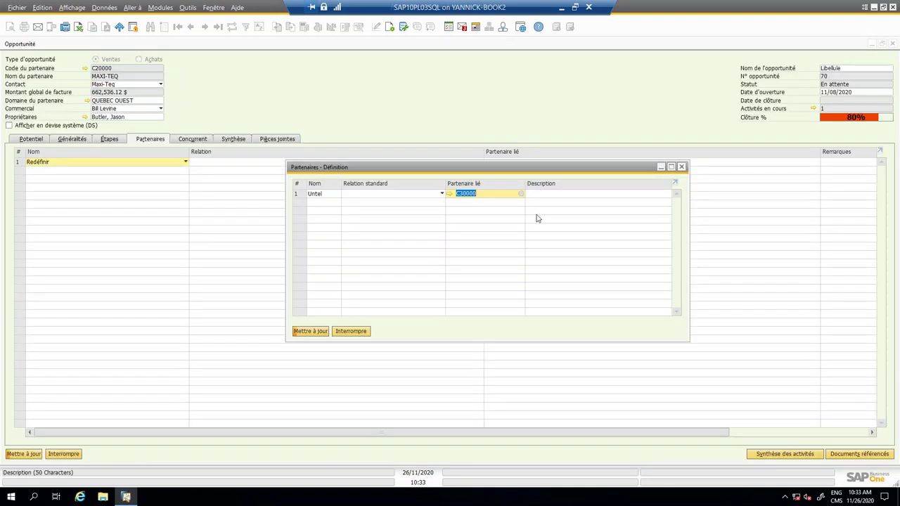
{"action": "left_click", "coordinate": [551, 193]}
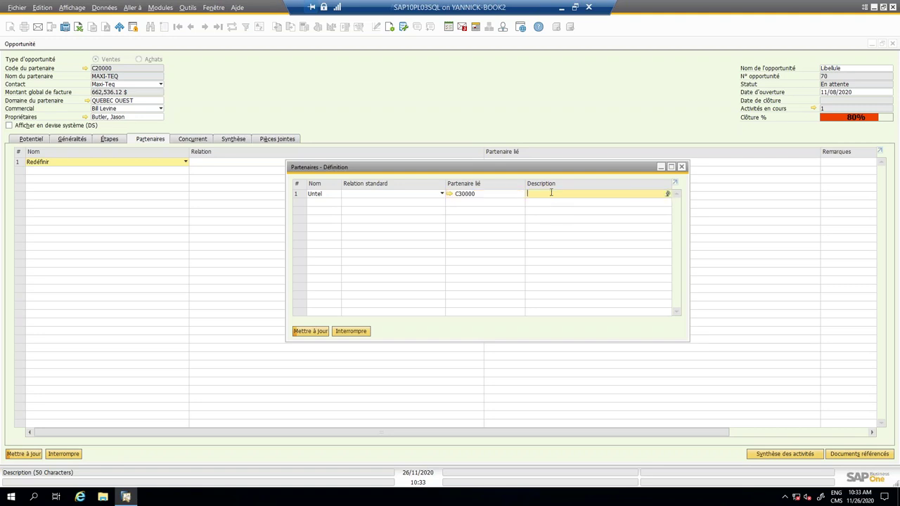
{"action": "left_click", "coordinate": [322, 332]}
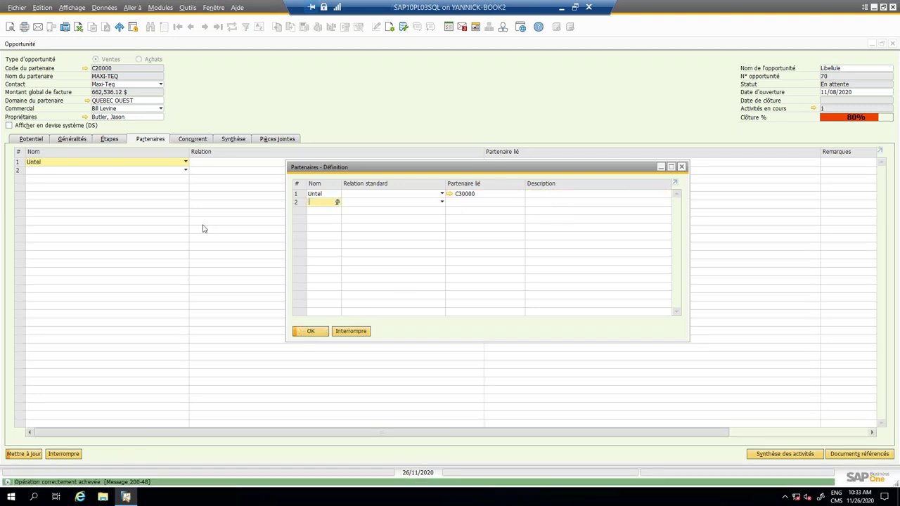
{"action": "left_click", "coordinate": [325, 332]}
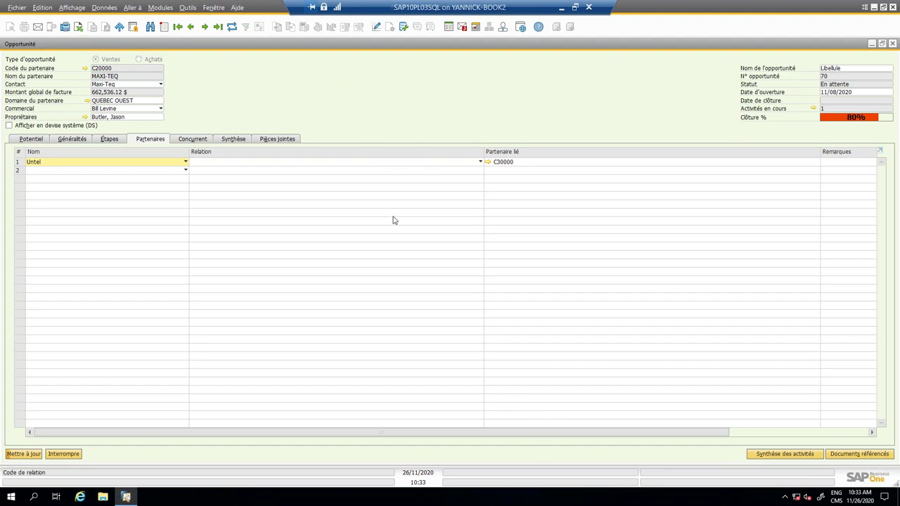
Reopen the partner definition list from the opportunity's second partner row and close it without adding another partner
{"action": "left_click", "coordinate": [139, 168]}
{"action": "left_click", "coordinate": [138, 181]}
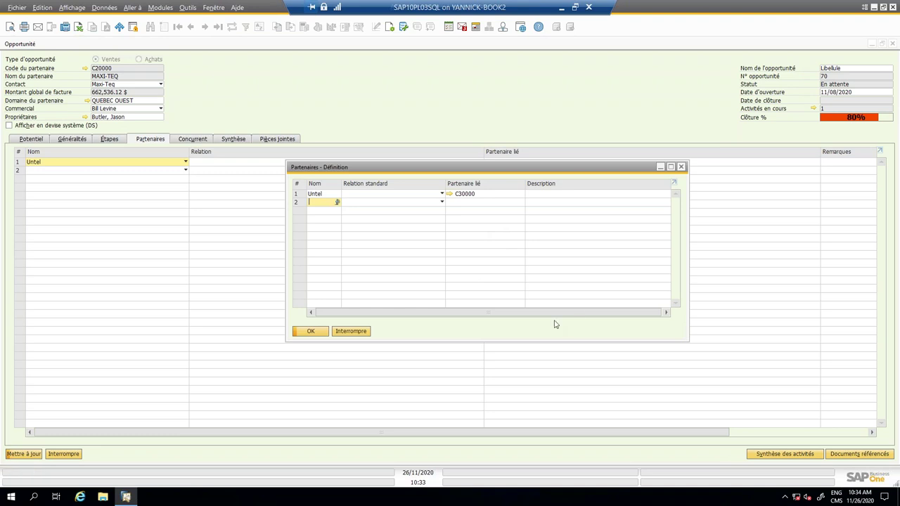
{"action": "left_click", "coordinate": [356, 330]}
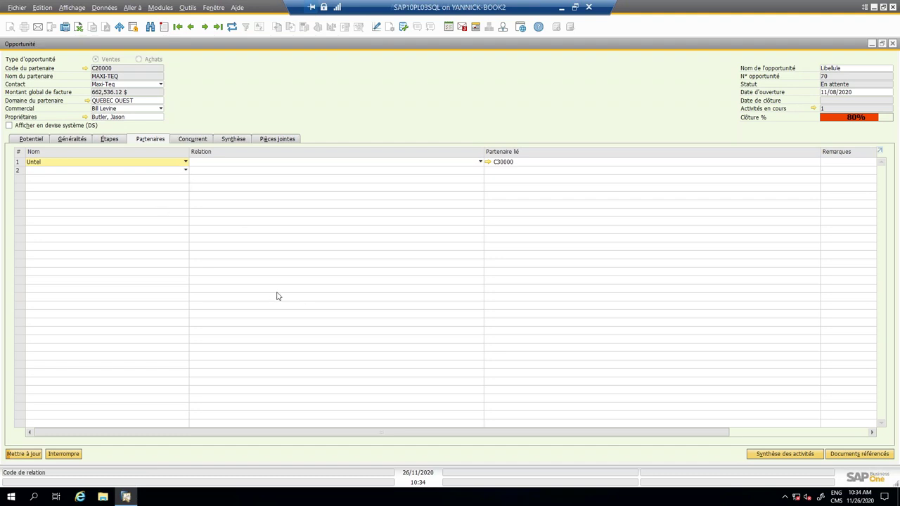
Show the opportunity's competitors and view the blank competitor definition list, closing it without adding a competitor
{"action": "left_click", "coordinate": [191, 141]}
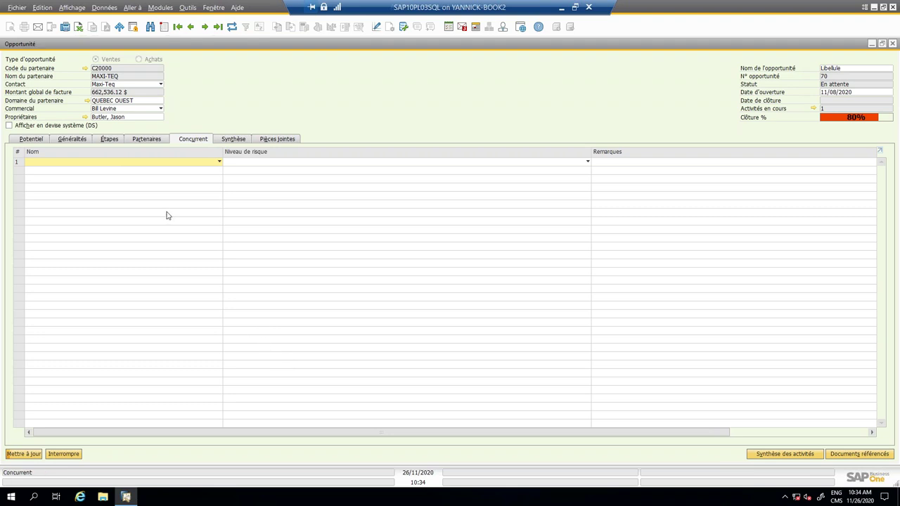
{"action": "left_click", "coordinate": [213, 165]}
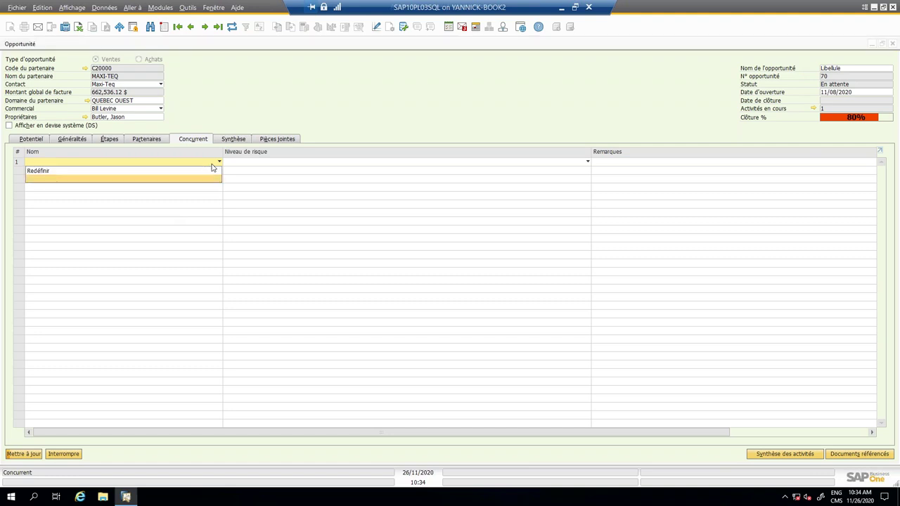
{"action": "left_click", "coordinate": [199, 174]}
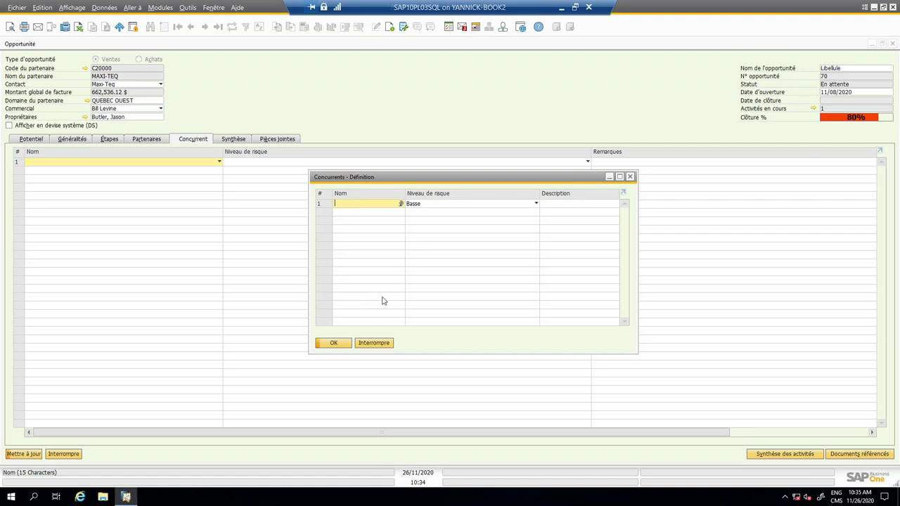
{"action": "left_click", "coordinate": [633, 179]}
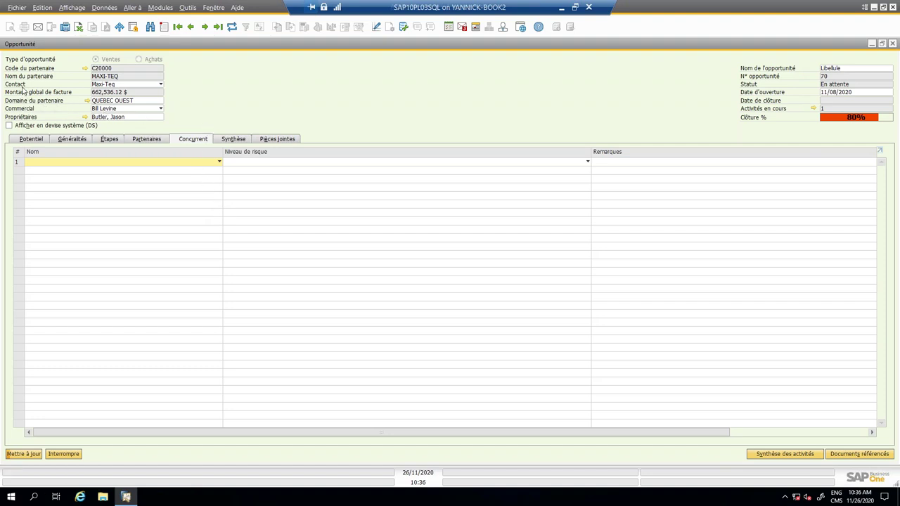
Review the opportunity's contact choices and the contacts recorded on the MAXI-TEQ business partner master record, closing the record without changes
{"action": "left_click", "coordinate": [110, 86]}
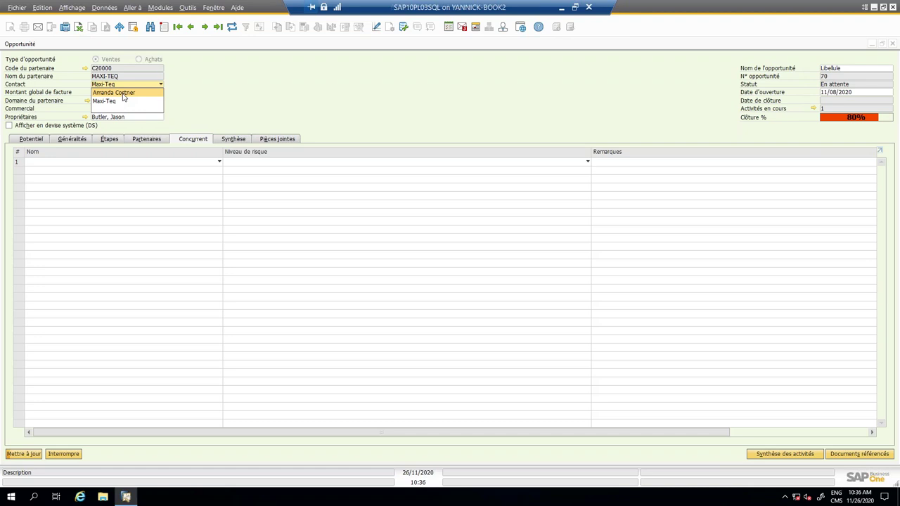
{"action": "left_click", "coordinate": [86, 72]}
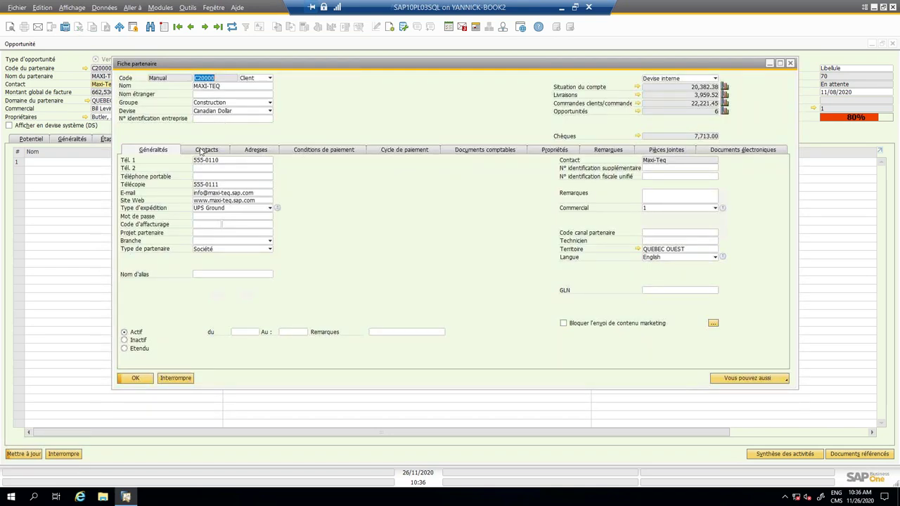
{"action": "left_click", "coordinate": [209, 150]}
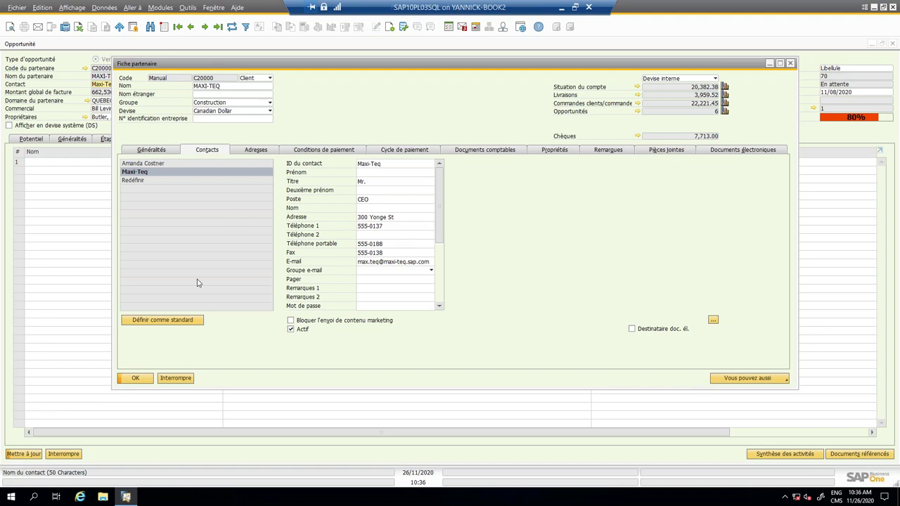
{"action": "left_click", "coordinate": [791, 65]}
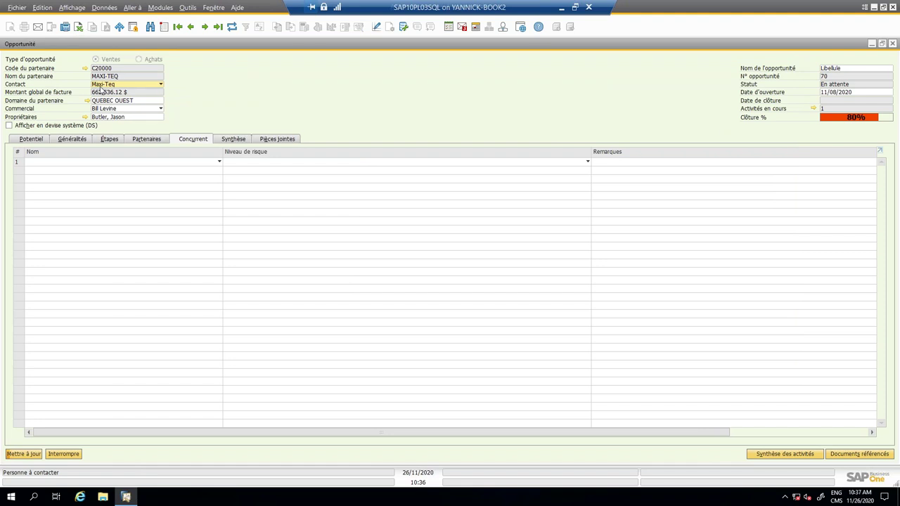
{"action": "left_click", "coordinate": [84, 68]}
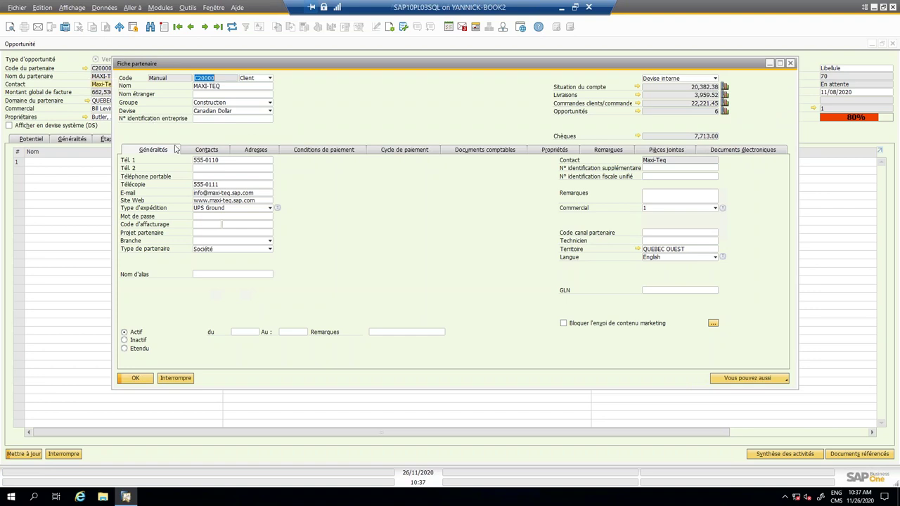
{"action": "left_click", "coordinate": [207, 150]}
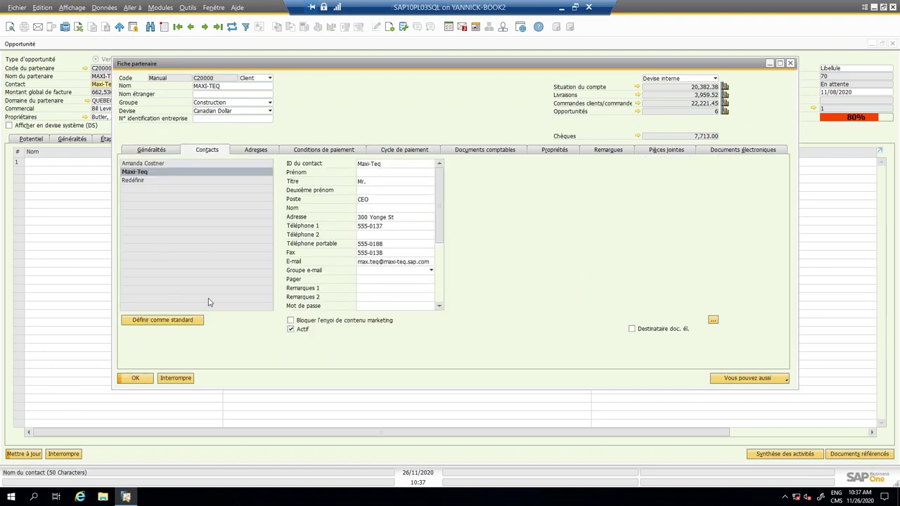
{"action": "left_click", "coordinate": [790, 63]}
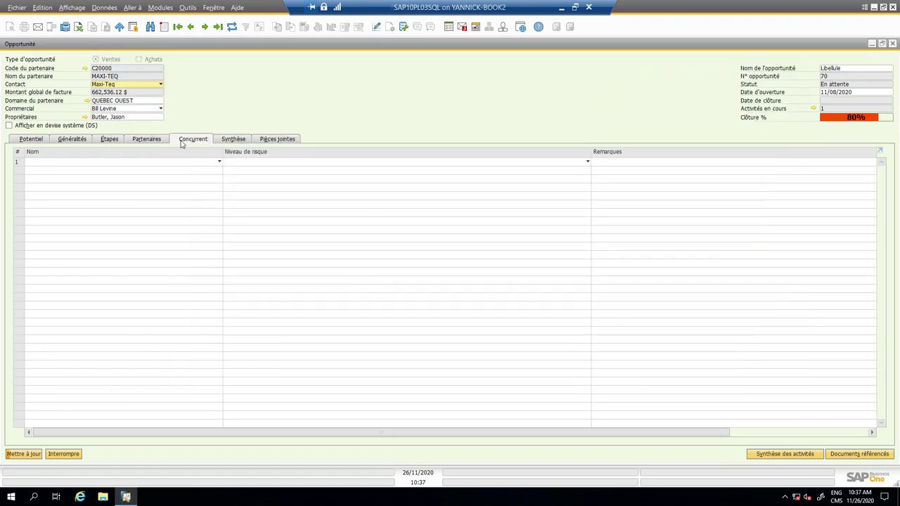
View the opportunity's summary status and its attachments grid including the free text column, and close the opportunity
{"action": "left_click", "coordinate": [228, 144]}
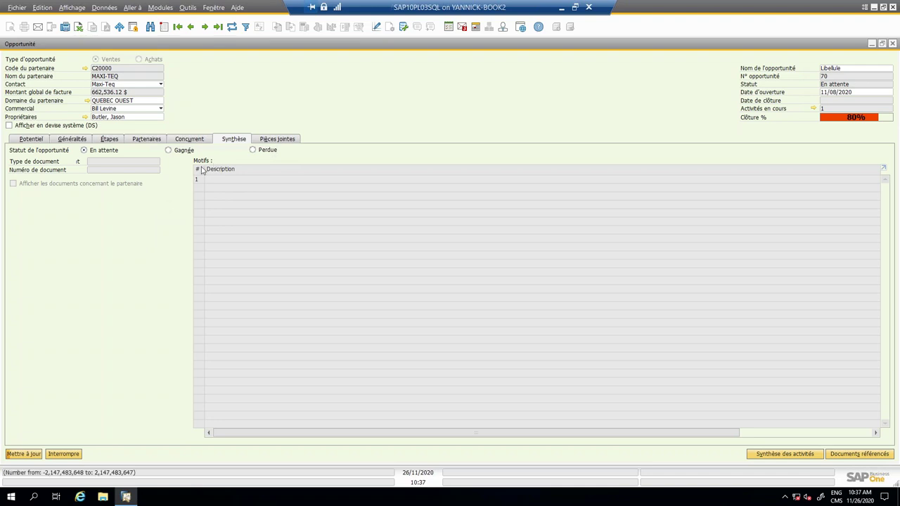
{"action": "left_click", "coordinate": [278, 140]}
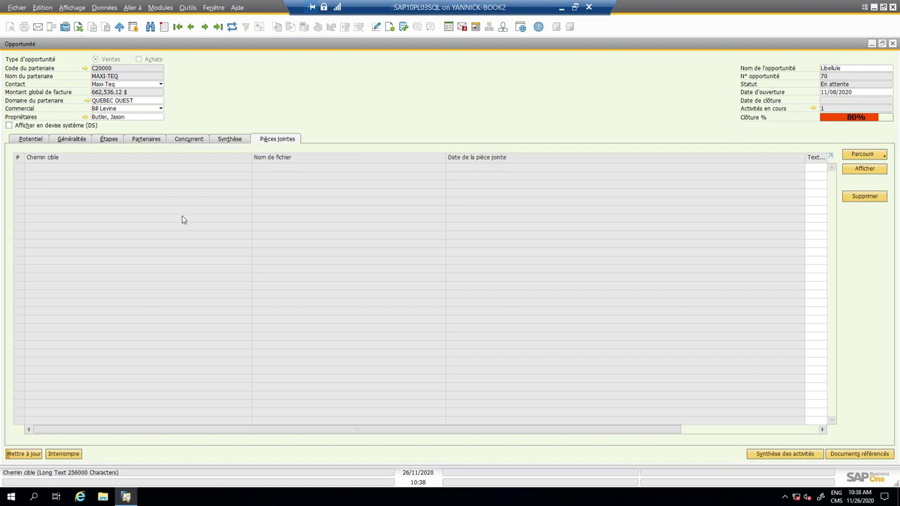
{"action": "left_click", "coordinate": [778, 430]}
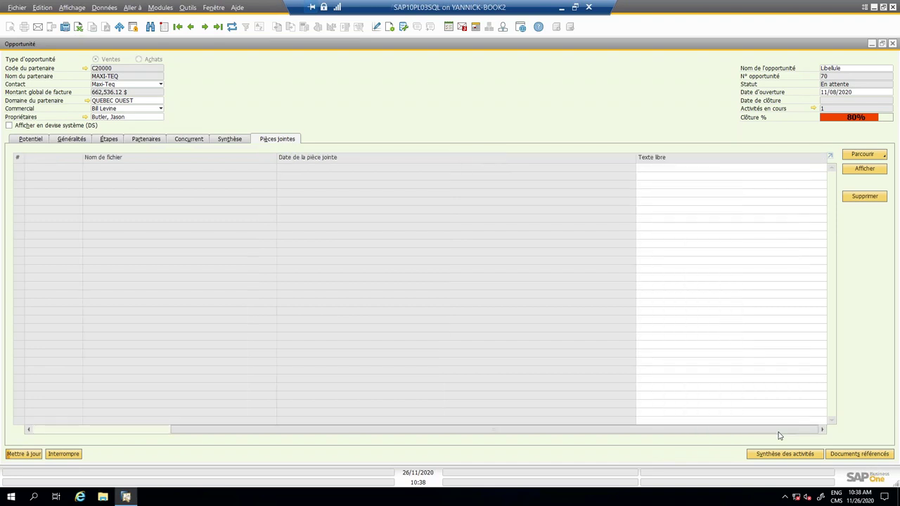
{"action": "left_click_drag", "start_coordinate": [778, 432], "coordinate": [543, 444]}
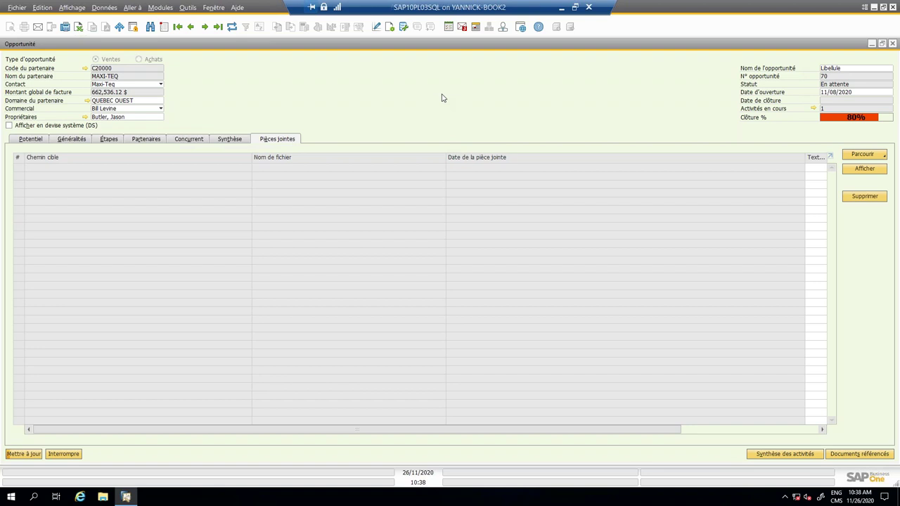
{"action": "left_click", "coordinate": [894, 45]}
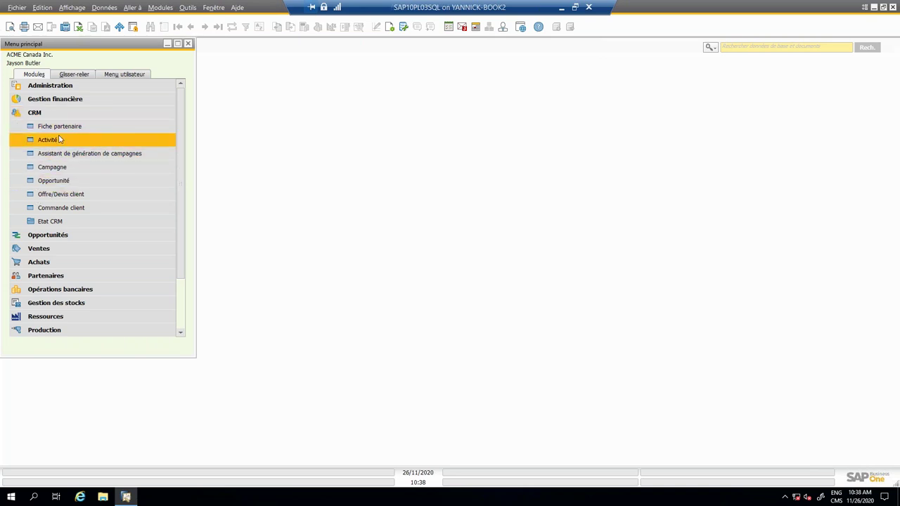
View a blank customer quotation and a blank sales order from the CRM module, closing both without entering anything
{"action": "left_click", "coordinate": [84, 196]}
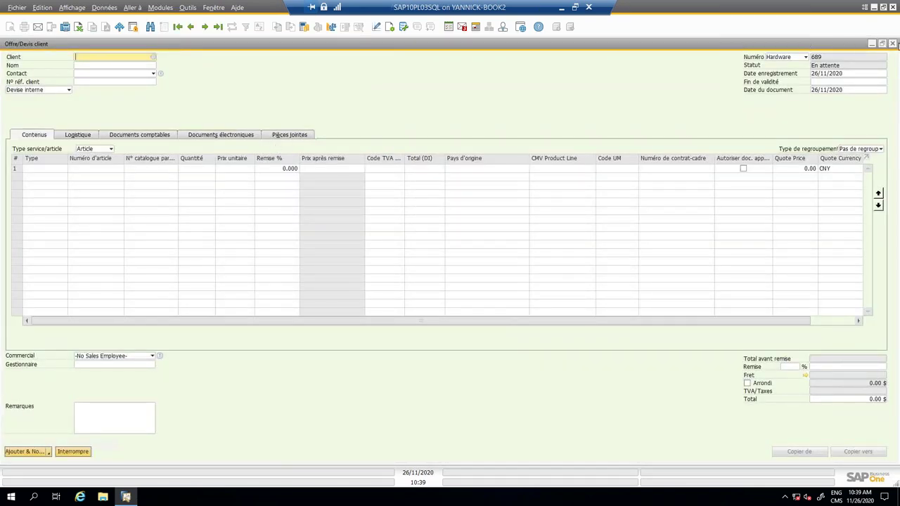
{"action": "left_click", "coordinate": [892, 43]}
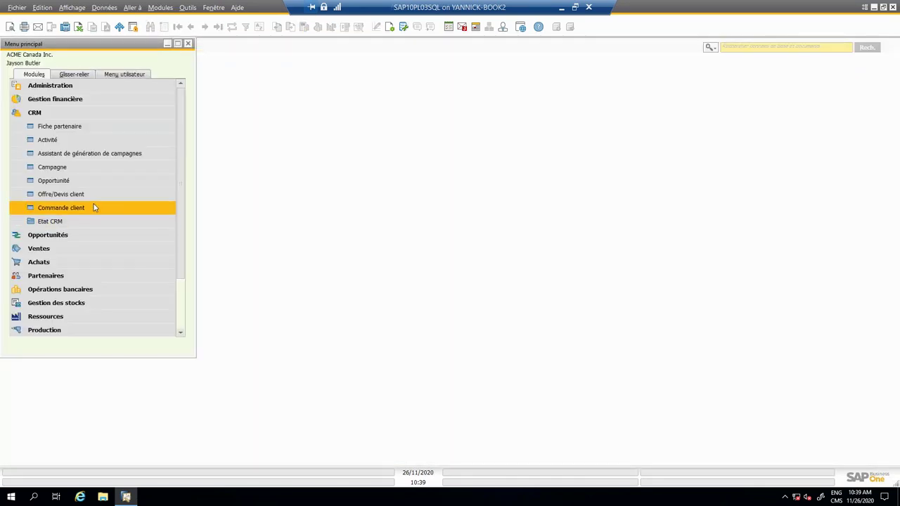
{"action": "left_click", "coordinate": [91, 208]}
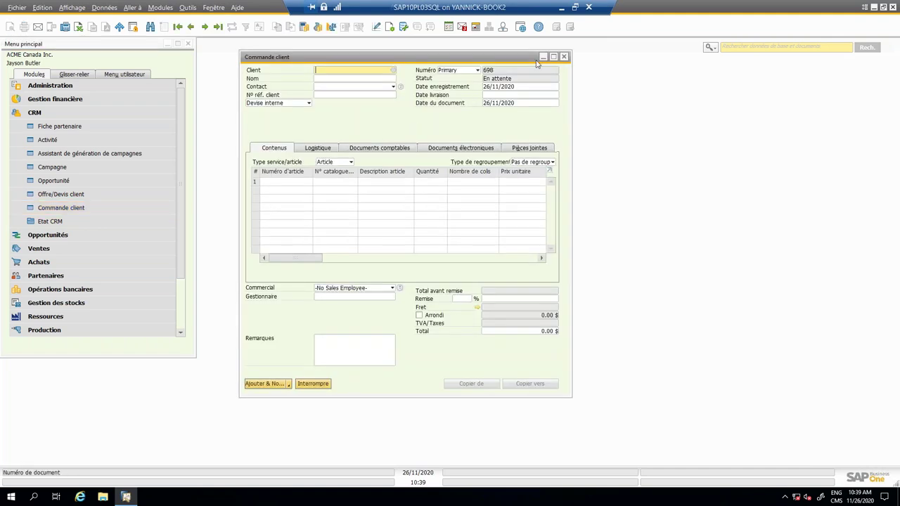
{"action": "left_click", "coordinate": [564, 57]}
Look over the functions of the Ventes module, collapse it, and return to the CRM module's functions
{"action": "left_click", "coordinate": [81, 249]}
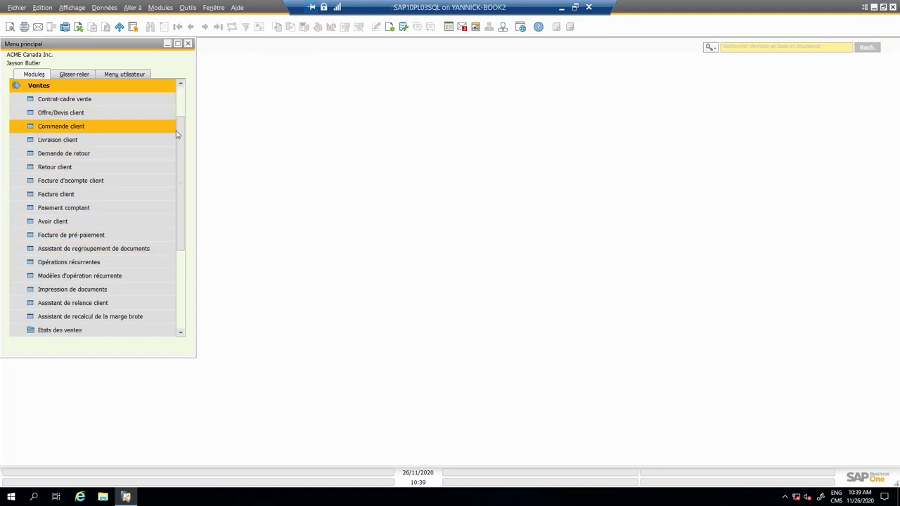
{"action": "scroll", "coordinate": [180, 138], "scroll_direction": "up", "scroll_amount": 3}
{"action": "left_click", "coordinate": [26, 139]}
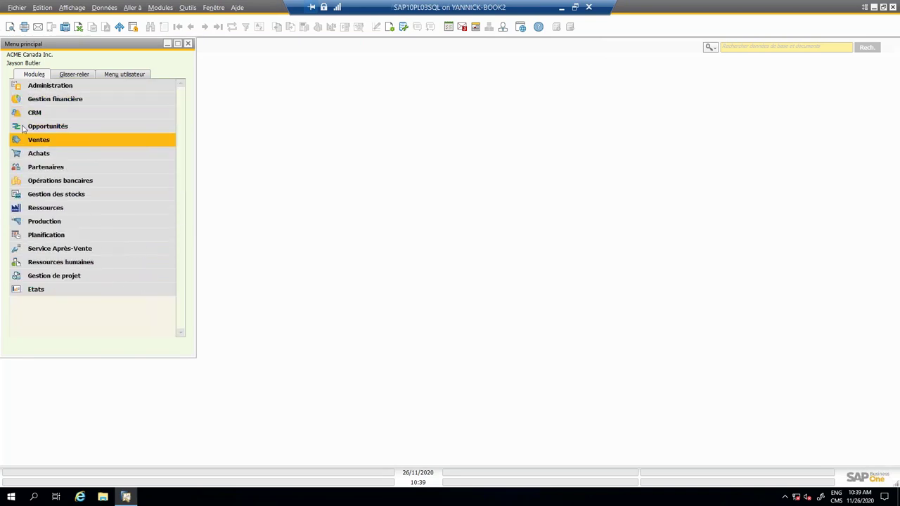
{"action": "left_click", "coordinate": [25, 113]}
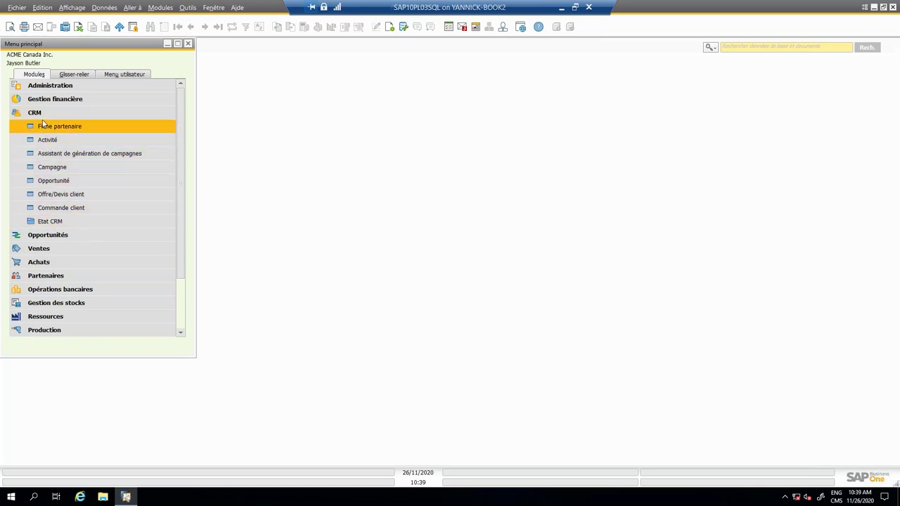
{"action": "scroll", "coordinate": [44, 121], "scroll_direction": "down", "scroll_amount": 1}
{"action": "scroll", "coordinate": [183, 107], "scroll_direction": "up", "scroll_amount": 1}
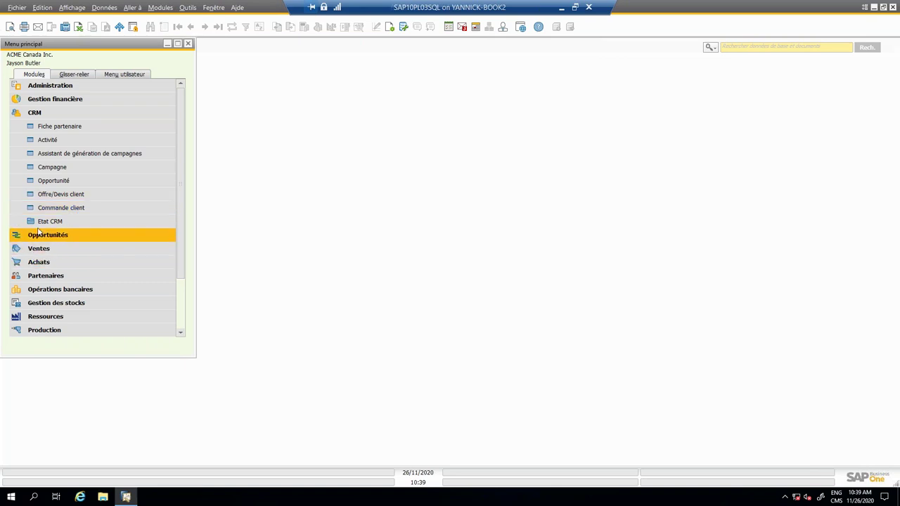
Open the Mes activités report from the CRM reports, review the open activities at full window size, and close it
{"action": "left_click", "coordinate": [34, 225]}
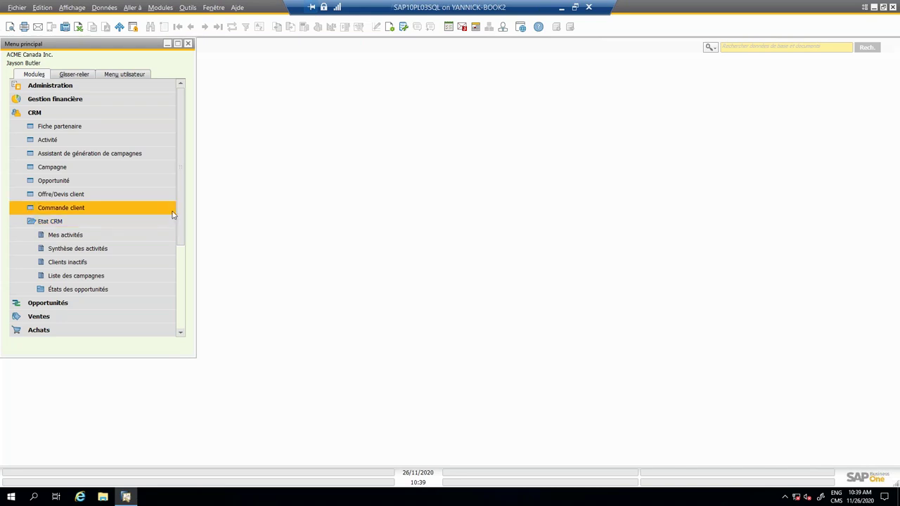
{"action": "left_click_drag", "start_coordinate": [184, 220], "coordinate": [187, 248]}
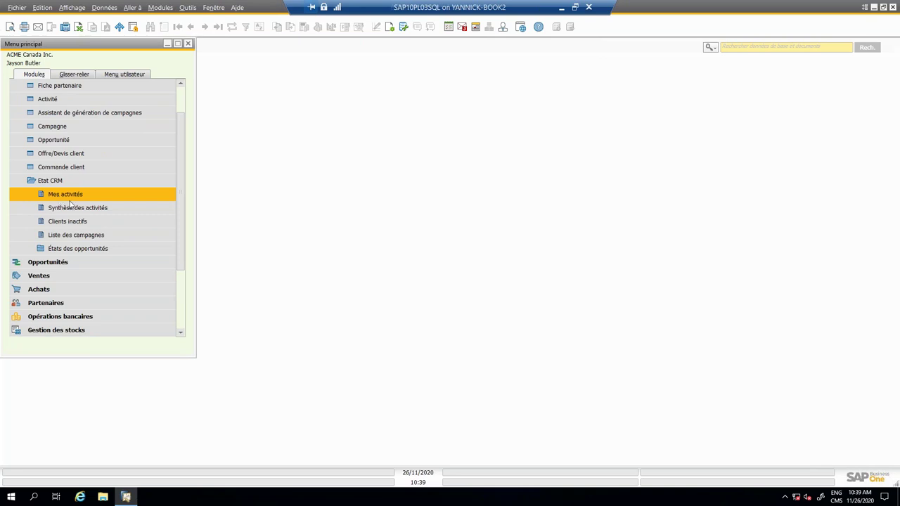
{"action": "left_click", "coordinate": [96, 199]}
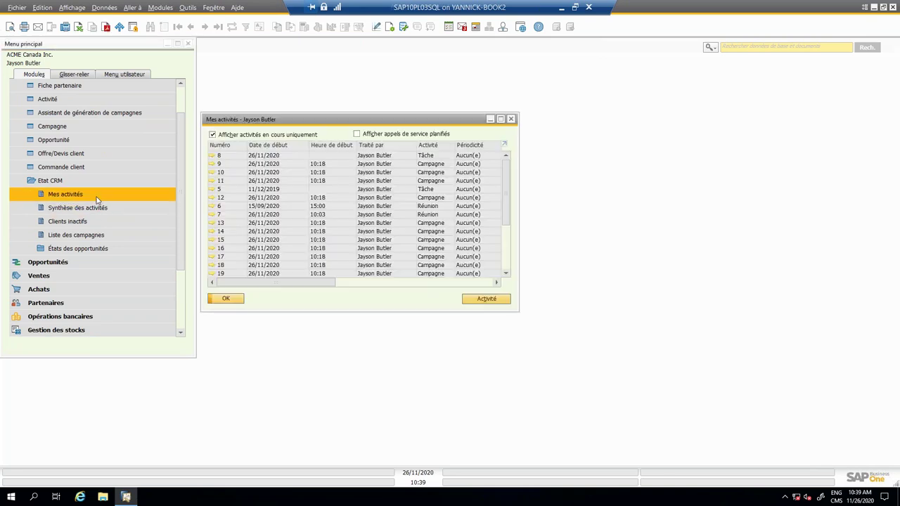
{"action": "scroll", "coordinate": [509, 220], "scroll_direction": "down", "scroll_amount": 3}
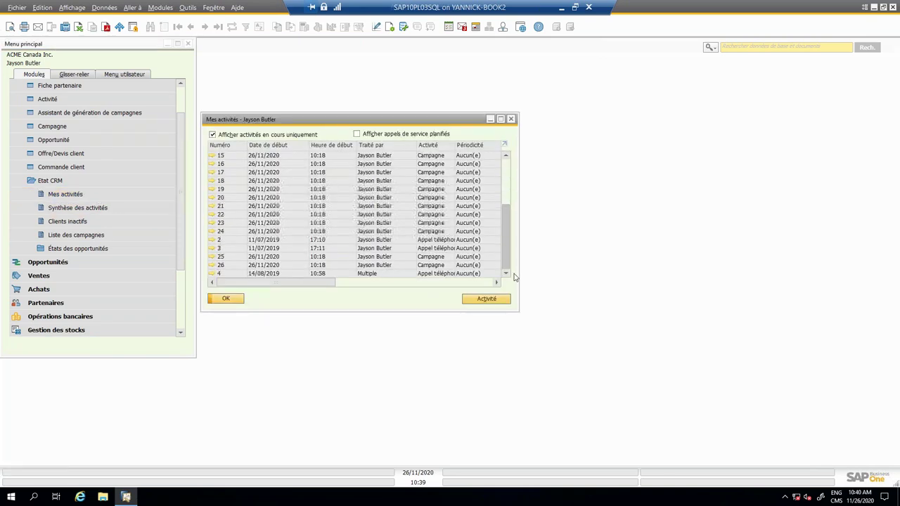
{"action": "scroll", "coordinate": [511, 208], "scroll_direction": "up", "scroll_amount": 3}
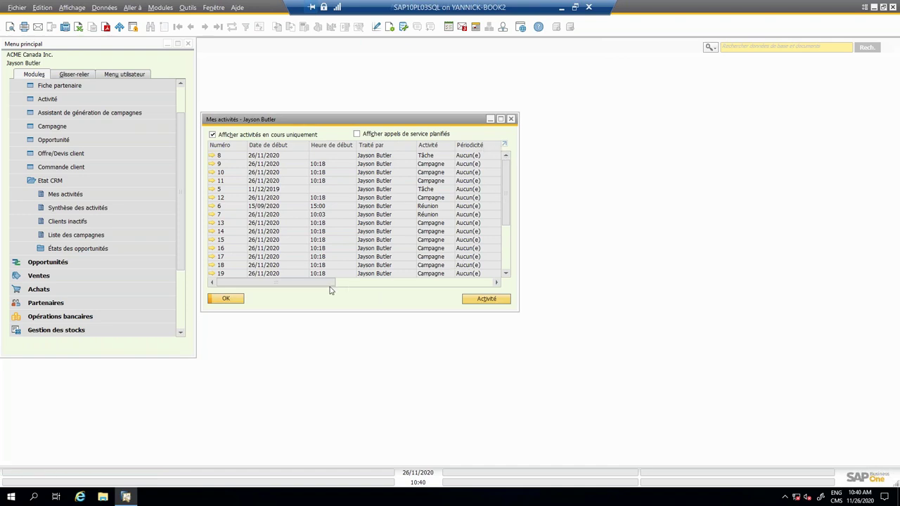
{"action": "left_click", "coordinate": [500, 119]}
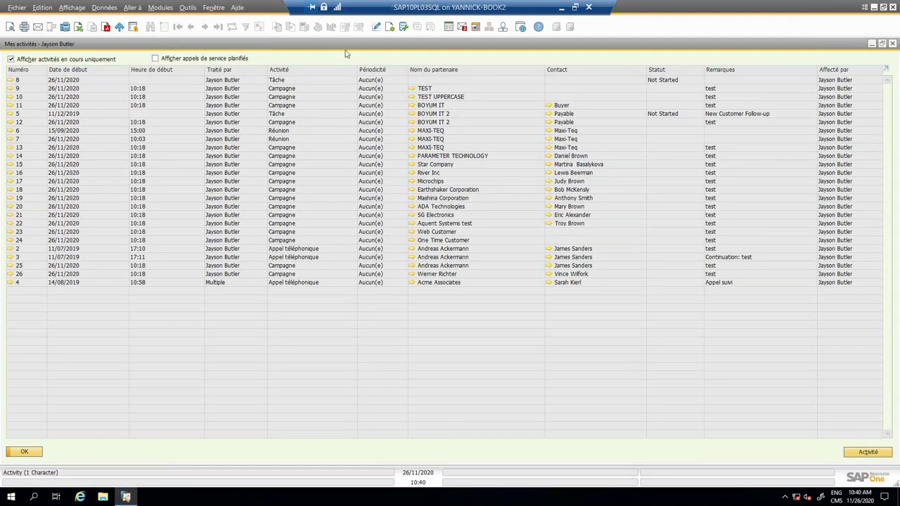
{"action": "left_click", "coordinate": [893, 44]}
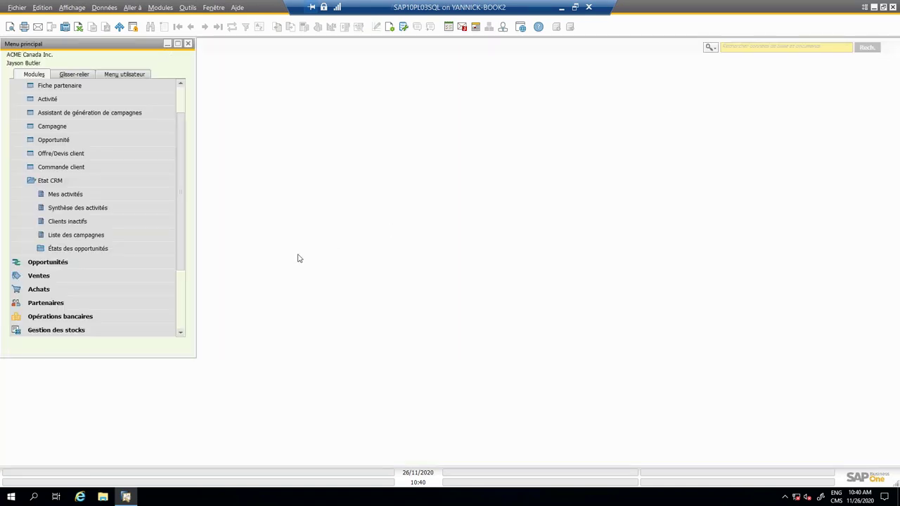
Run the Synthèse des activités report with its default selection criteria to list all open activities
{"action": "left_click", "coordinate": [51, 213]}
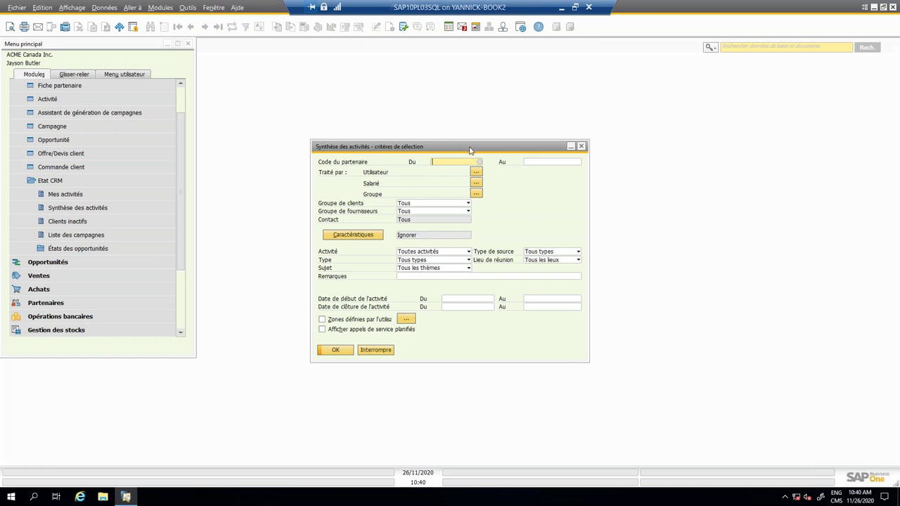
{"action": "left_click", "coordinate": [348, 352]}
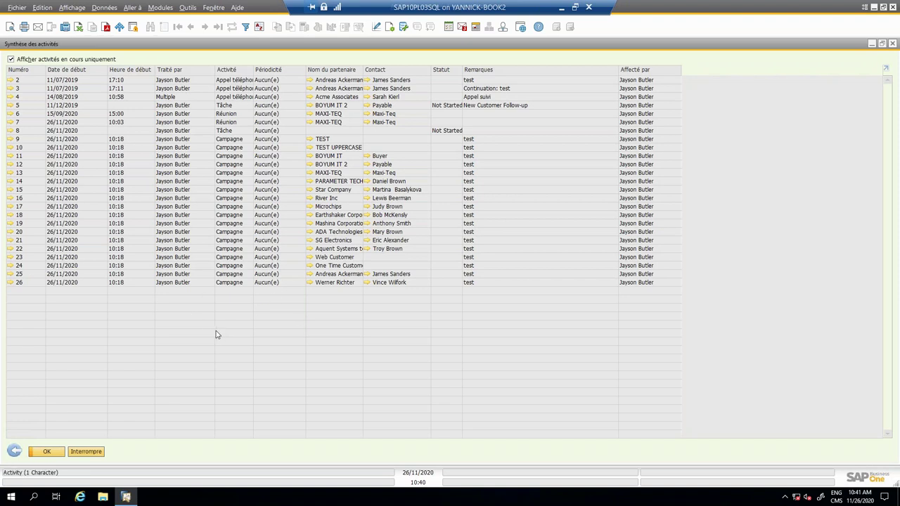
{"action": "left_click", "coordinate": [389, 28]}
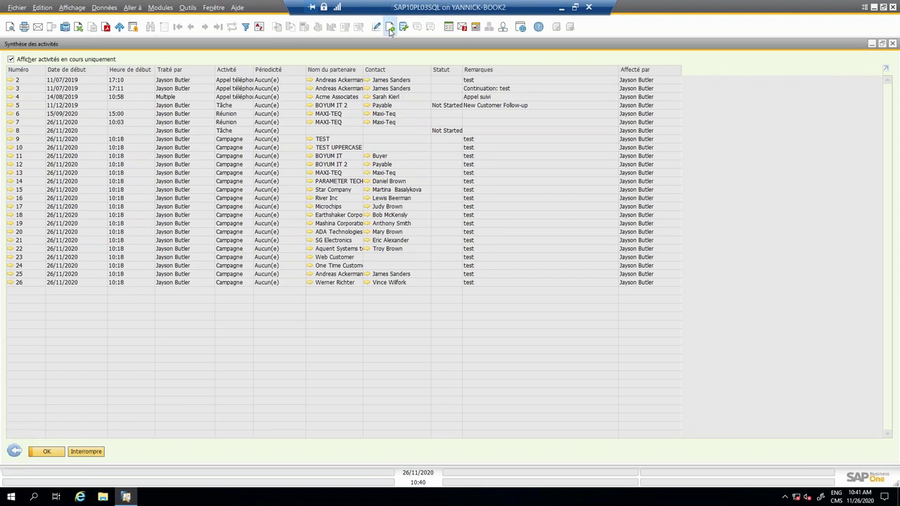
Review the column display options of the Synthèse des activités report without changes, and close the report
{"action": "mouse_move", "coordinate": [621, 176]}
{"action": "left_mouse_down"}
{"action": "mouse_move", "coordinate": [617, 256]}
{"action": "mouse_move", "coordinate": [617, 160]}
{"action": "left_mouse_up"}
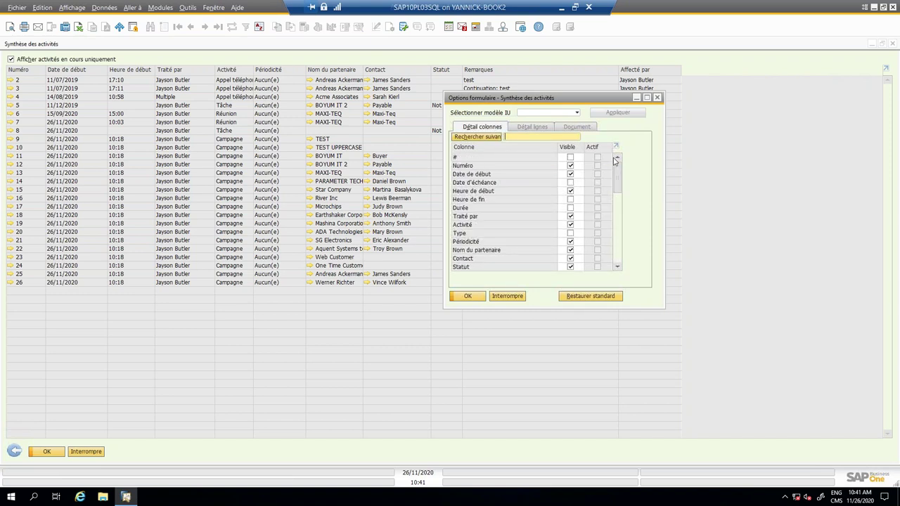
{"action": "left_click", "coordinate": [658, 99]}
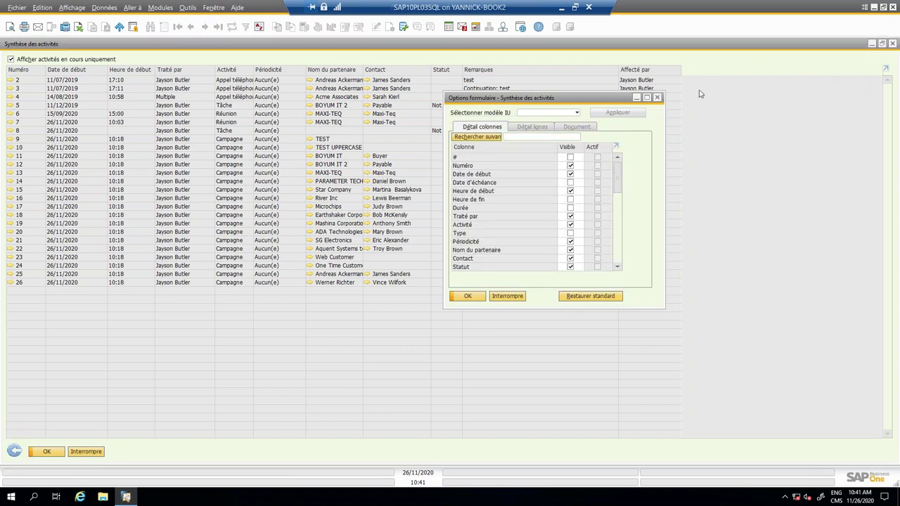
{"action": "left_click", "coordinate": [892, 44]}
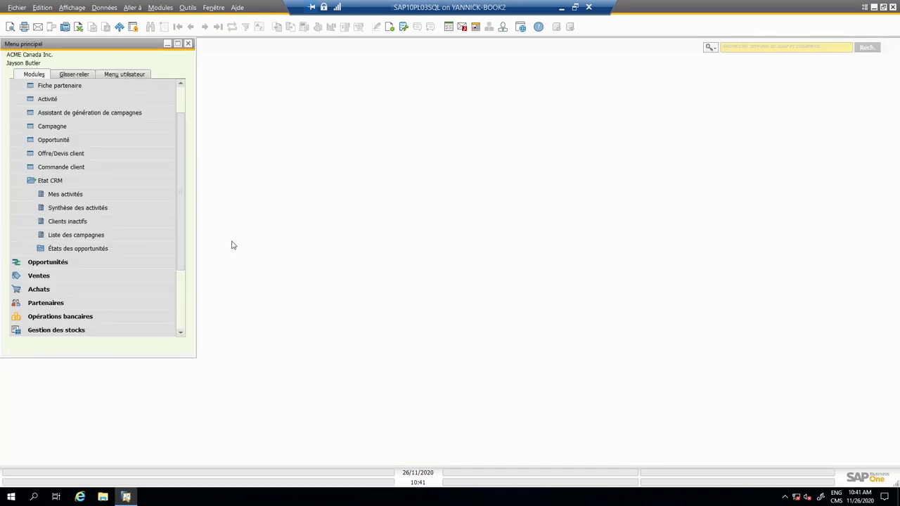
Run the Clients inactifs report with its default selection criteria, review the listed customers, and return to the criteria
{"action": "left_click", "coordinate": [62, 223]}
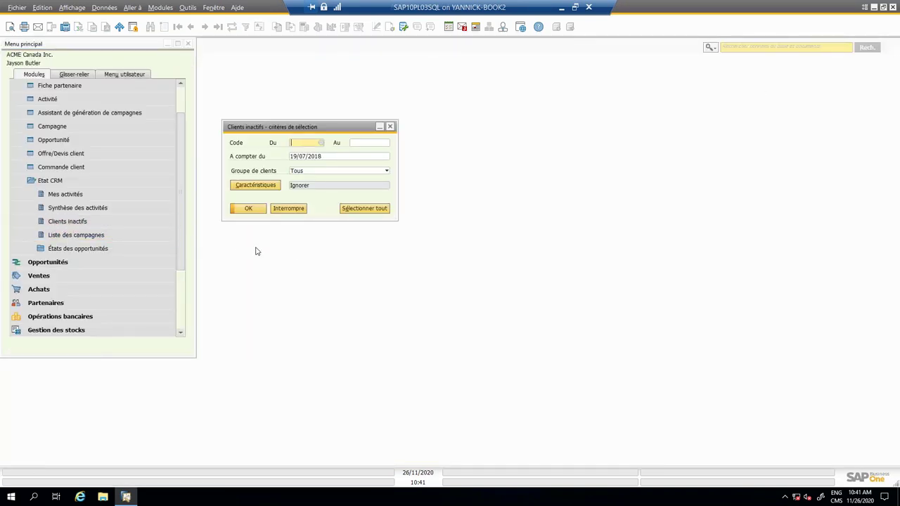
{"action": "left_click", "coordinate": [258, 212]}
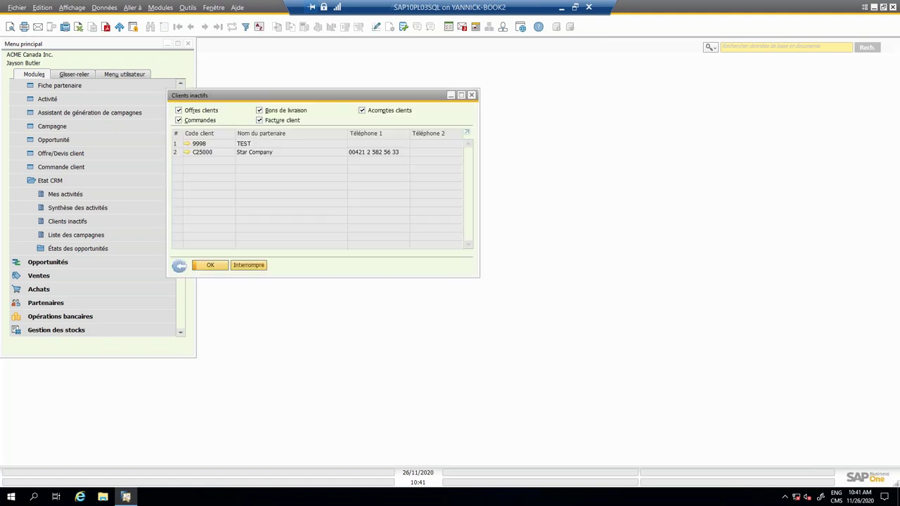
{"action": "left_click", "coordinate": [178, 270]}
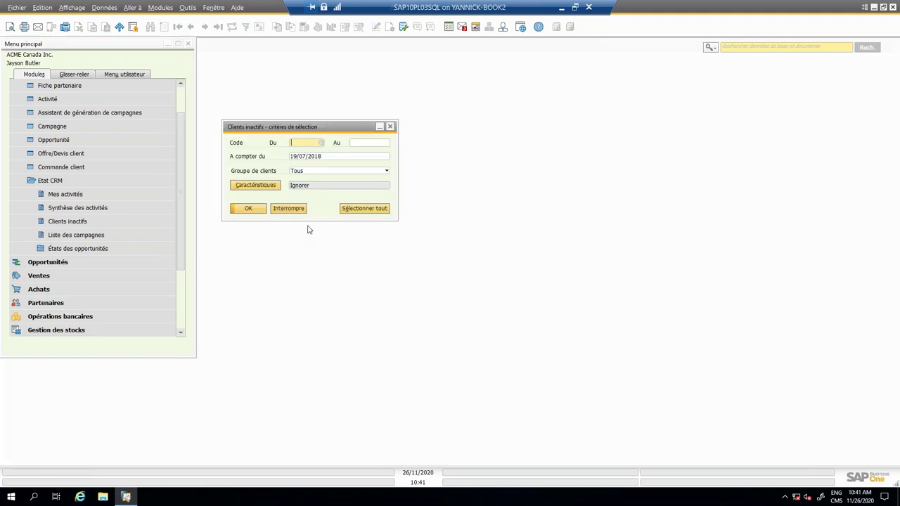
Look over the Partenaires module's functions and view a blank Fiche partenaire, closing it without entering anything
{"action": "left_click", "coordinate": [63, 222]}
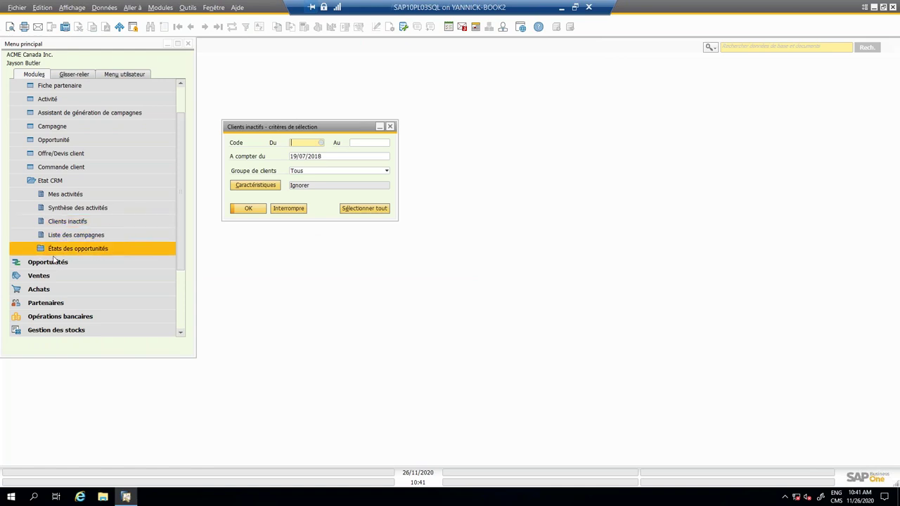
{"action": "left_click", "coordinate": [63, 304]}
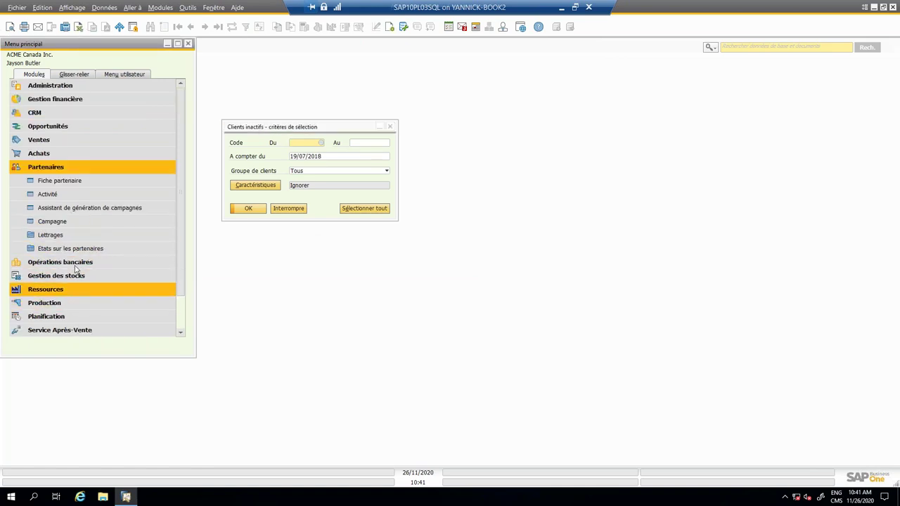
{"action": "left_click", "coordinate": [79, 183]}
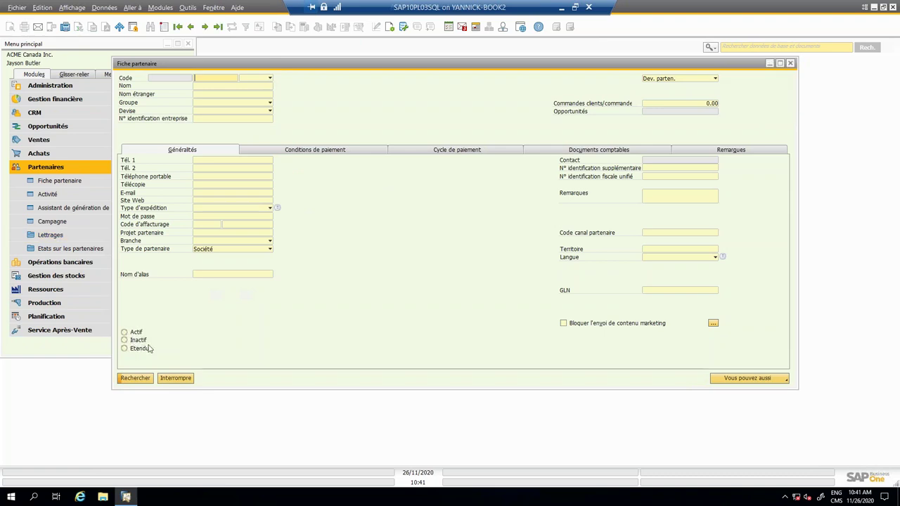
{"action": "left_click", "coordinate": [790, 64]}
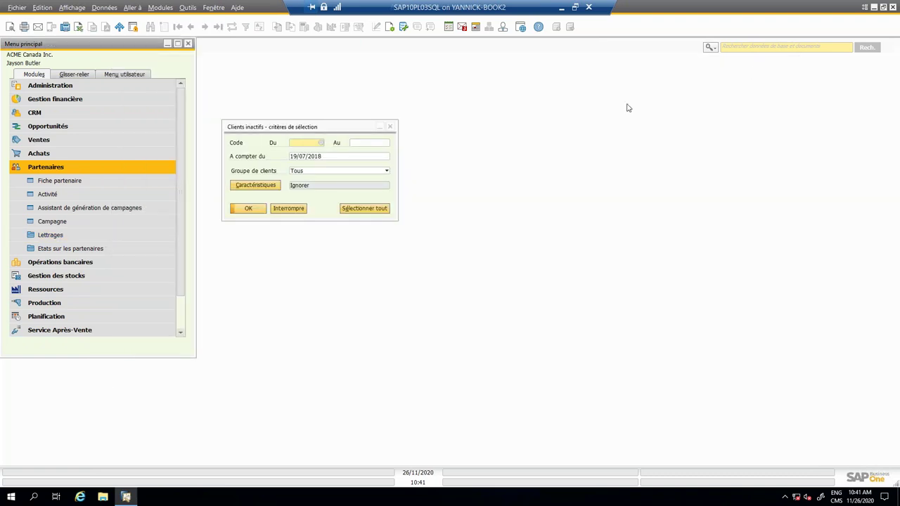
Rerun the Clients inactifs report, keep only Offres clients and Commandes as document types, and close it without updating
{"action": "left_click", "coordinate": [328, 157]}
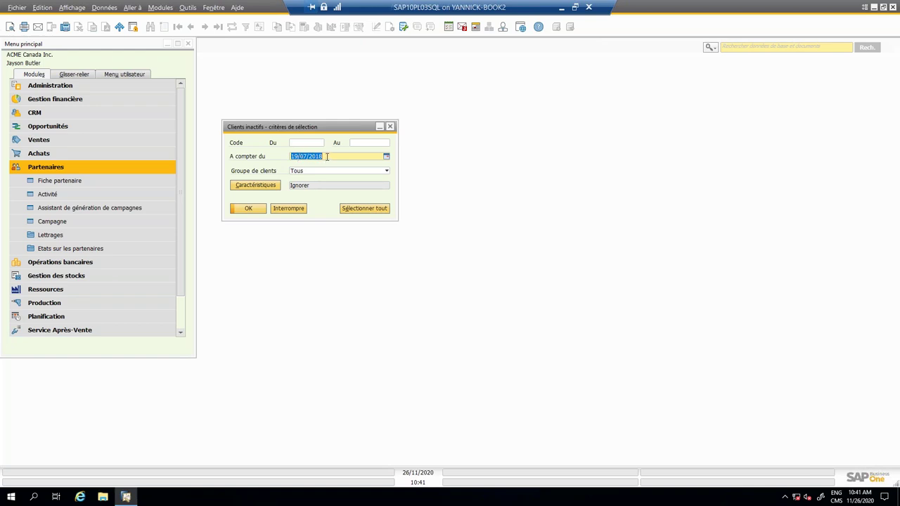
{"action": "left_click", "coordinate": [263, 210]}
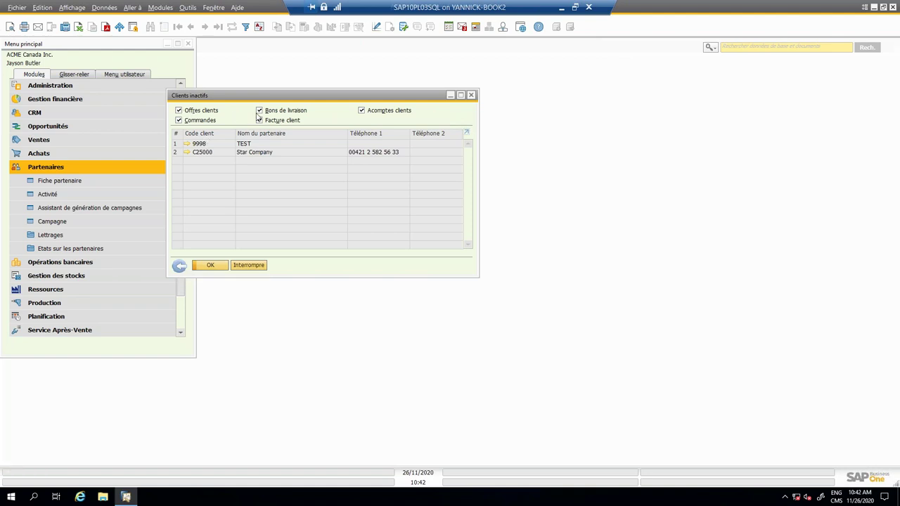
{"action": "left_click", "coordinate": [200, 112]}
{"action": "left_click", "coordinate": [269, 113]}
{"action": "left_click", "coordinate": [362, 111]}
{"action": "left_click", "coordinate": [260, 120]}
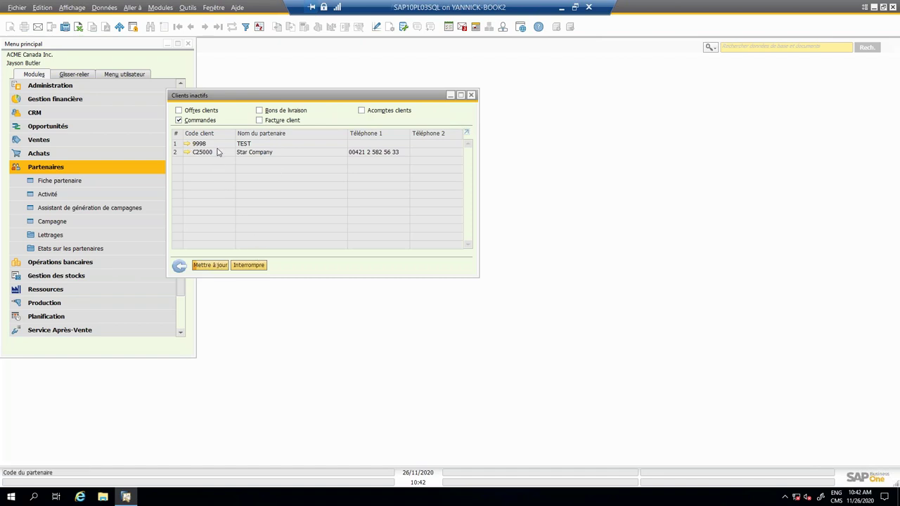
{"action": "left_click", "coordinate": [179, 110]}
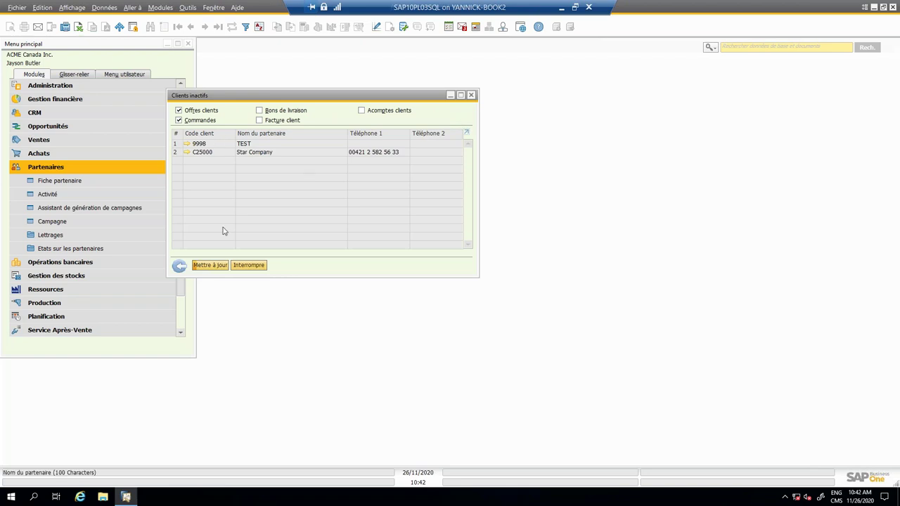
{"action": "left_click", "coordinate": [179, 268]}
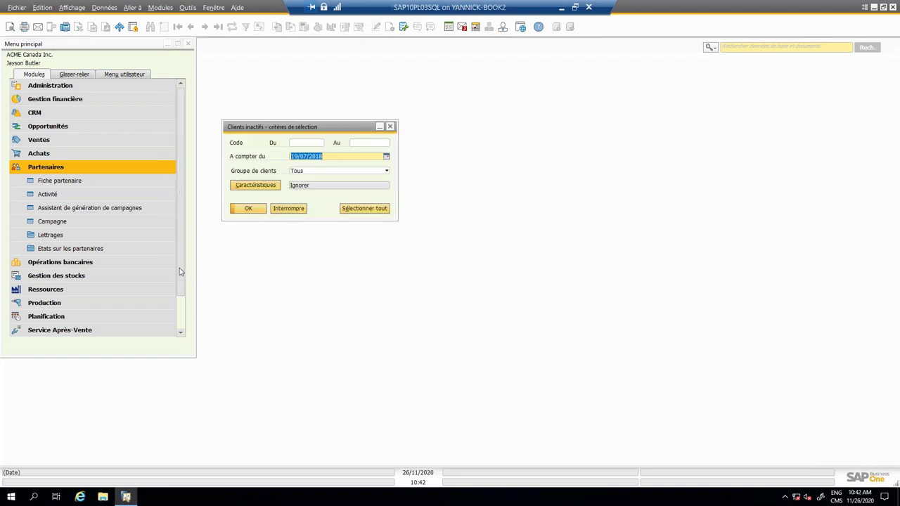
{"action": "left_click", "coordinate": [390, 126]}
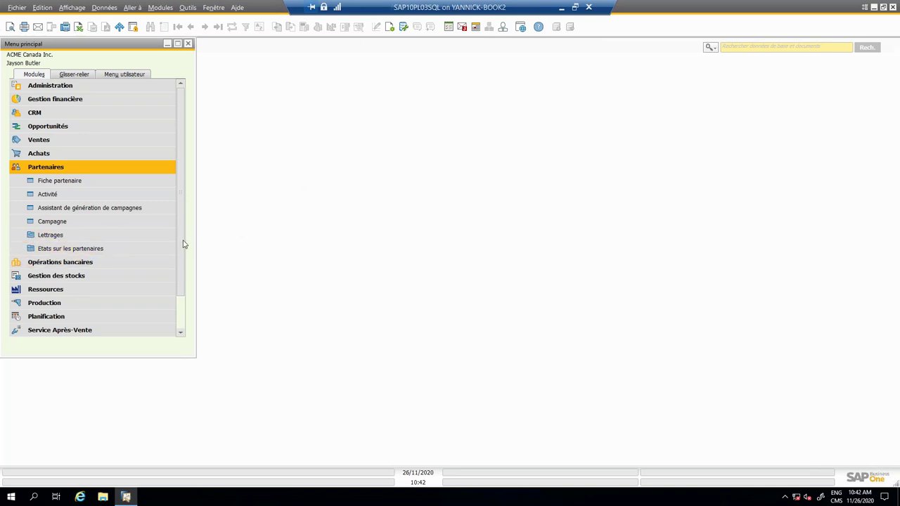
Return to the CRM module's reports and run the Liste des campagnes report with its default selection criteria
{"action": "scroll", "coordinate": [183, 244], "scroll_direction": "down", "scroll_amount": 1}
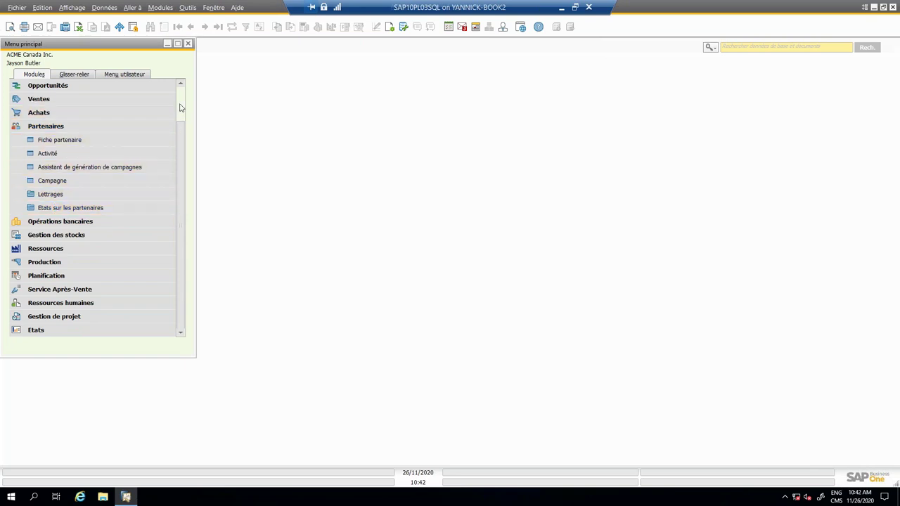
{"action": "scroll", "coordinate": [181, 108], "scroll_direction": "up", "scroll_amount": 1}
{"action": "left_click", "coordinate": [36, 113]}
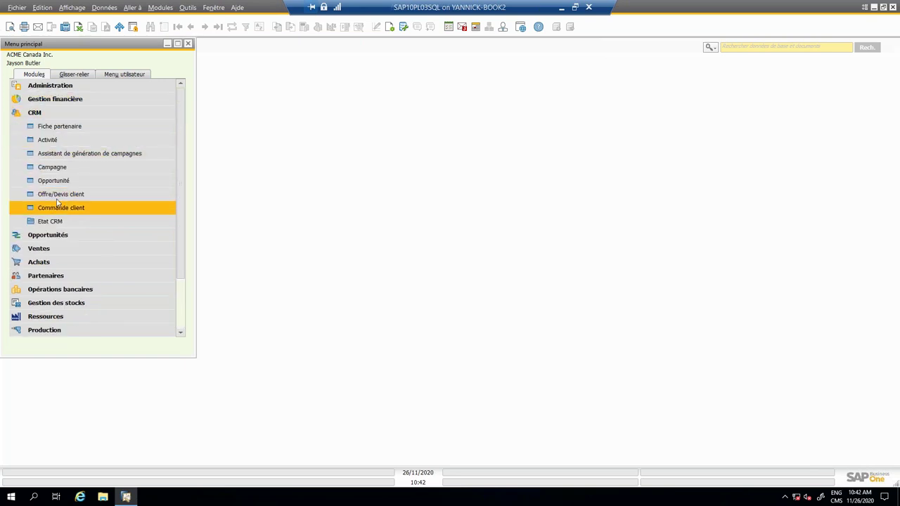
{"action": "left_click", "coordinate": [49, 221]}
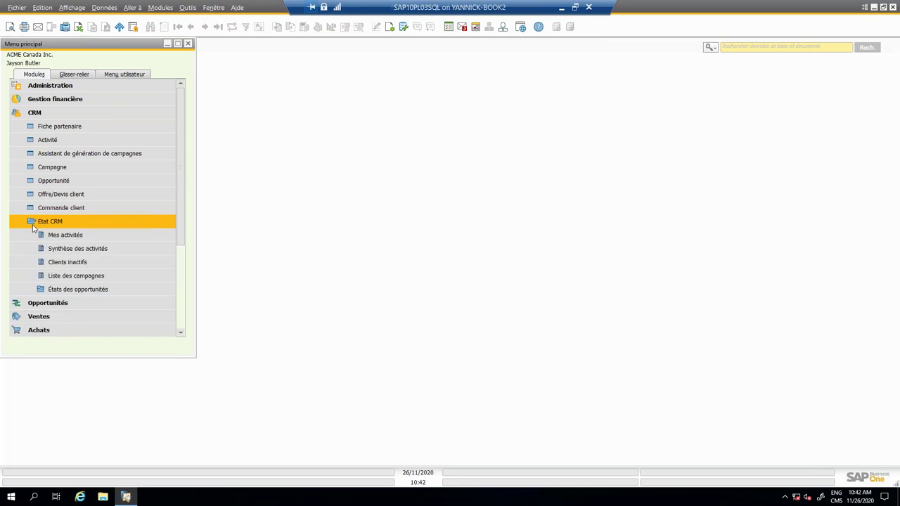
{"action": "left_click", "coordinate": [75, 276]}
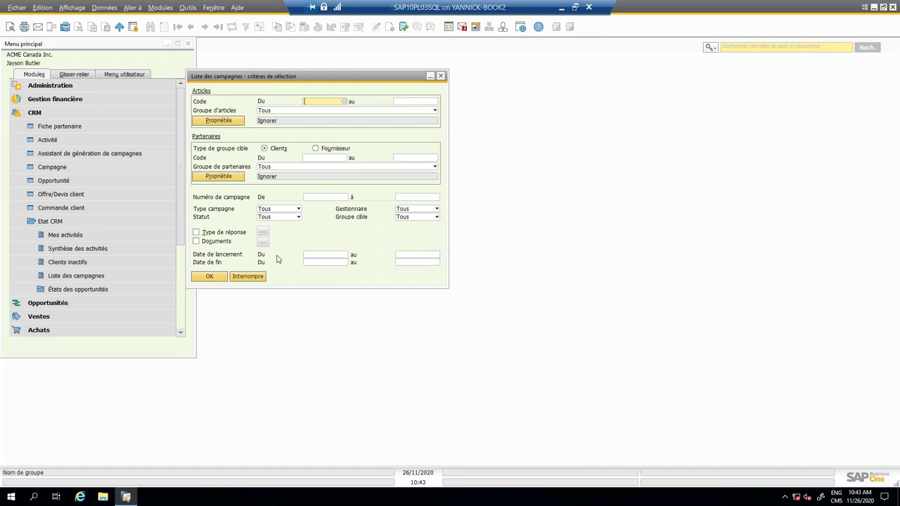
{"action": "left_click", "coordinate": [221, 278]}
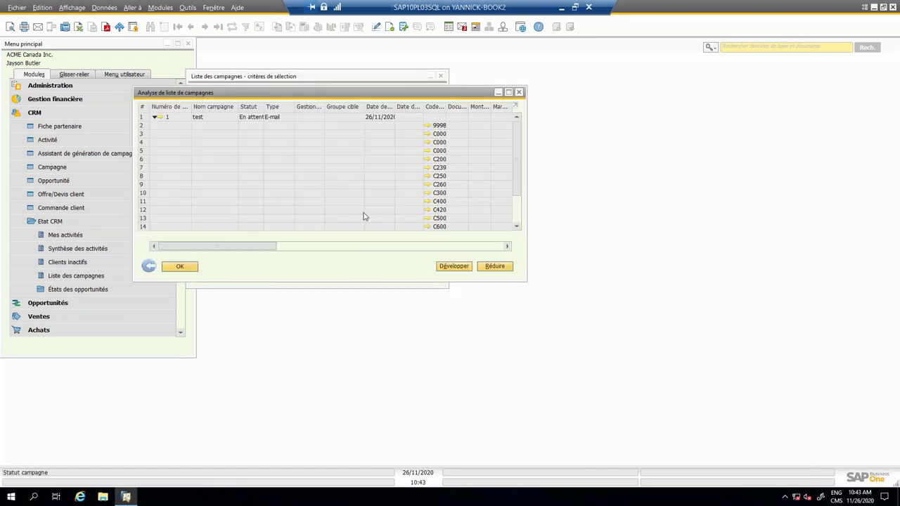
Examine the campaign analysis's partner rows and response columns, and enlarge the report to full window size
{"action": "scroll", "coordinate": [512, 166], "scroll_direction": "down", "scroll_amount": 2}
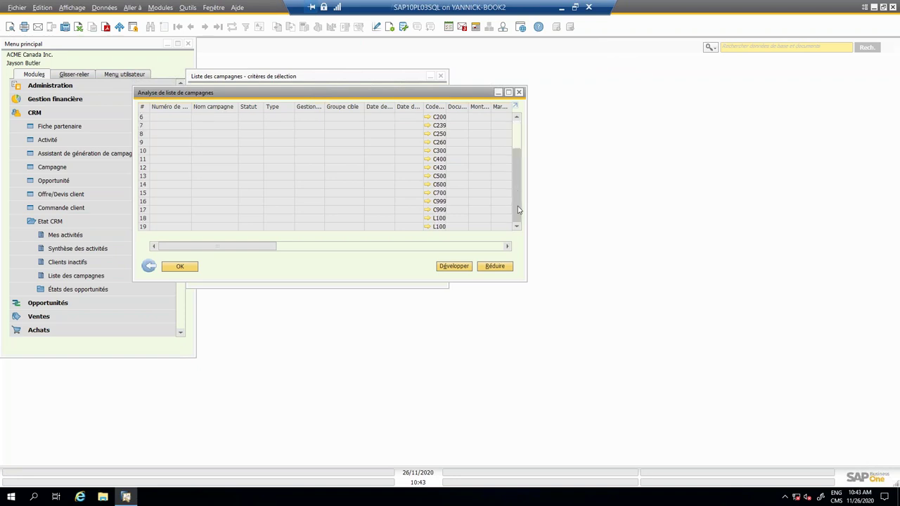
{"action": "left_click", "coordinate": [302, 249]}
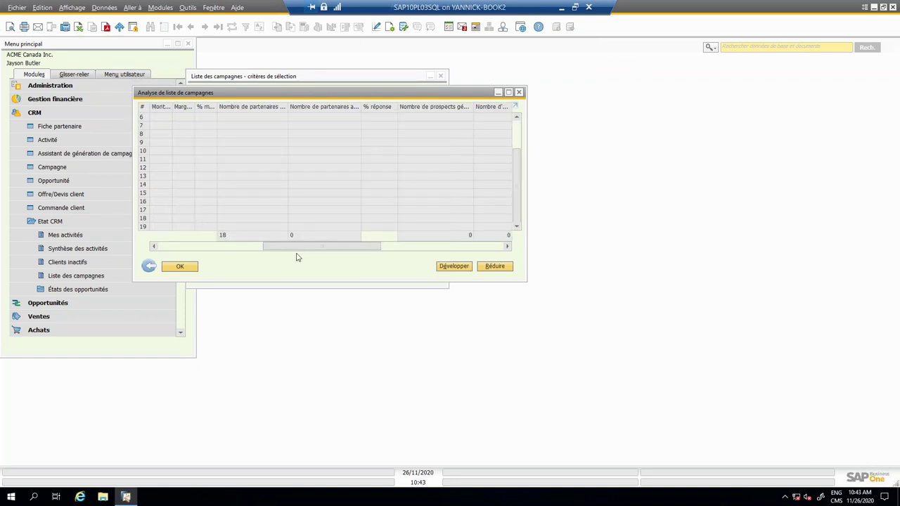
{"action": "left_click_drag", "start_coordinate": [293, 251], "coordinate": [237, 249]}
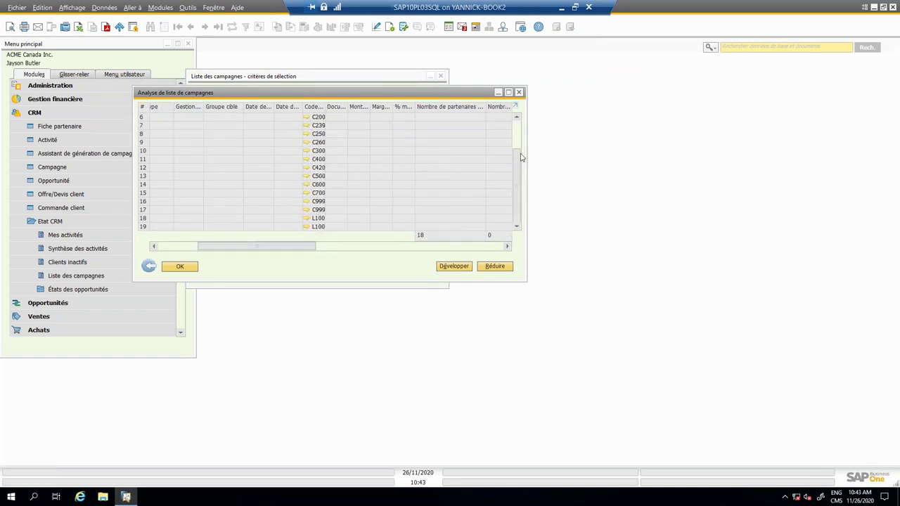
{"action": "left_click", "coordinate": [508, 92]}
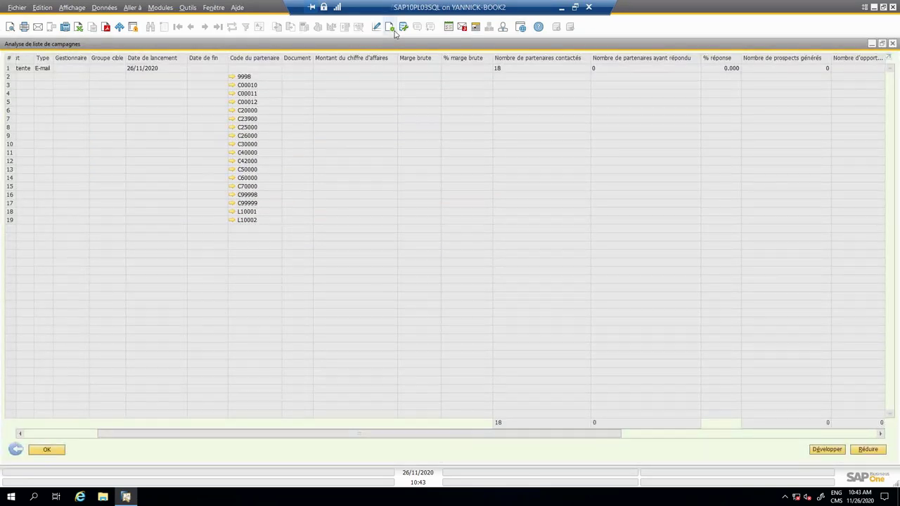
Review the column display options of the campaign analysis, and close the report and its selection criteria
{"action": "left_click", "coordinate": [388, 26]}
{"action": "left_click_drag", "start_coordinate": [617, 203], "coordinate": [617, 250]}
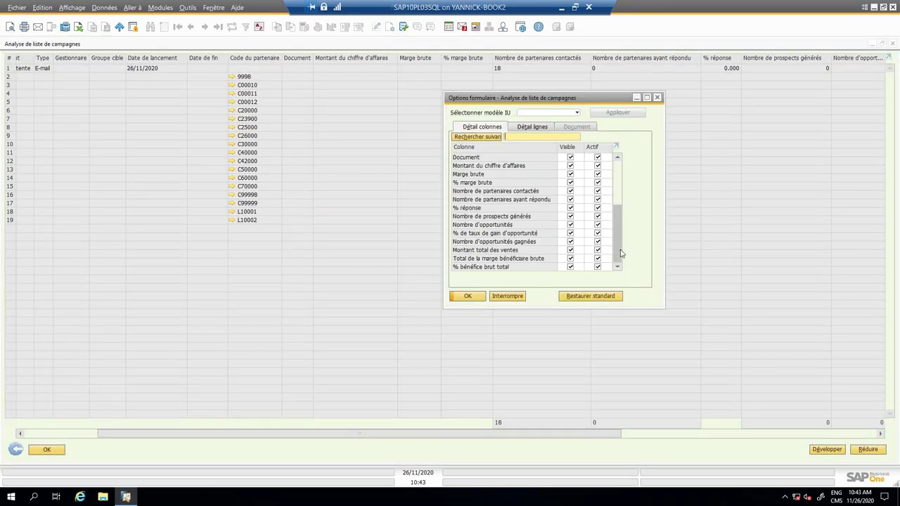
{"action": "left_click", "coordinate": [657, 99]}
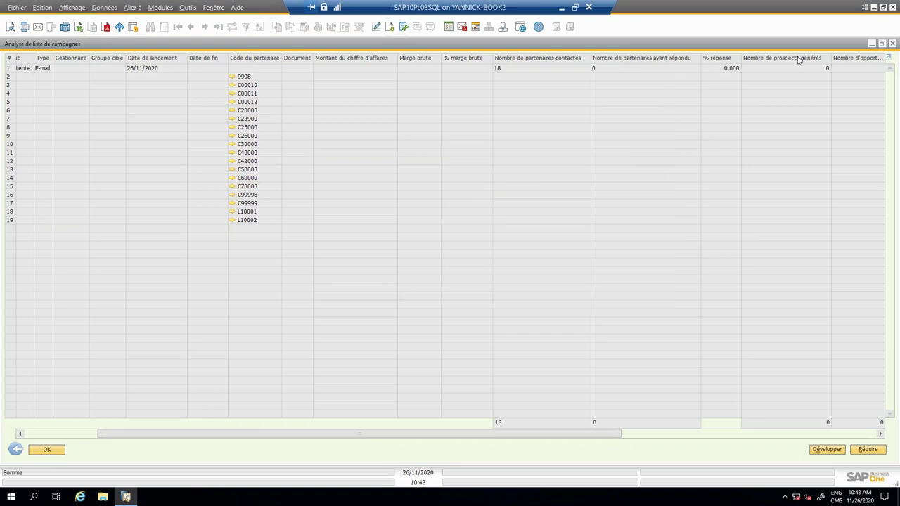
{"action": "left_click", "coordinate": [893, 44]}
{"action": "key", "text": "Escape"}
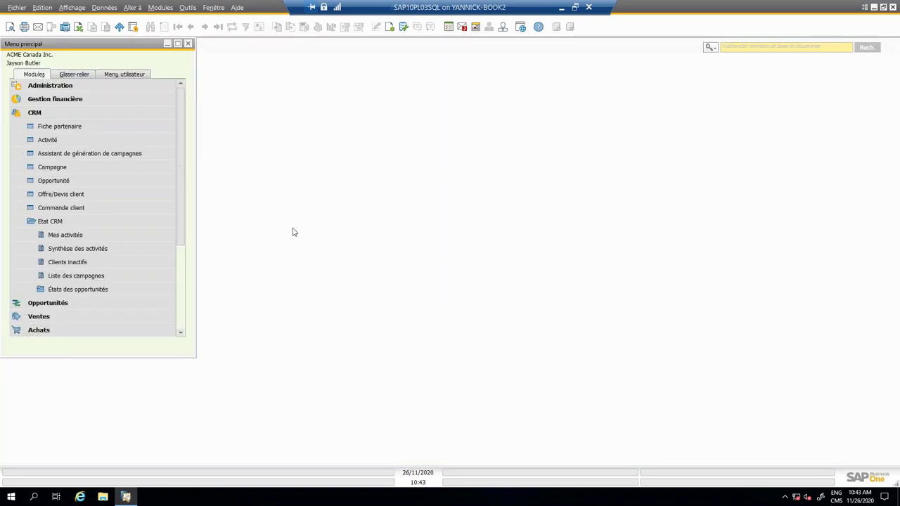
Run the Analyse par étape de ventes opportunity report with its default criteria and enlarge its window to view the chart
{"action": "left_click", "coordinate": [93, 290]}
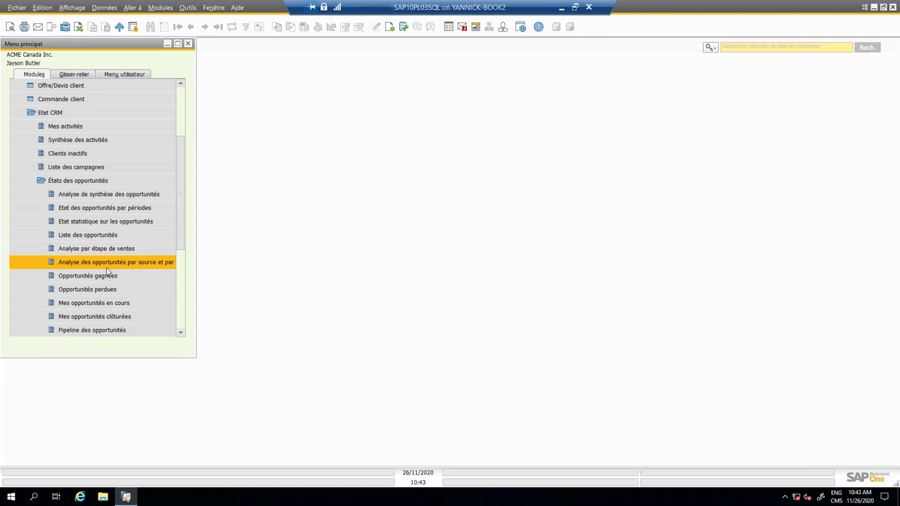
{"action": "scroll", "coordinate": [186, 268], "scroll_direction": "down", "scroll_amount": 5}
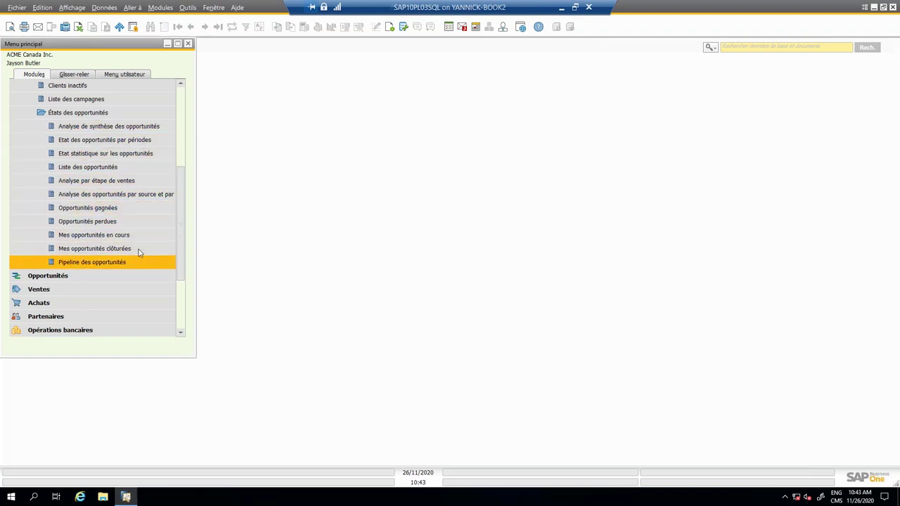
{"action": "left_click", "coordinate": [91, 182]}
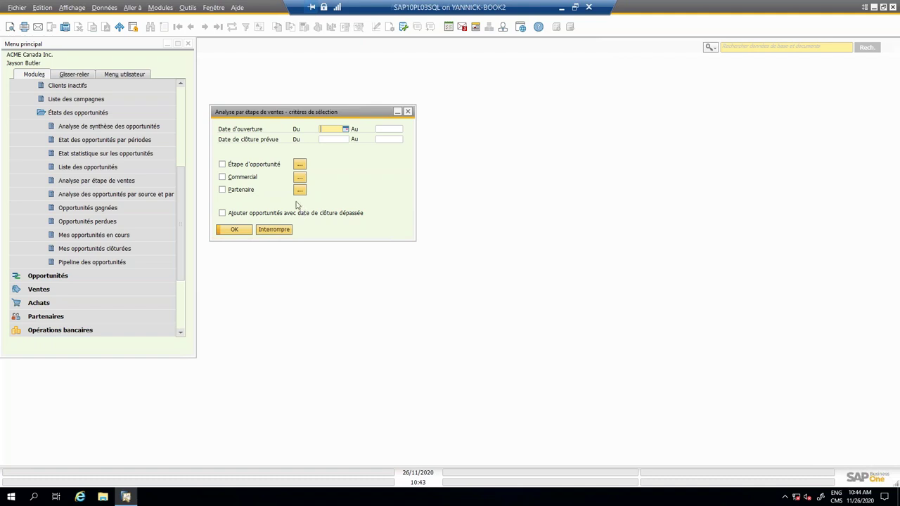
{"action": "left_click_drag", "start_coordinate": [299, 117], "coordinate": [362, 117]}
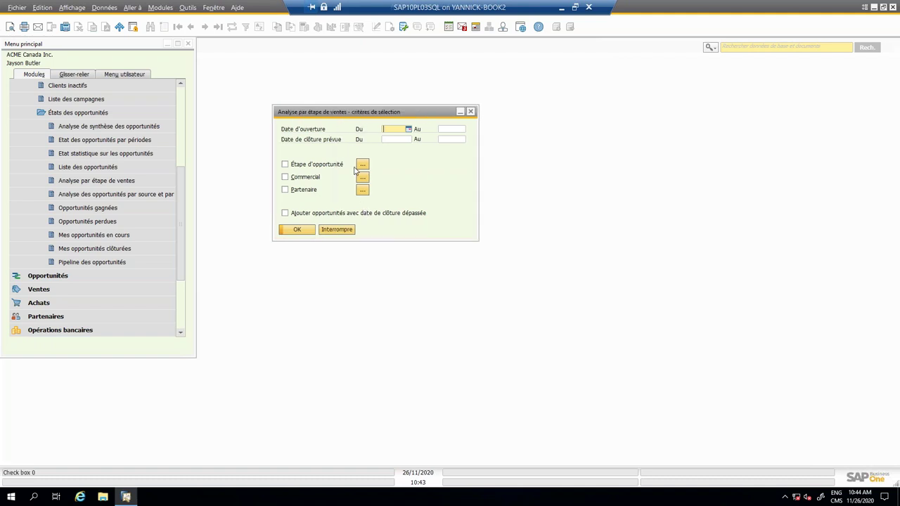
{"action": "left_click", "coordinate": [297, 230]}
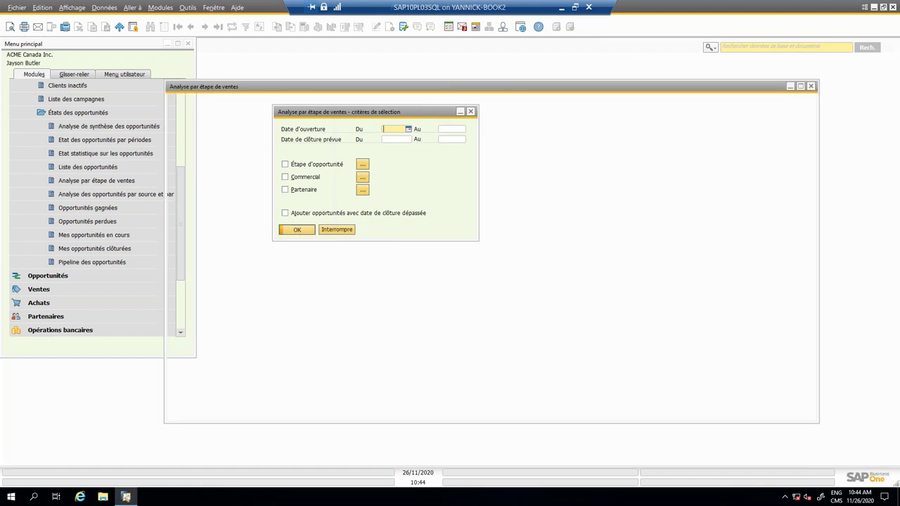
{"action": "left_click_drag", "start_coordinate": [447, 84], "coordinate": [383, 58]}
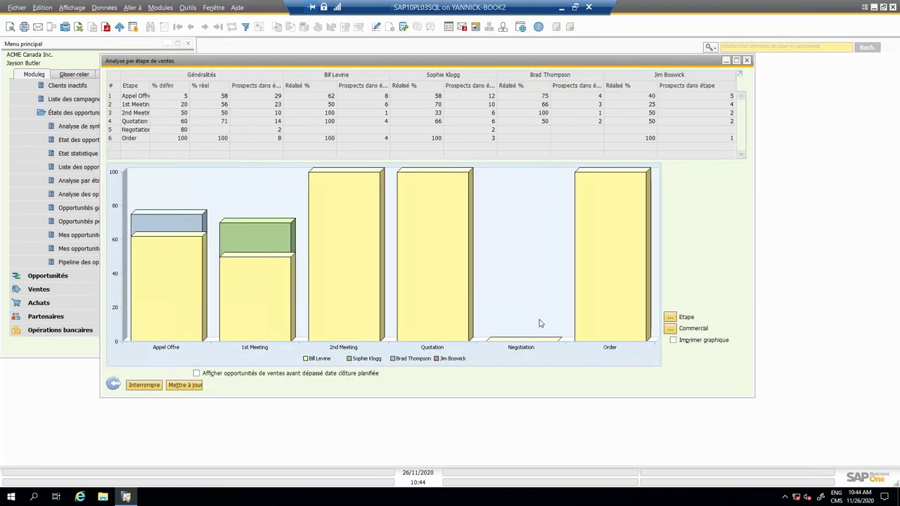
{"action": "left_click_drag", "start_coordinate": [753, 396], "coordinate": [780, 429]}
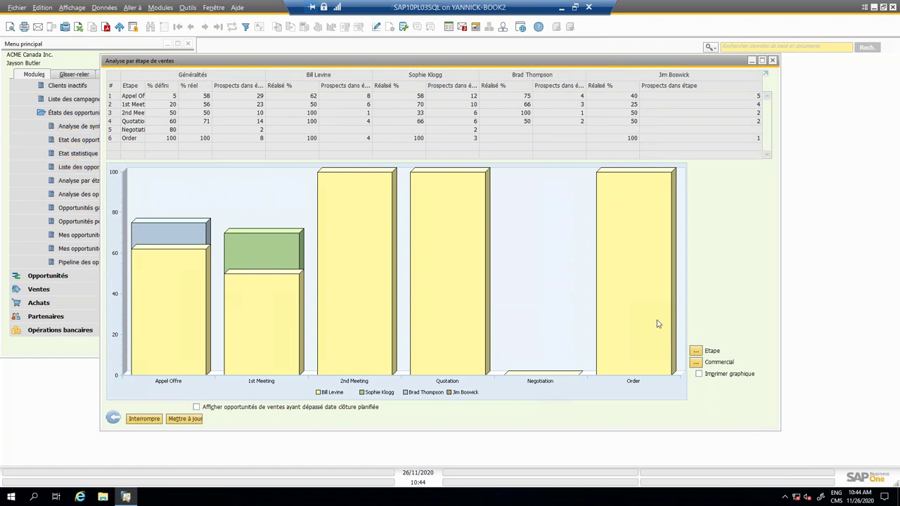
Review the Etape and Commercial filter selections of the sales stage analysis and the option for opportunities past their planned closing date
{"action": "left_click", "coordinate": [696, 352]}
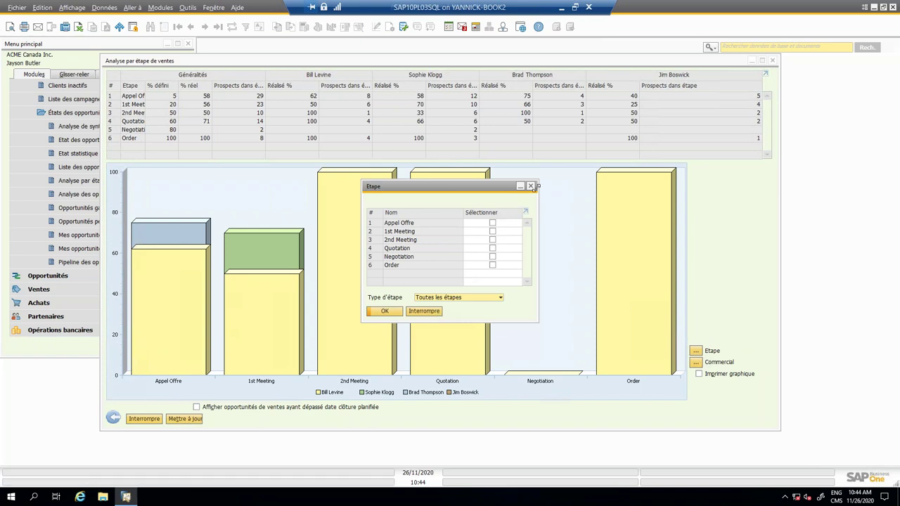
{"action": "left_click", "coordinate": [530, 187]}
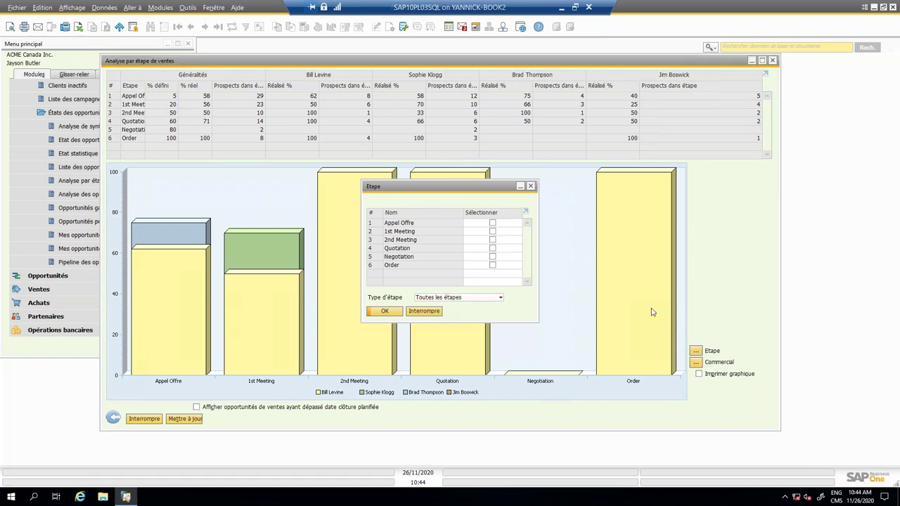
{"action": "left_click", "coordinate": [696, 363]}
{"action": "left_click", "coordinate": [530, 186]}
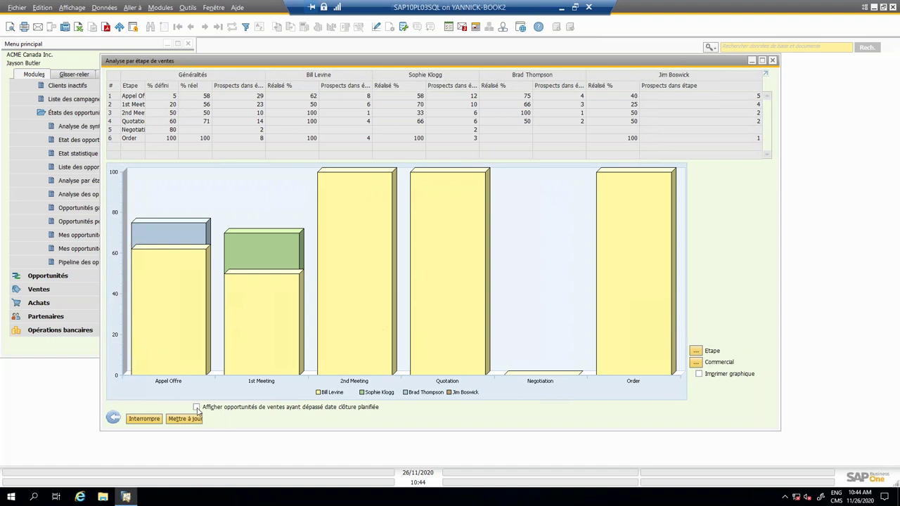
{"action": "left_click", "coordinate": [197, 407]}
Restore the column widths of the sales stage analysis and open the detailed level analysis for the Appel Offre stage
{"action": "left_click", "coordinate": [79, 9]}
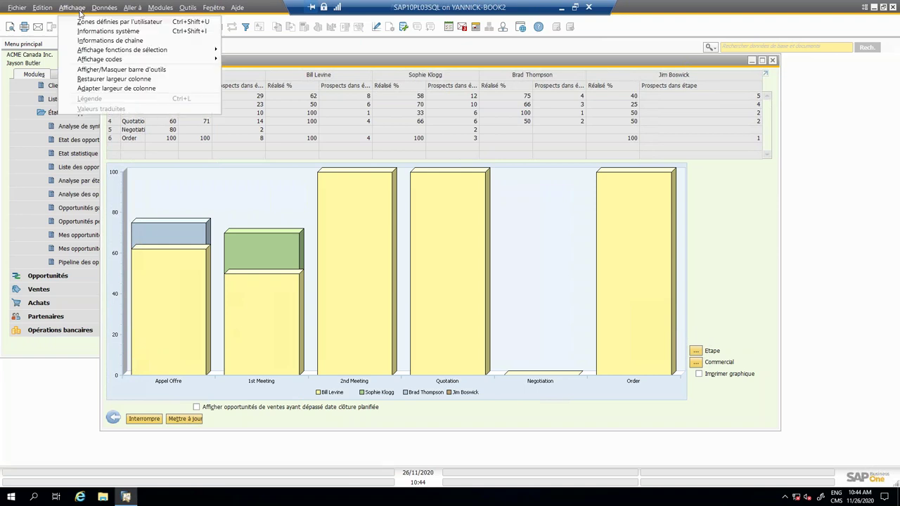
{"action": "left_click", "coordinate": [112, 82]}
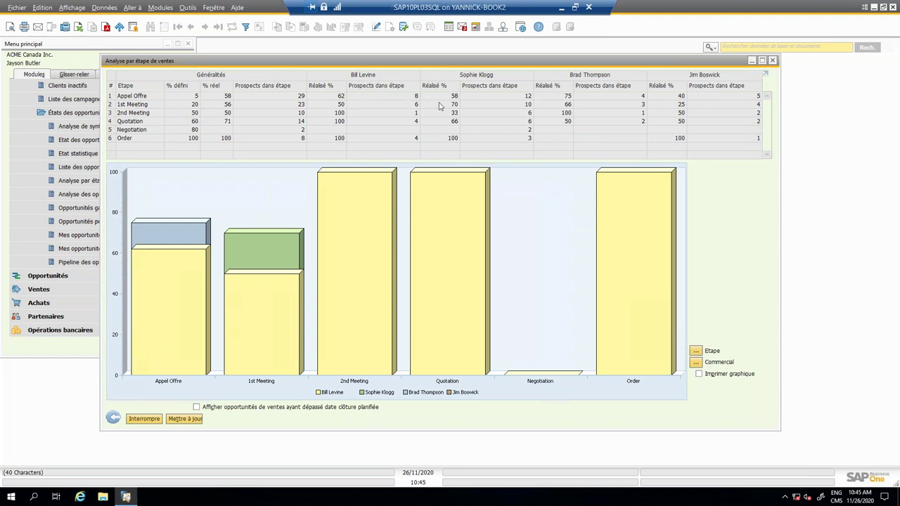
{"action": "double_click", "coordinate": [113, 97]}
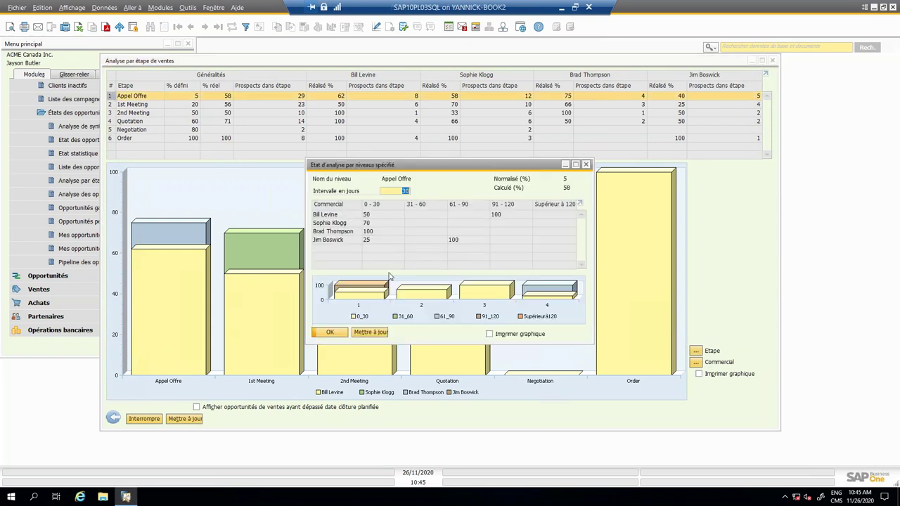
{"action": "left_click_drag", "start_coordinate": [432, 171], "coordinate": [395, 155]}
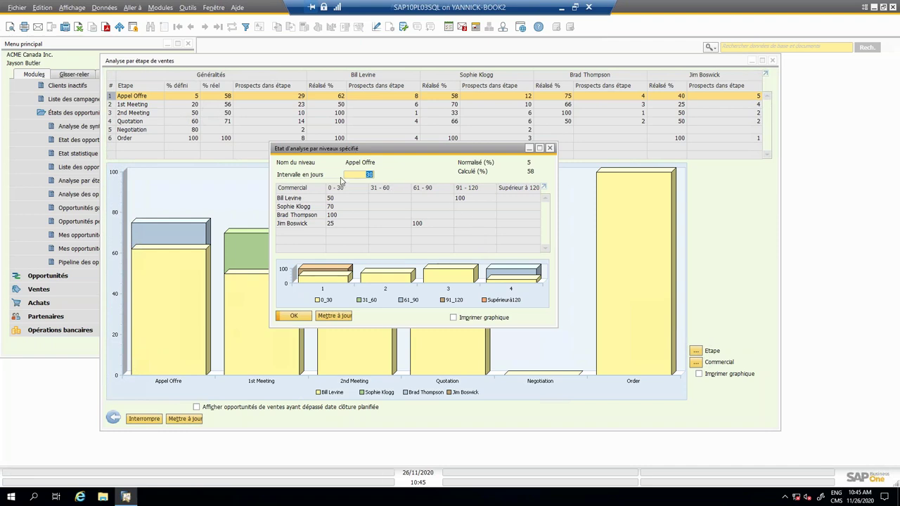
Set the Appel Offre analysis interval to 7 days and refresh the breakdown by salesperson
{"action": "type", "text": "7"}
{"action": "left_click", "coordinate": [344, 315]}
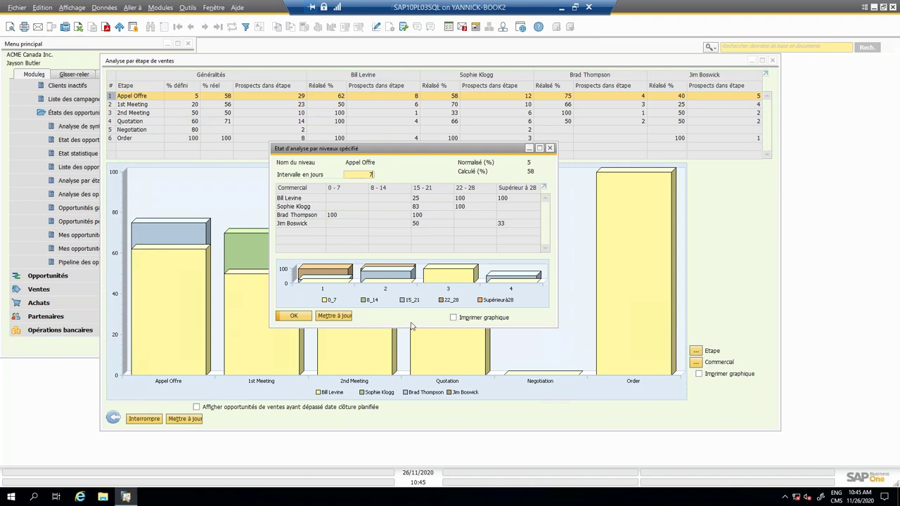
{"action": "left_click_drag", "start_coordinate": [396, 155], "coordinate": [345, 151]}
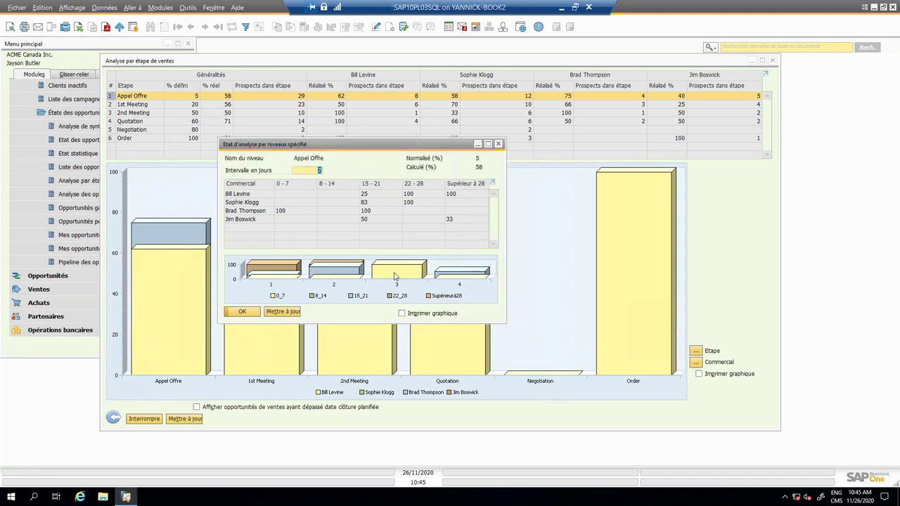
Open the second salesperson's opportunity list from the Appel Offre breakdown, close it, and reopen it from the 15 - 21 day column
{"action": "double_click", "coordinate": [280, 203]}
{"action": "left_click_drag", "start_coordinate": [442, 176], "coordinate": [475, 222]}
{"action": "left_click_drag", "start_coordinate": [419, 223], "coordinate": [365, 227]}
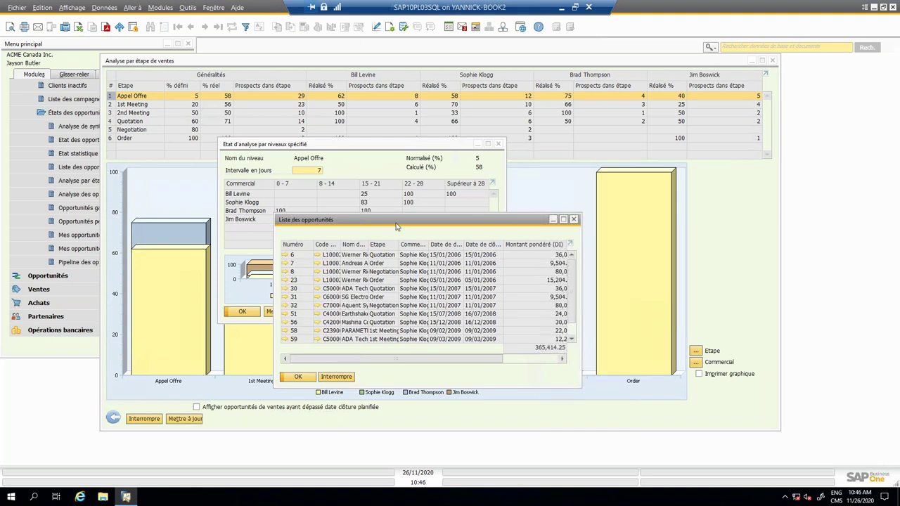
{"action": "left_click", "coordinate": [575, 220]}
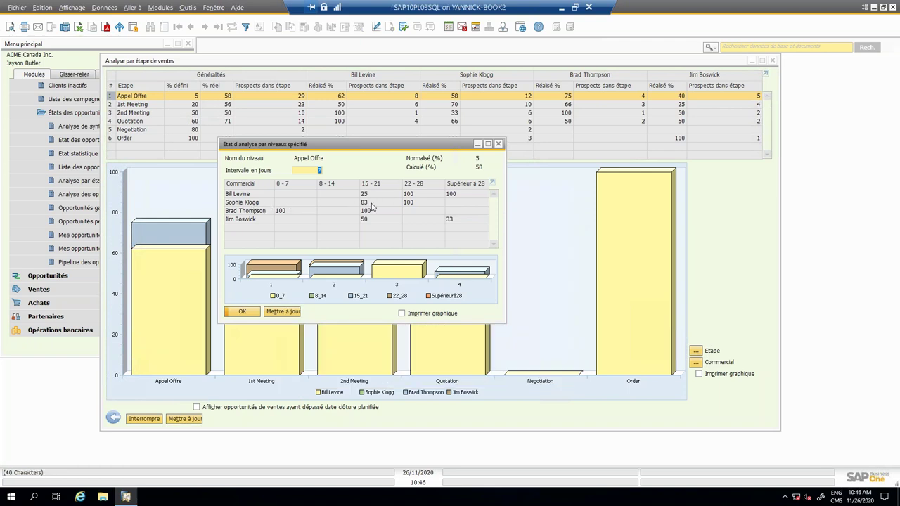
{"action": "double_click", "coordinate": [372, 205]}
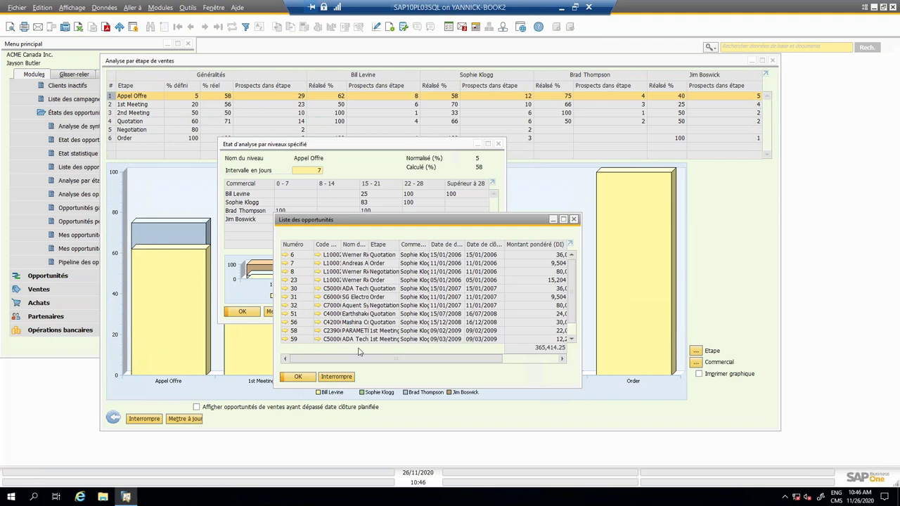
{"action": "left_click_drag", "start_coordinate": [357, 362], "coordinate": [304, 360]}
Open the fourth listed opportunity, review its Pièces jointes, Concurrent and Synthèse details, and close it
{"action": "left_click", "coordinate": [286, 281]}
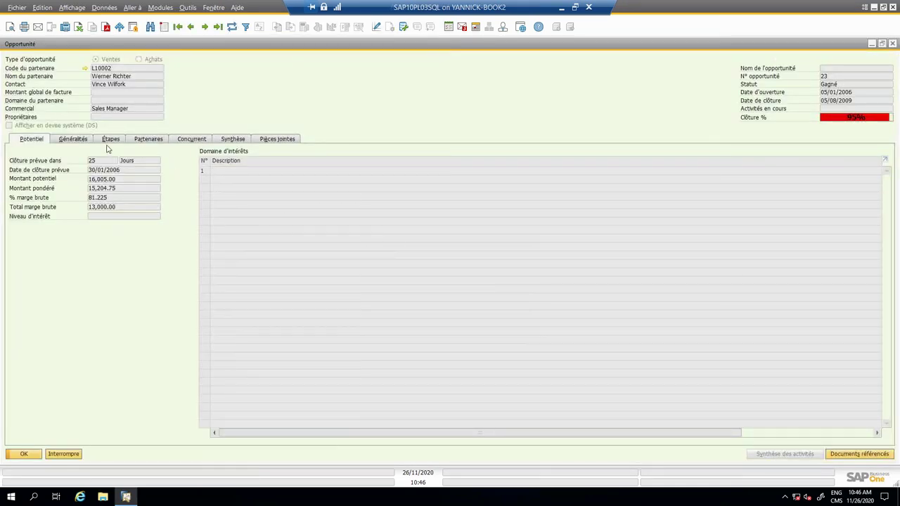
{"action": "left_click", "coordinate": [279, 141]}
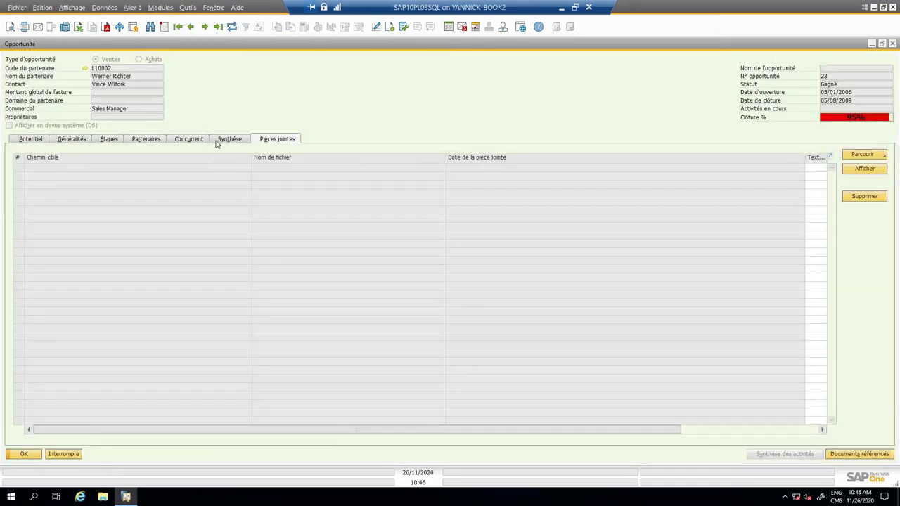
{"action": "left_click", "coordinate": [188, 139]}
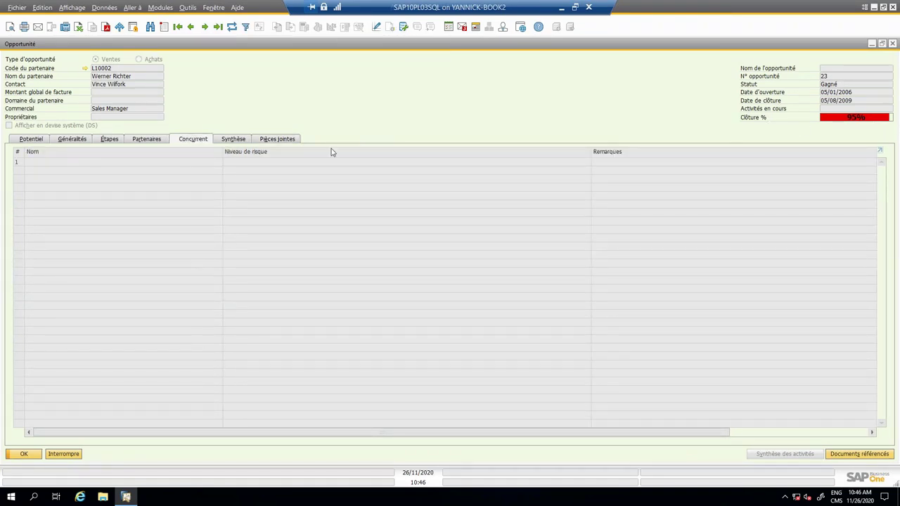
{"action": "left_click", "coordinate": [234, 139]}
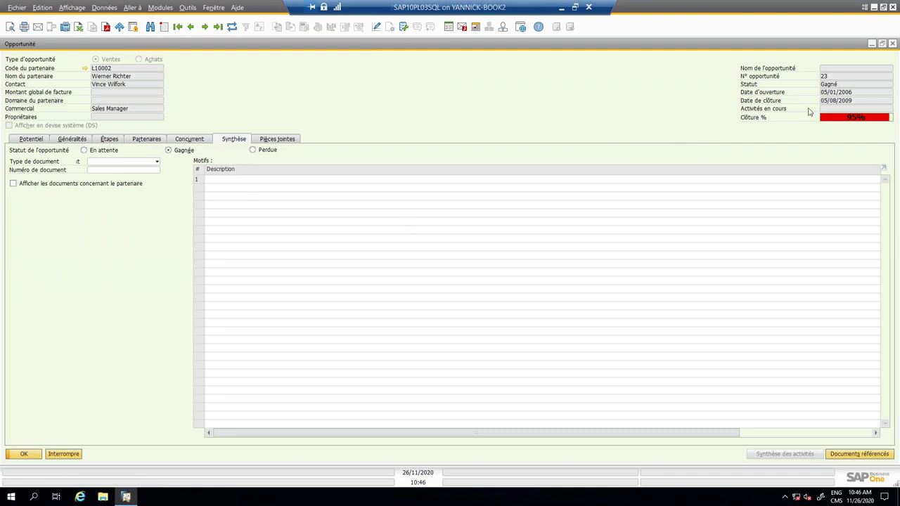
{"action": "left_click", "coordinate": [894, 44]}
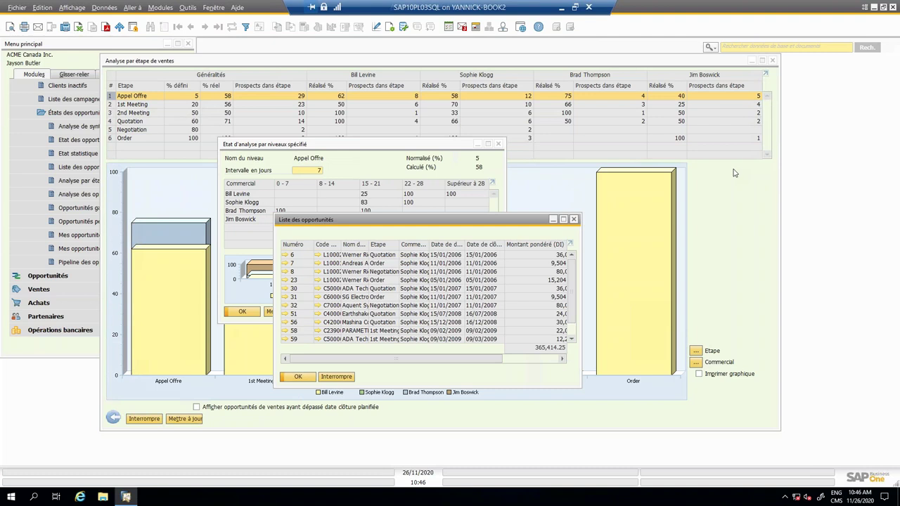
Close the opportunity list and the Appel Offre analysis, and move the stage report clear of the main menu
{"action": "left_click", "coordinate": [575, 223]}
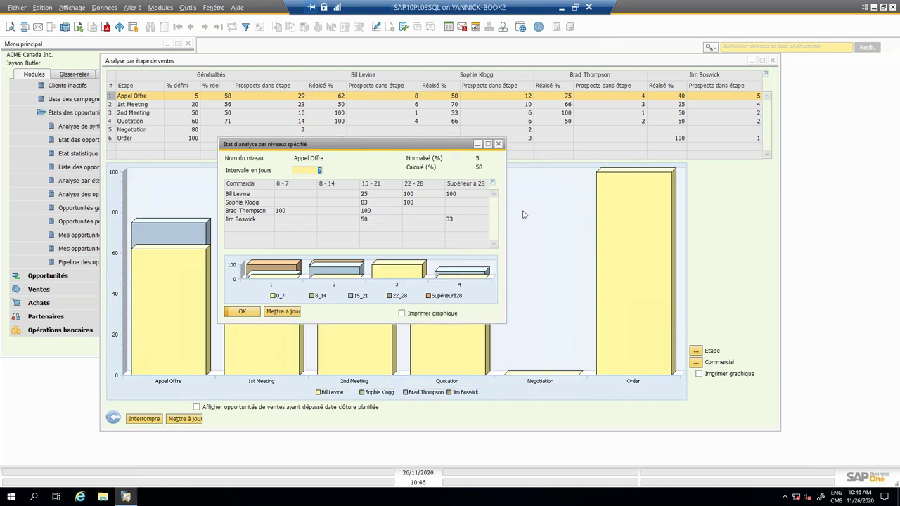
{"action": "left_click", "coordinate": [499, 145]}
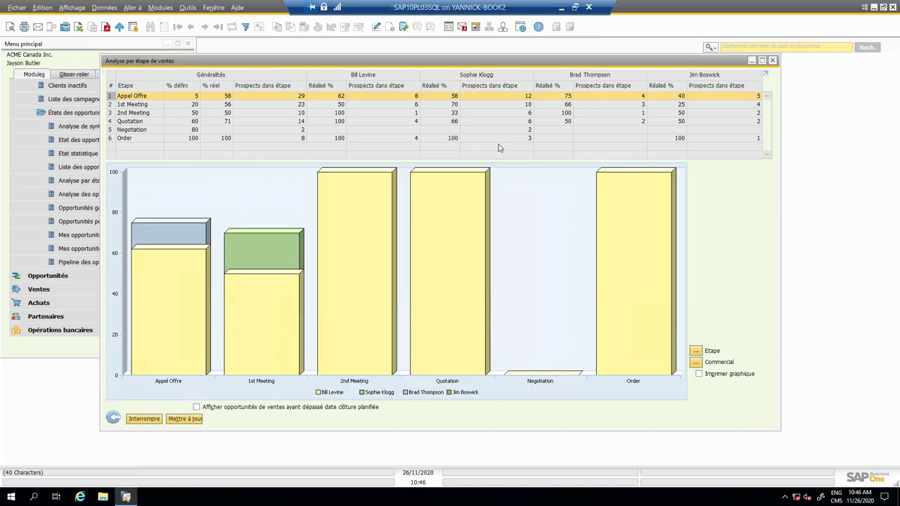
{"action": "left_click_drag", "start_coordinate": [397, 64], "coordinate": [472, 51]}
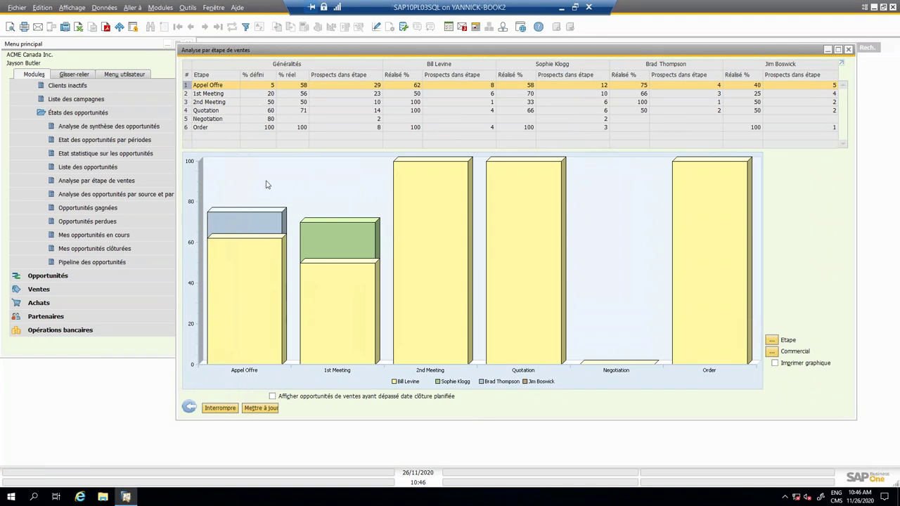
Drill into the Quotation stage and the first salesperson's 91 - 120 day opportunities, and close both detail windows
{"action": "double_click", "coordinate": [490, 111]}
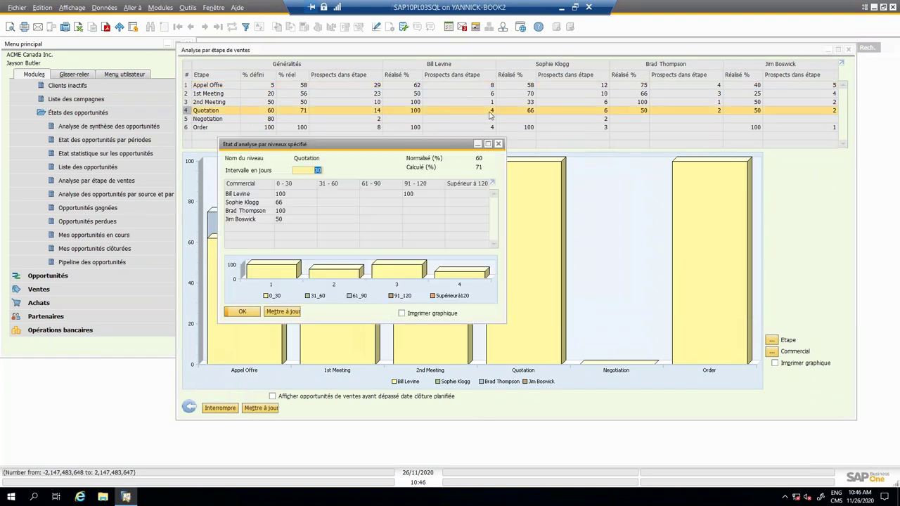
{"action": "double_click", "coordinate": [419, 197]}
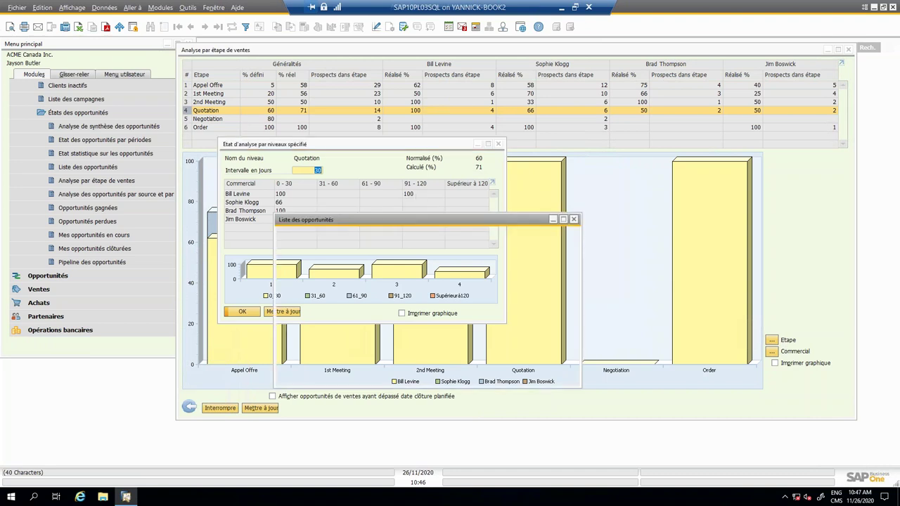
{"action": "left_click", "coordinate": [574, 221]}
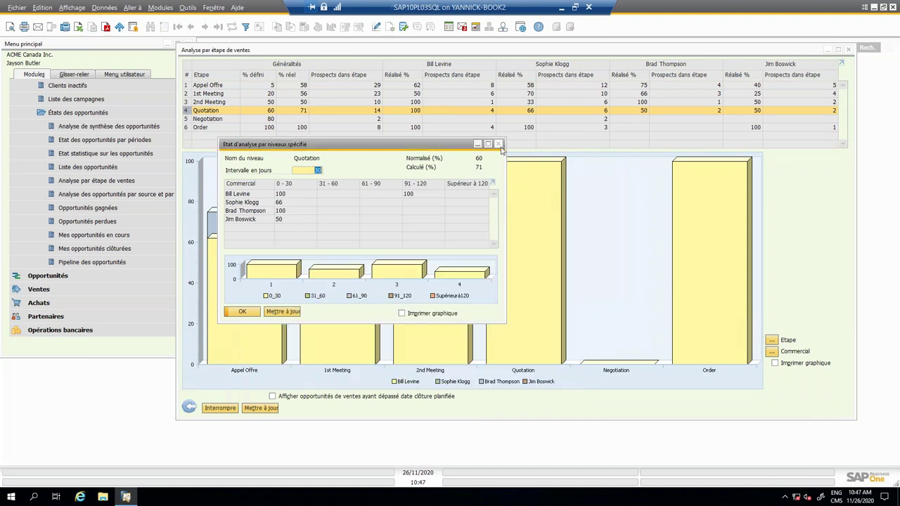
{"action": "left_click", "coordinate": [499, 146]}
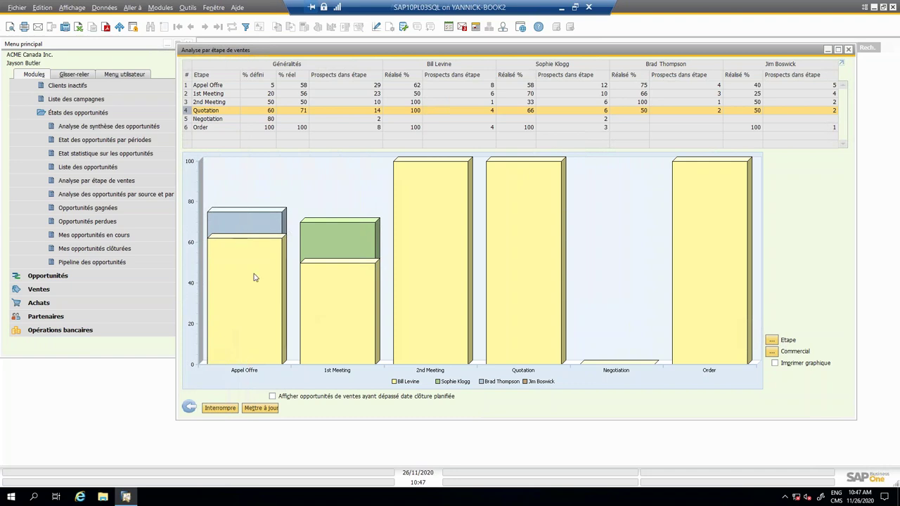
Return to the stage report's selection criteria and run the Opportunités gagnées report with its default criteria
{"action": "left_click", "coordinate": [188, 408]}
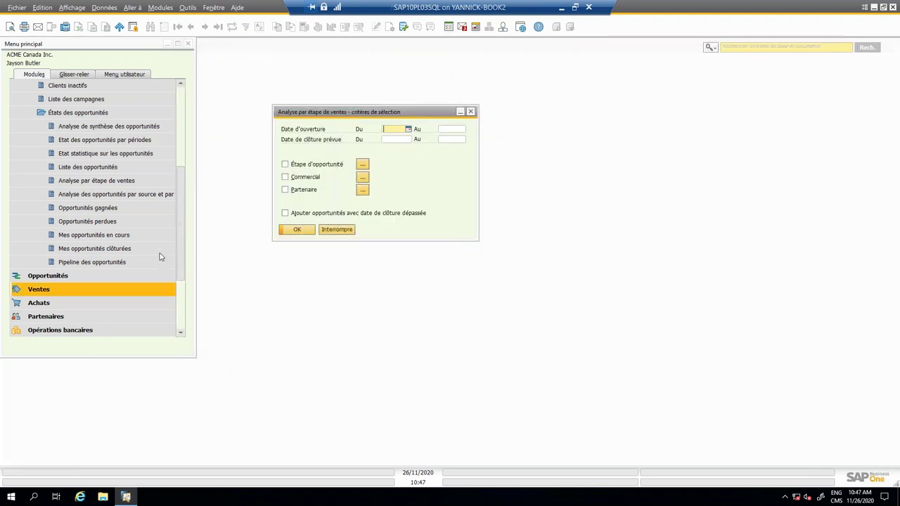
{"action": "left_click", "coordinate": [117, 210]}
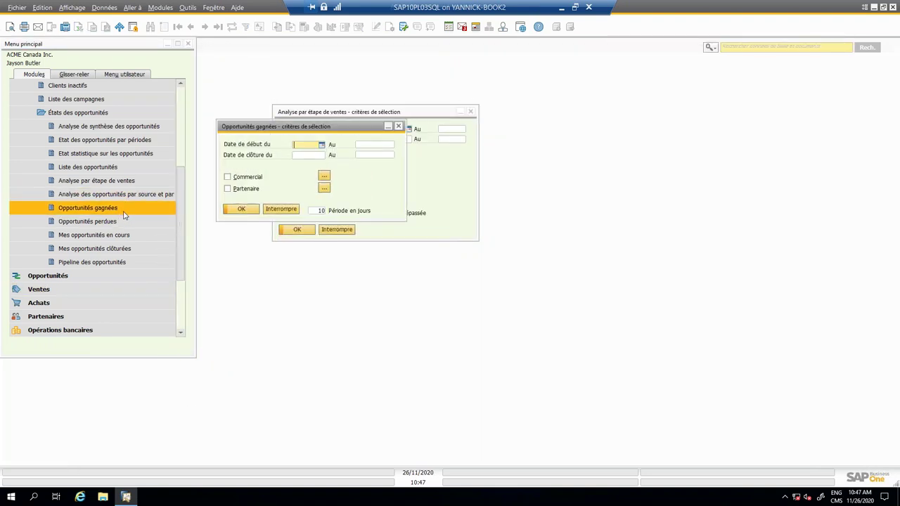
{"action": "left_click", "coordinate": [247, 211]}
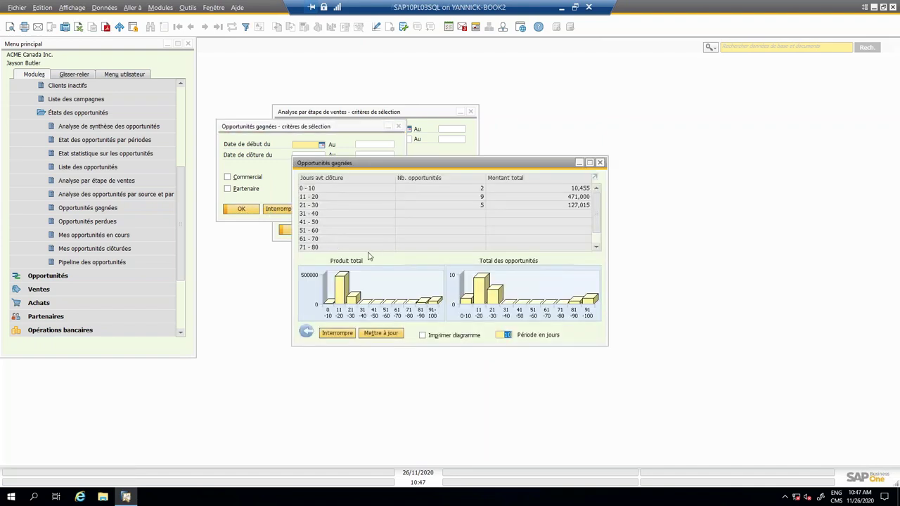
Close and rerun the Opportunités gagnées report, and open the list of opportunities won in the 21 - 30 day range
{"action": "left_click", "coordinate": [322, 333]}
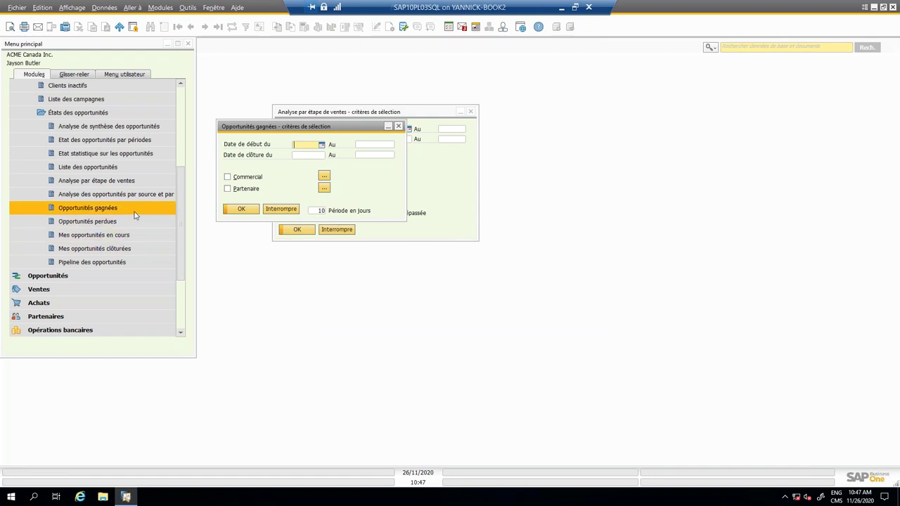
{"action": "left_click", "coordinate": [232, 209]}
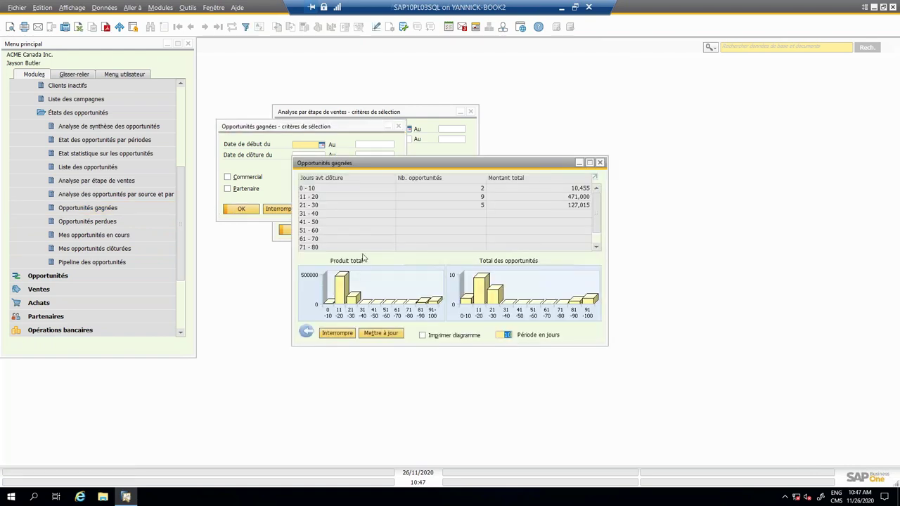
{"action": "double_click", "coordinate": [478, 209]}
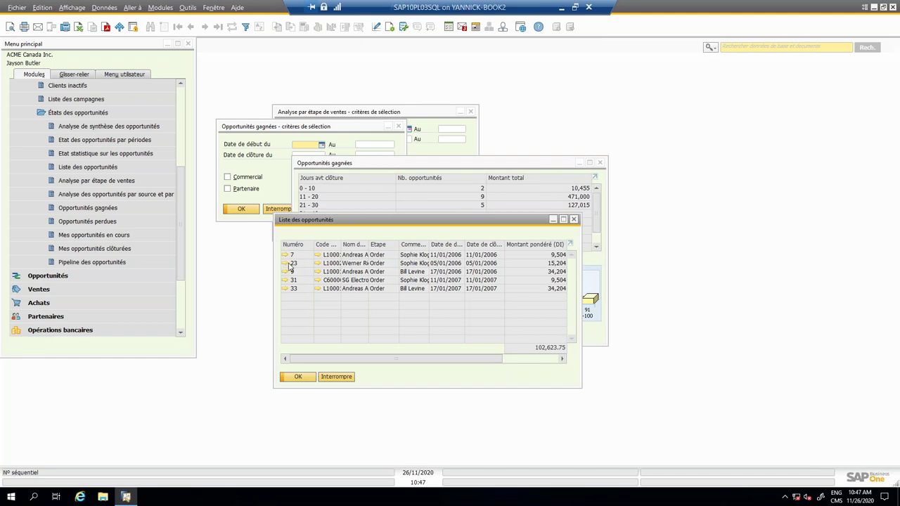